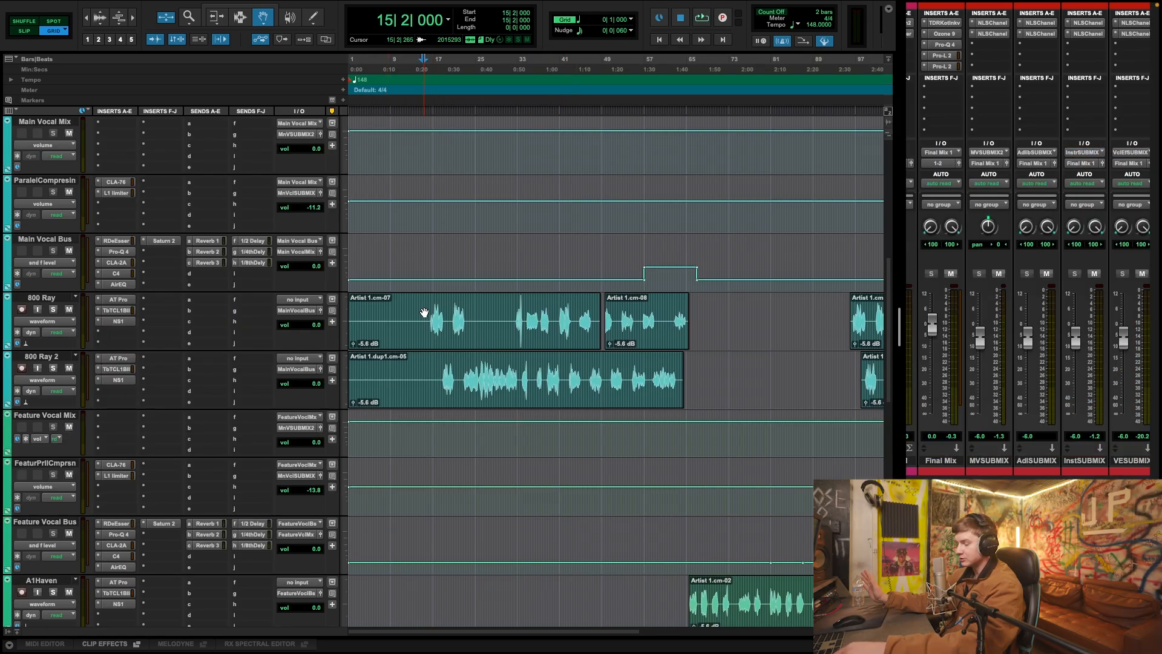
# Play the session from bar 15 and examine the submix, beat, main vocal and feature vocal tracks.
pyautogui.press('space')
pyautogui.scroll(7, 545, 374)
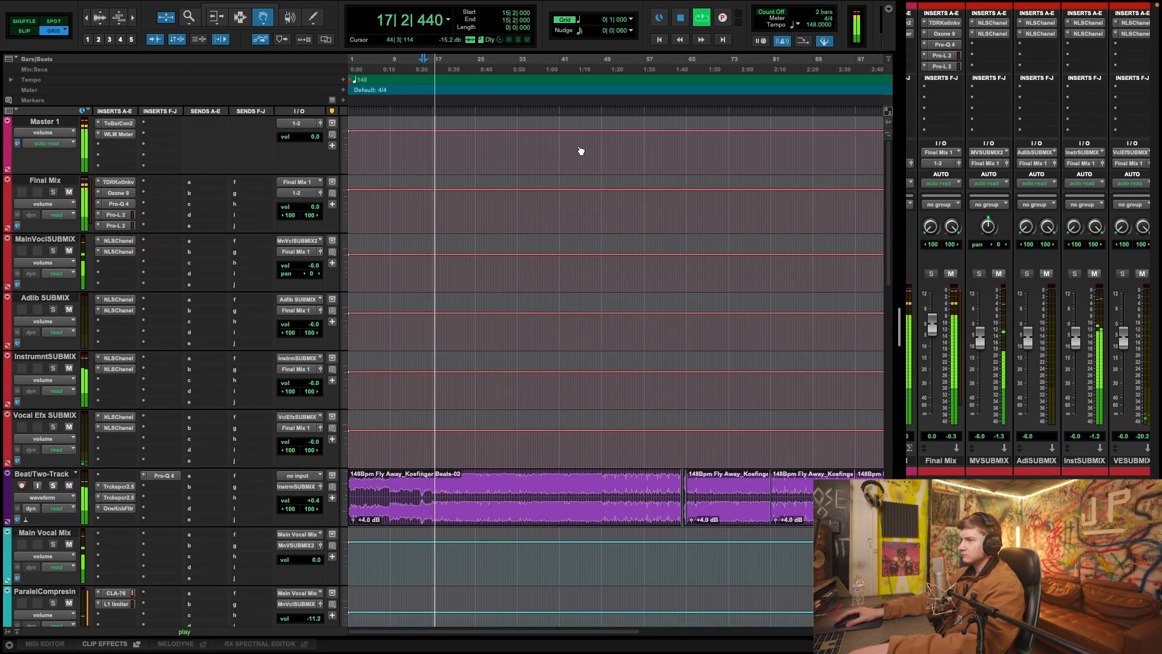
pyautogui.scroll(-12, 624, 451)
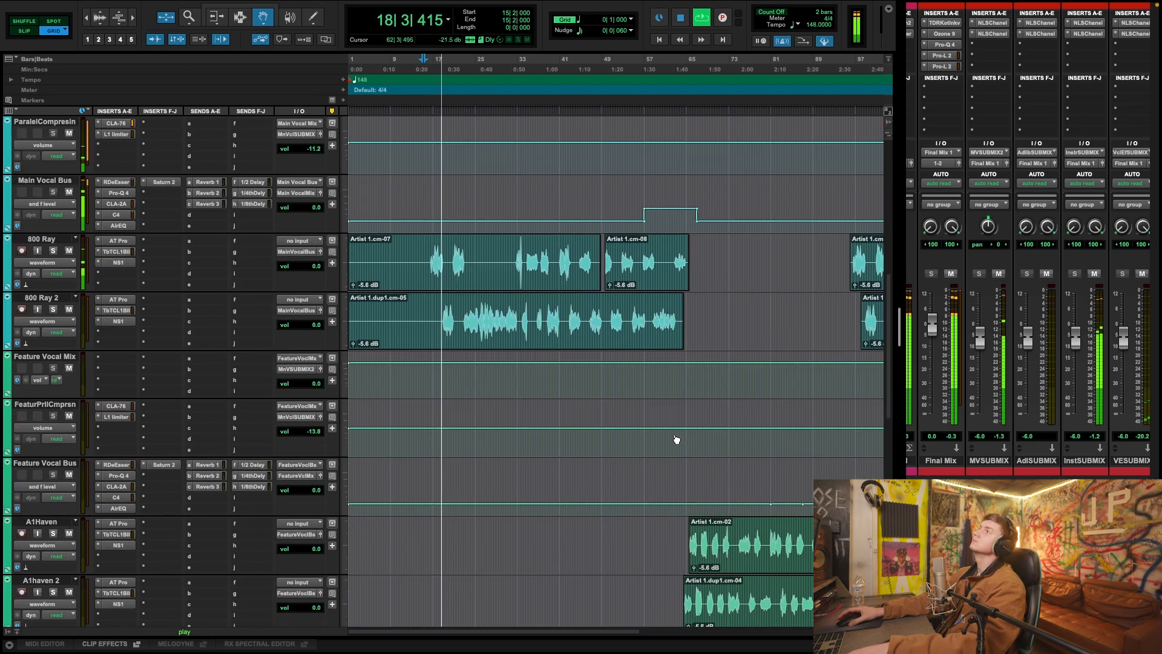
pyautogui.scroll(7, 671, 441)
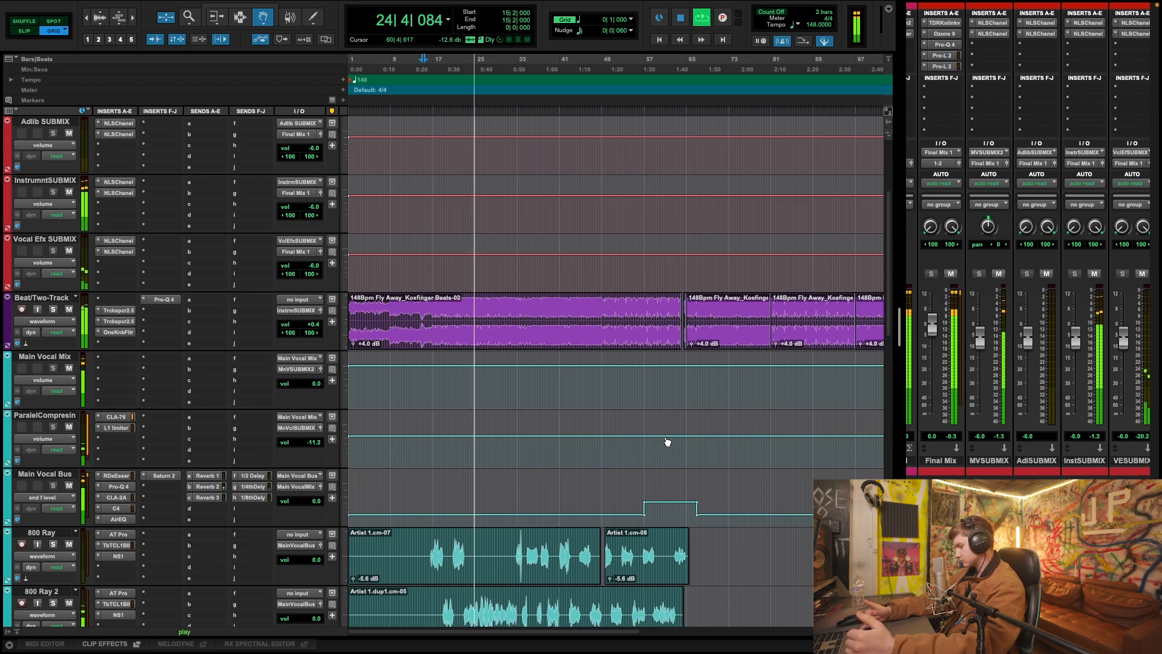
pyautogui.scroll(-4, 840, 410)
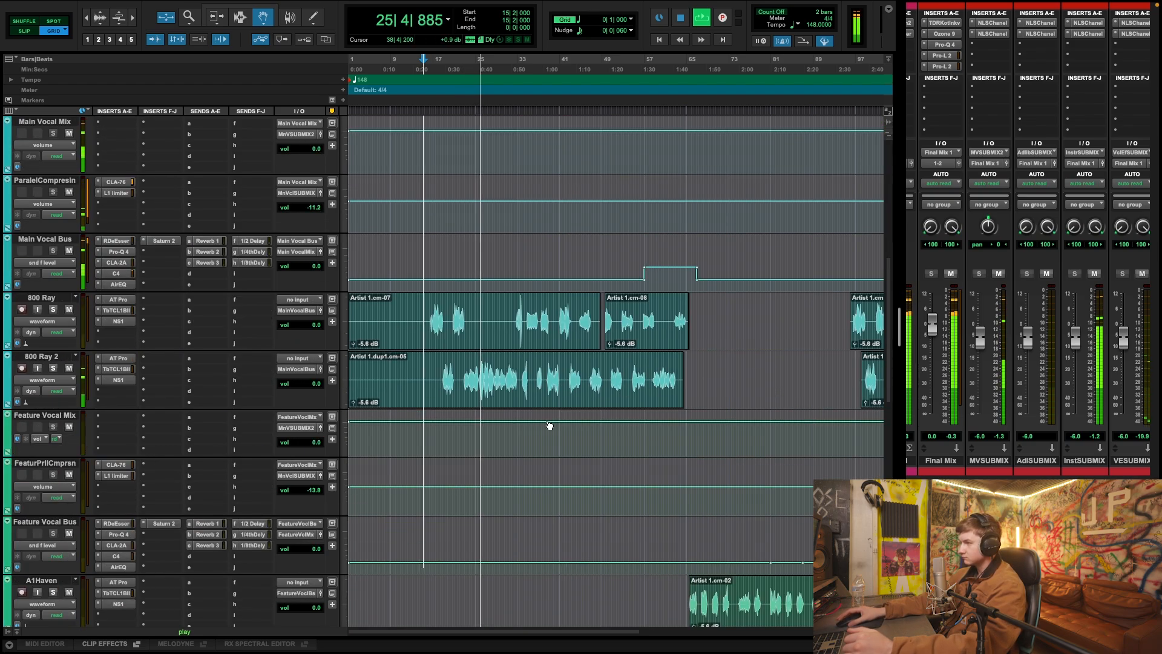
pyautogui.scroll(1, 581, 417)
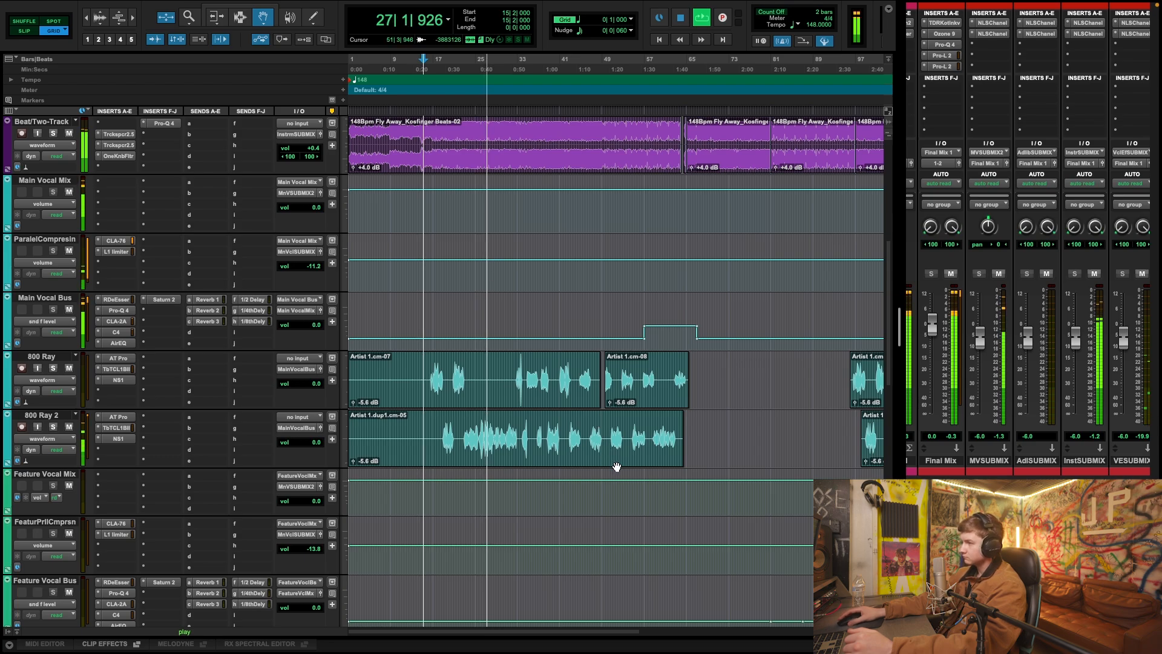
pyautogui.scroll(2, 711, 461)
pyautogui.scroll(-1, 734, 457)
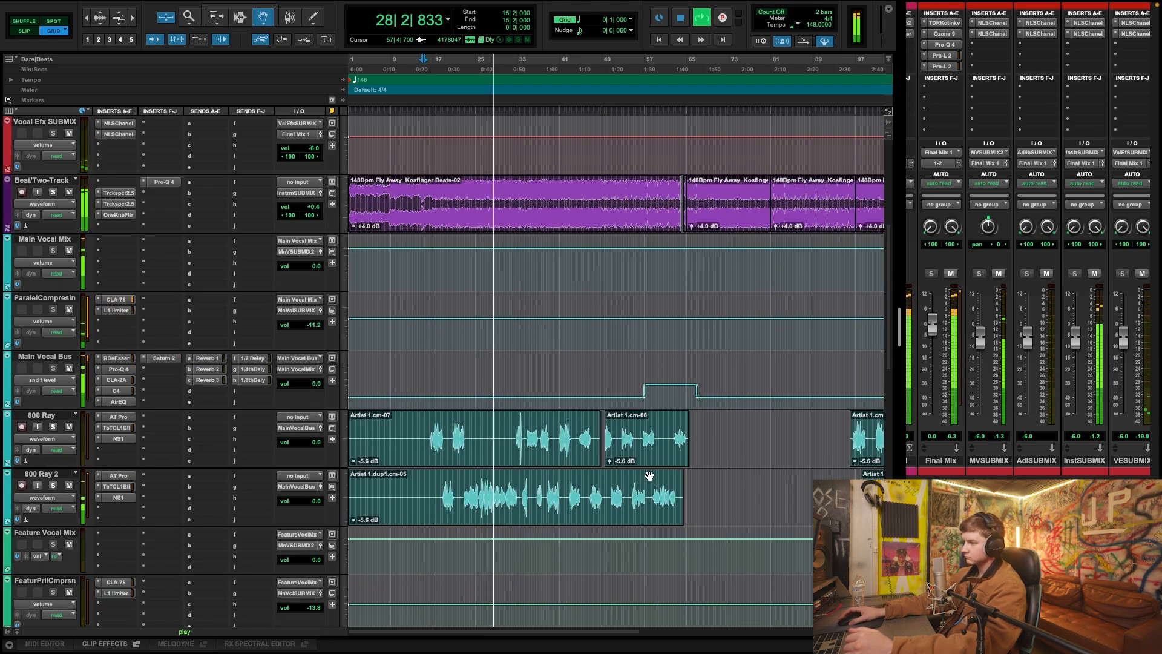
pyautogui.scroll(-4, 584, 482)
pyautogui.scroll(-4, 585, 483)
pyautogui.scroll(8, 585, 483)
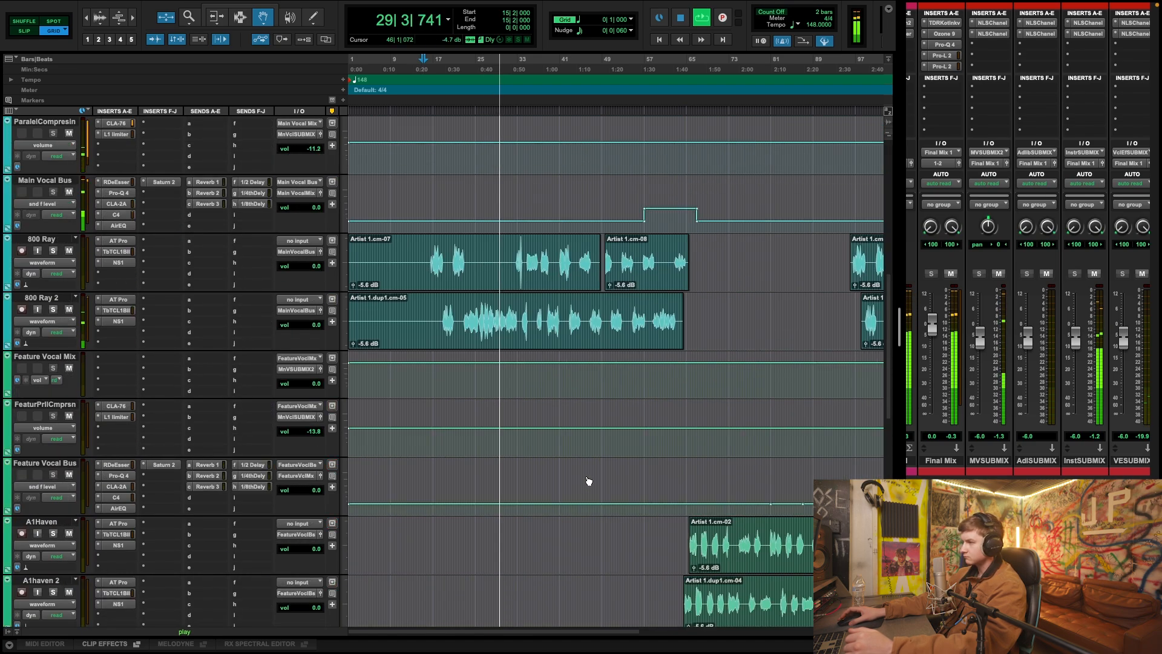
pyautogui.click(241, 18)
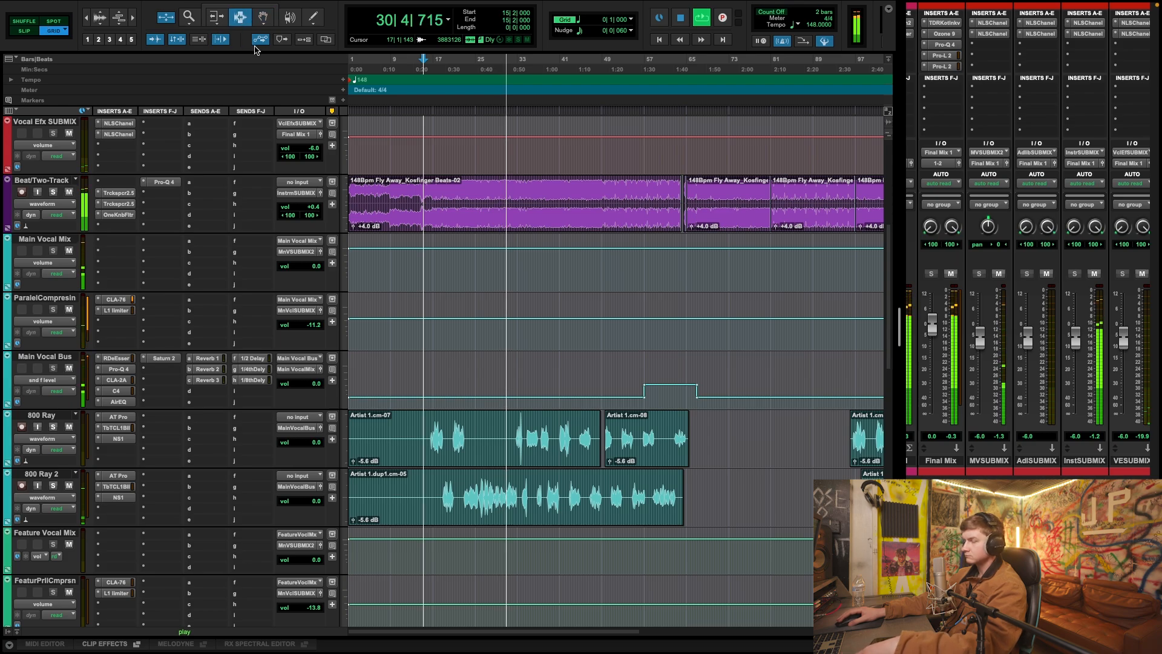
pyautogui.scroll(-5, 645, 441)
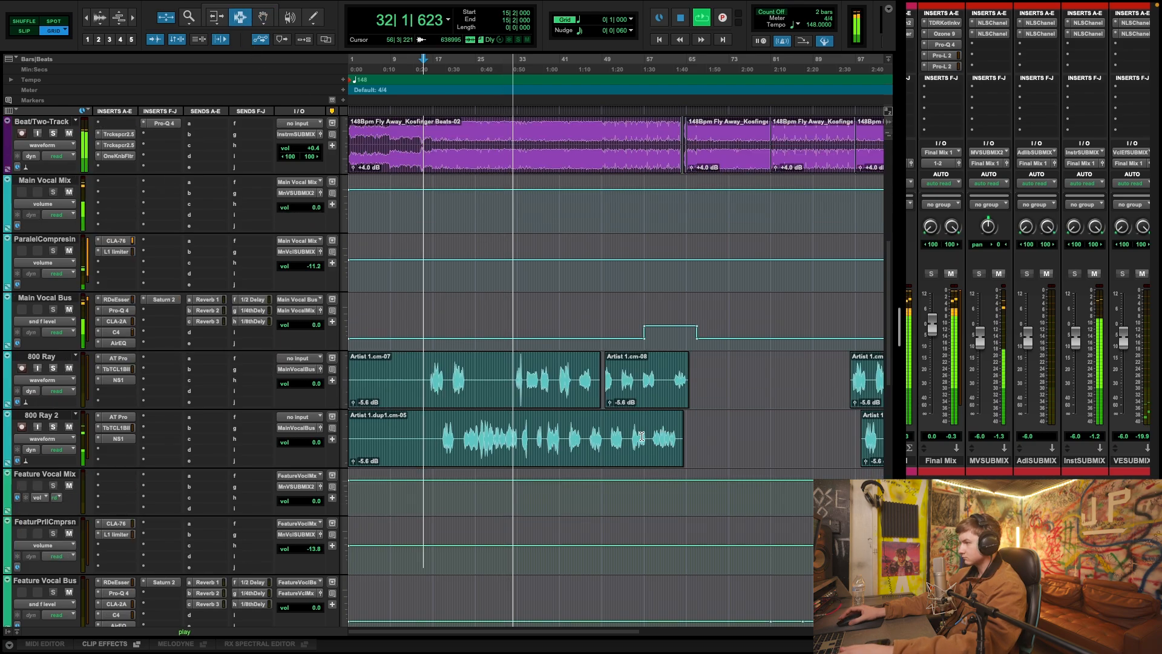
pyautogui.scroll(4, 643, 435)
pyautogui.scroll(-3, 643, 433)
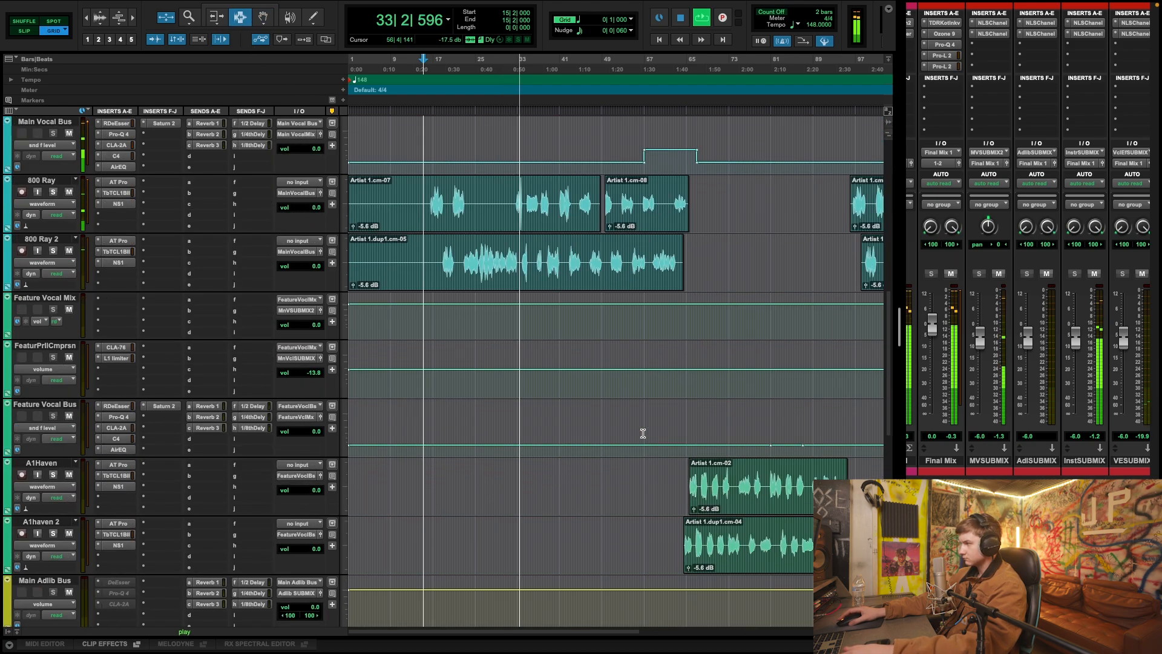
pyautogui.scroll(5, 642, 435)
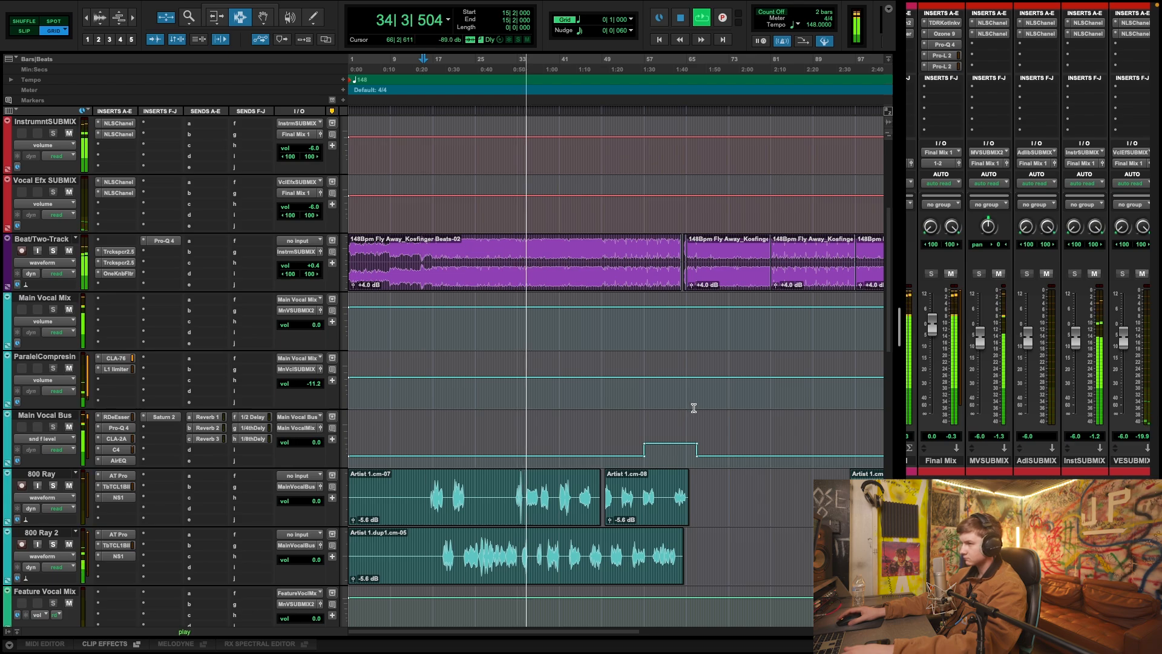
pyautogui.scroll(-5, 693, 408)
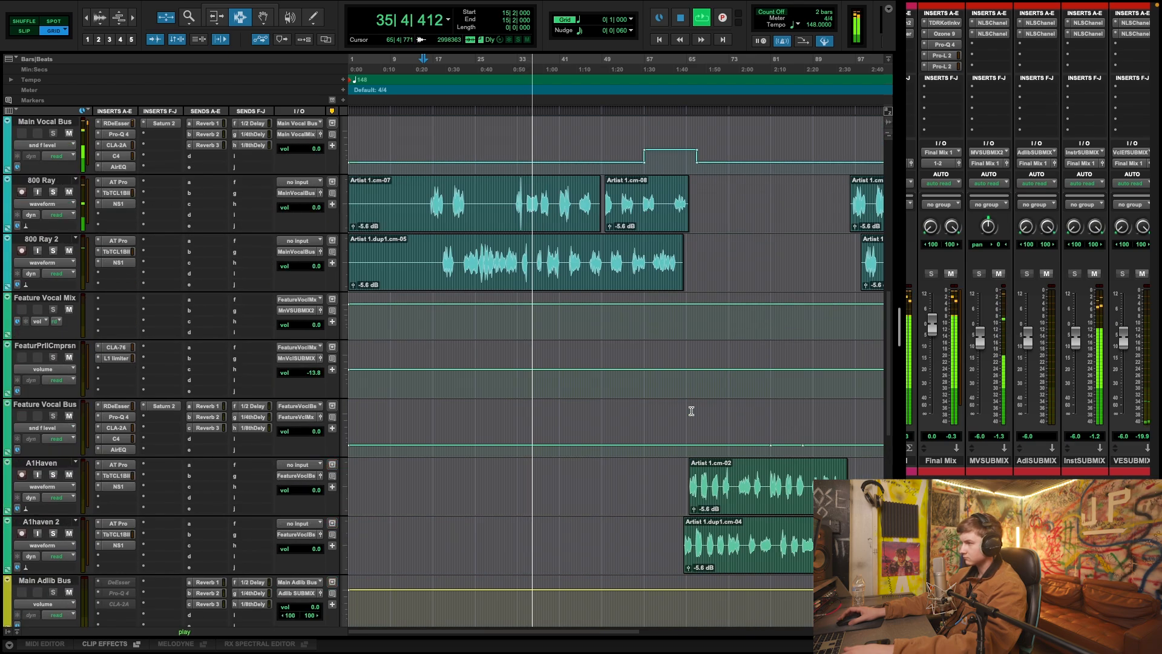
pyautogui.scroll(3, 684, 415)
# Look over the vocal, adlib and effects tracks in the following section of the song during playback.
pyautogui.moveTo(472, 634); pyautogui.dragTo(502, 649)
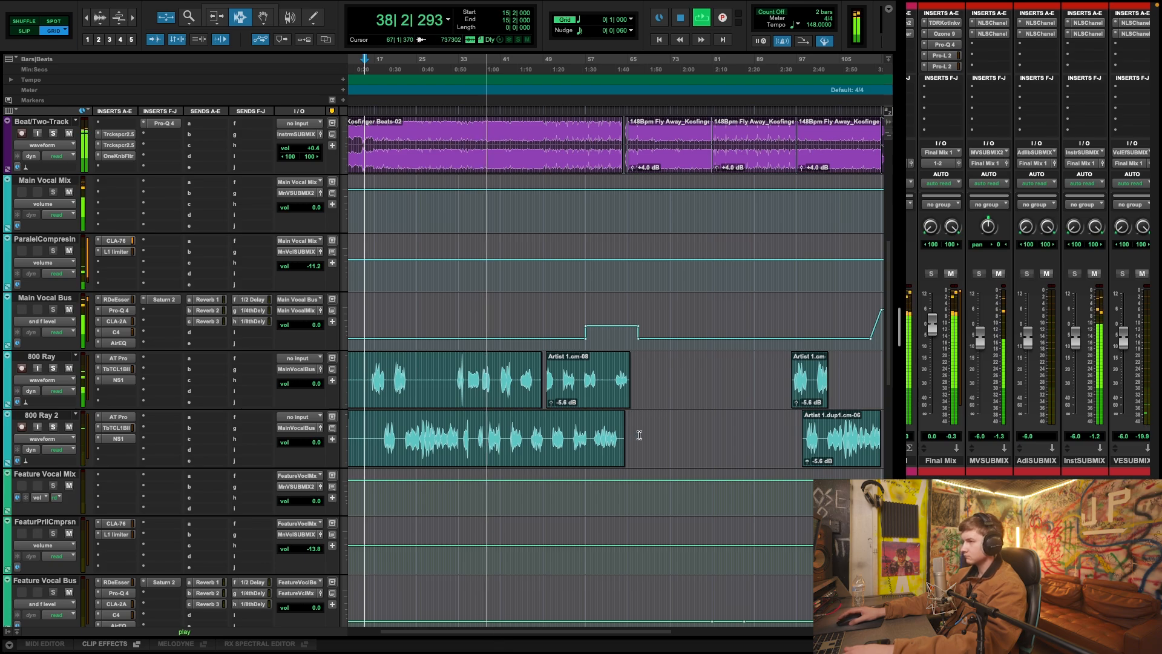
pyautogui.scroll(3, 639, 435)
pyautogui.scroll(-4, 654, 418)
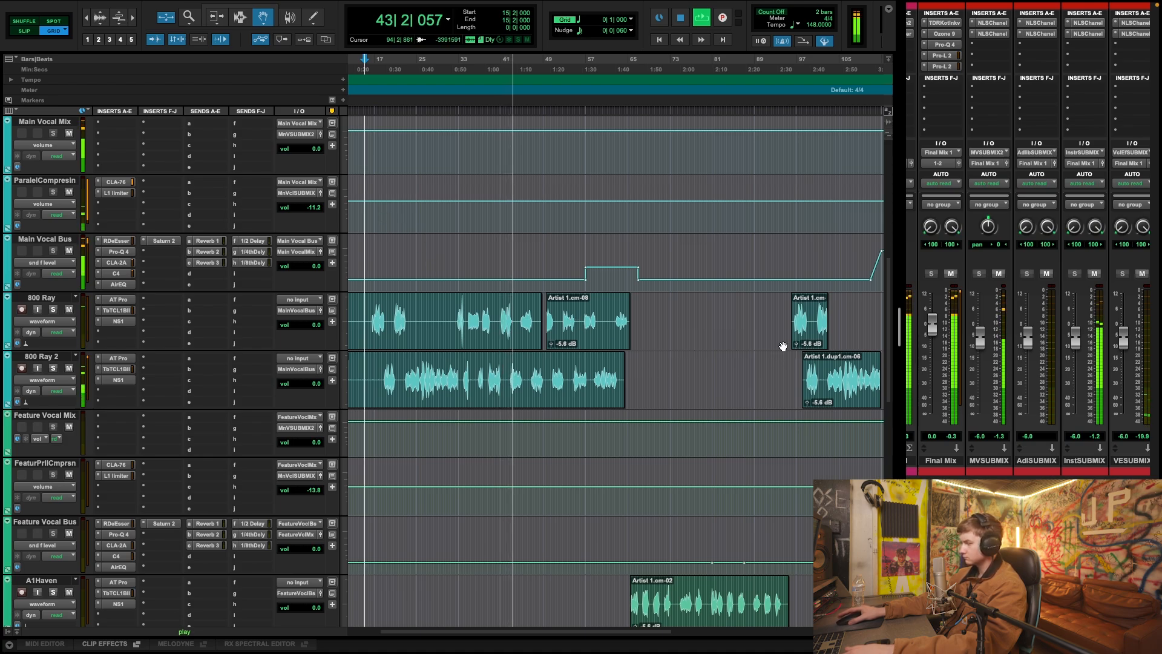
pyautogui.scroll(-2, 668, 381)
pyautogui.scroll(2, 667, 383)
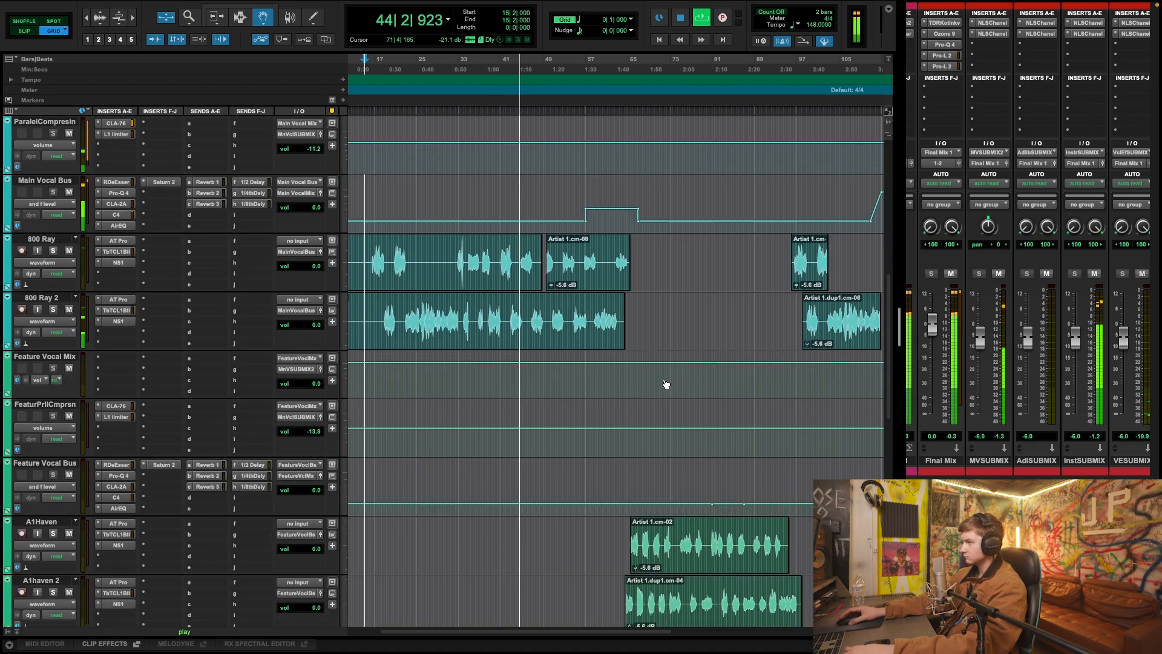
pyautogui.scroll(6, 666, 382)
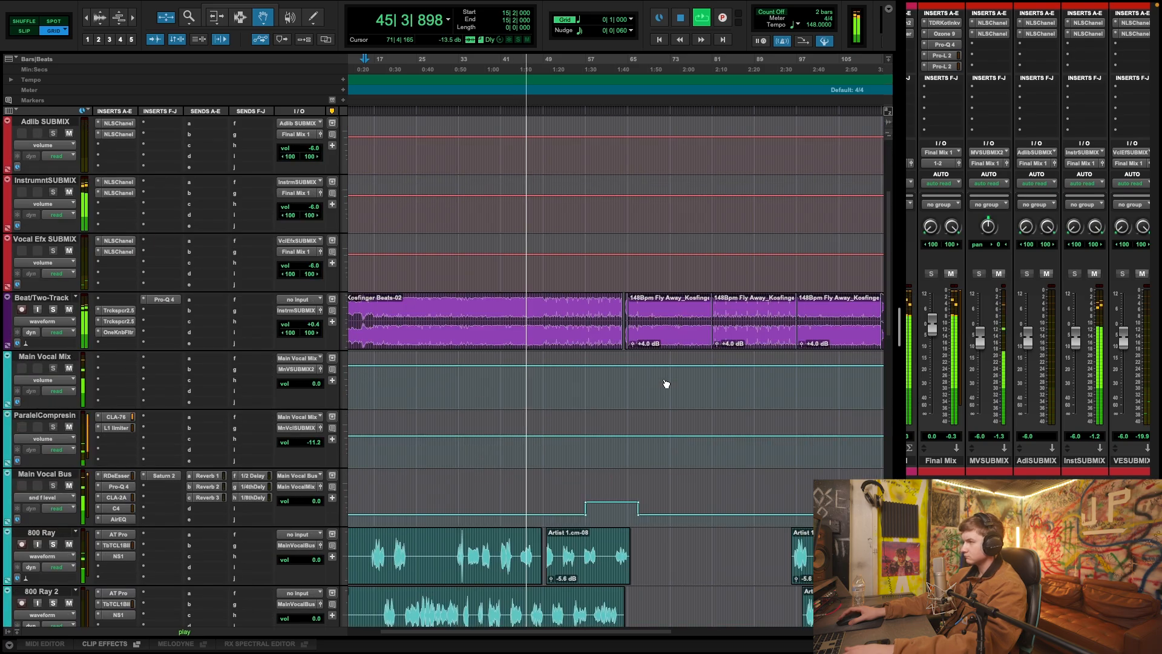
pyautogui.scroll(-8, 664, 384)
pyautogui.scroll(-3, 663, 383)
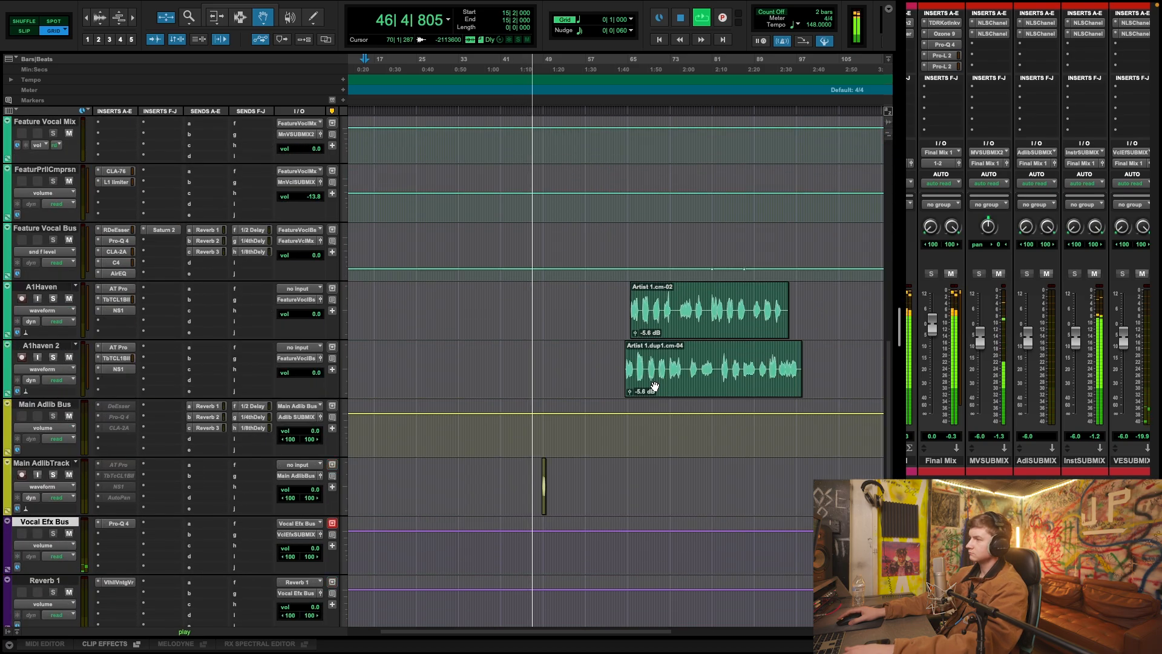
pyautogui.scroll(5, 657, 384)
pyautogui.scroll(-4, 656, 385)
pyautogui.scroll(-5, 655, 385)
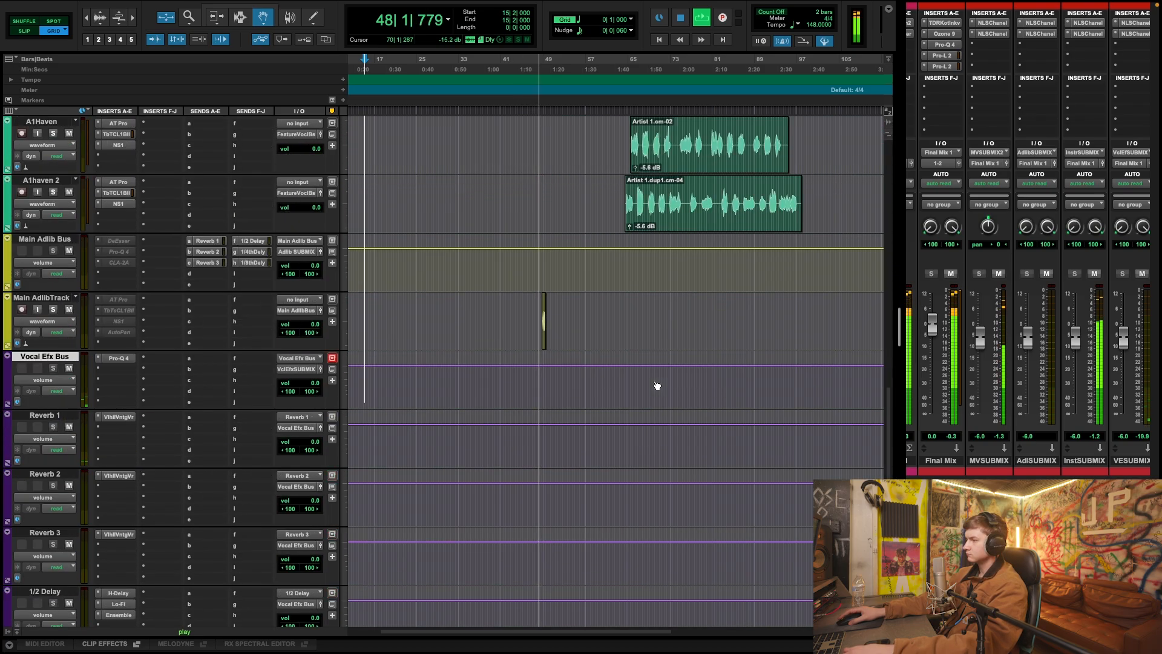
pyautogui.scroll(15, 658, 385)
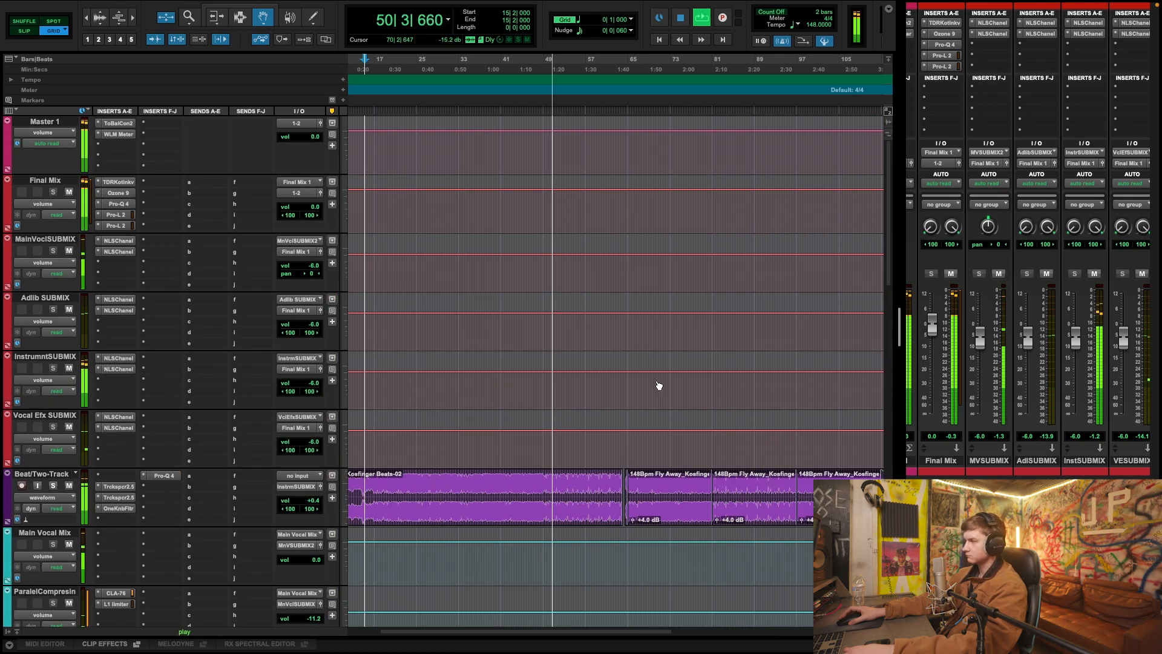
# Display the OneKnob Filter automation on the Beat/Two-Track track.
pyautogui.scroll(-8, 658, 386)
pyautogui.scroll(-2, 659, 388)
pyautogui.scroll(7, 657, 390)
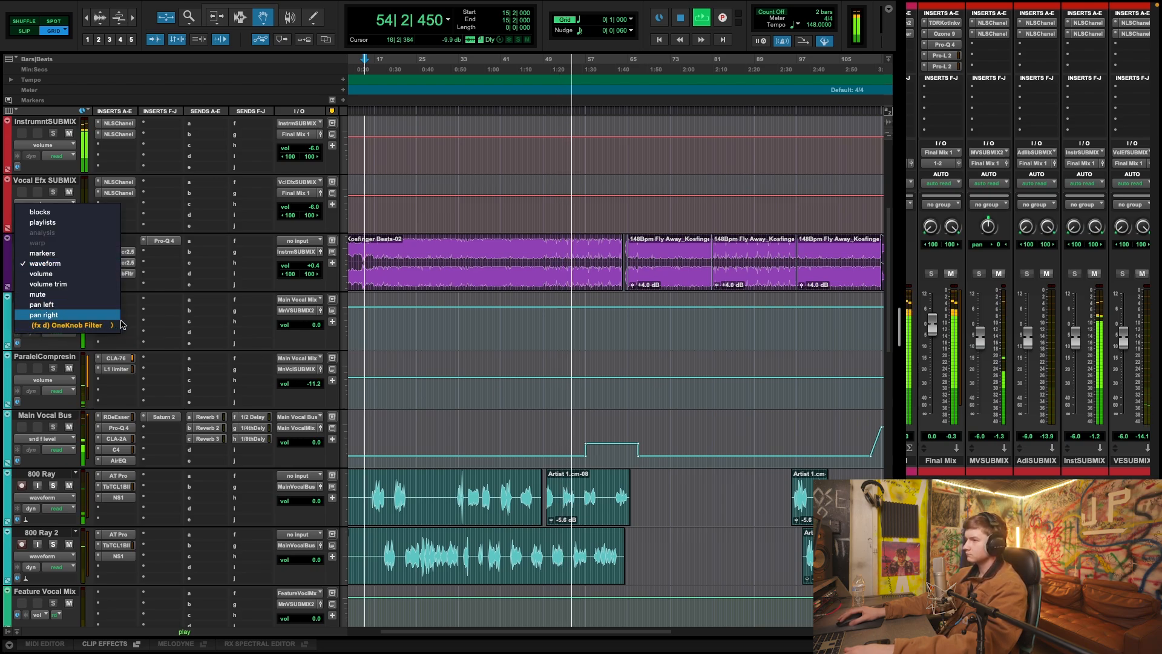
pyautogui.click(141, 328)
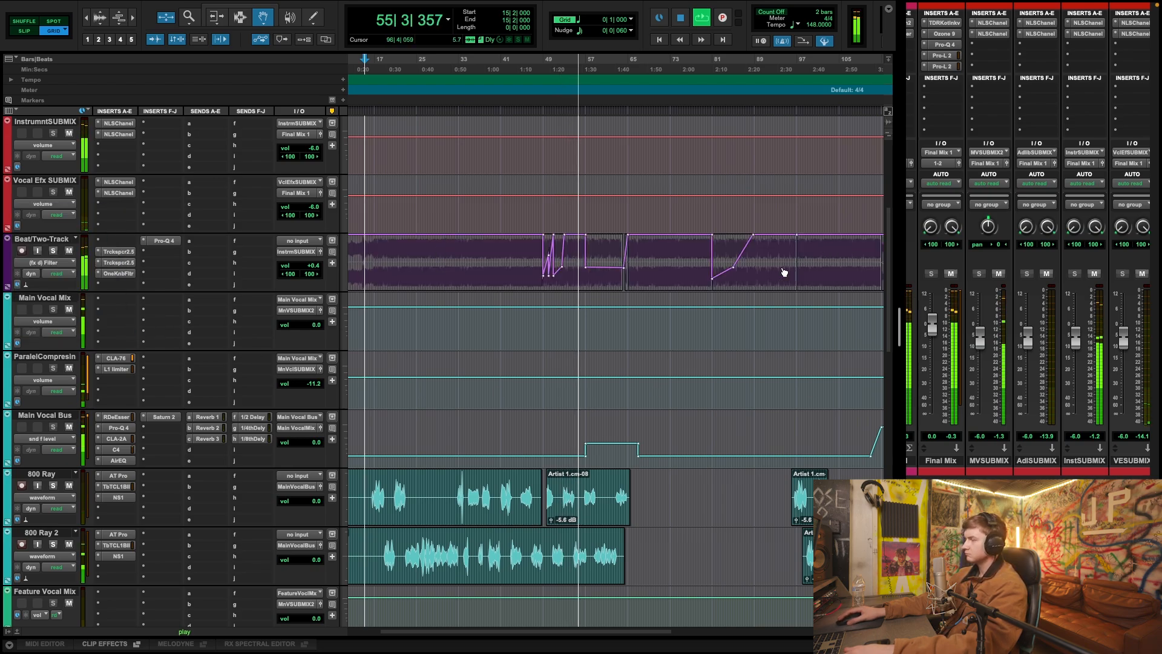
# Examine the beat's filter automation alongside the Main Vocal Bus send automation and the artists' vocal clips during playback.
pyautogui.scroll(-1, 741, 356)
pyautogui.scroll(2, 741, 355)
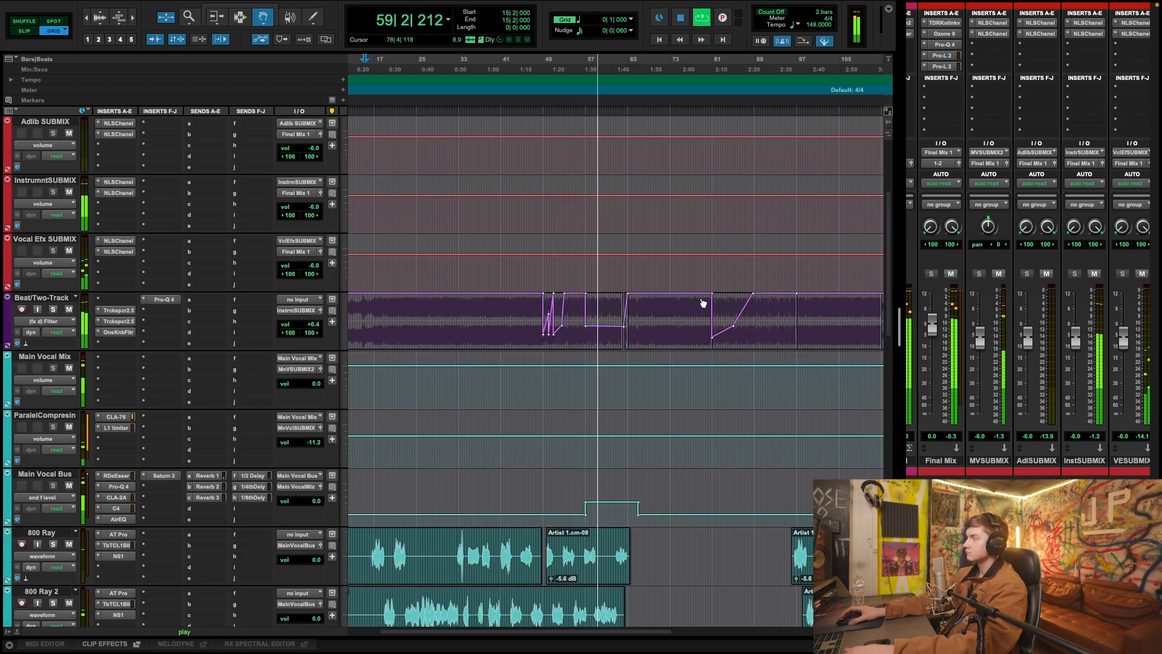
pyautogui.scroll(-6, 703, 304)
pyautogui.scroll(4, 700, 303)
pyautogui.scroll(1, 700, 303)
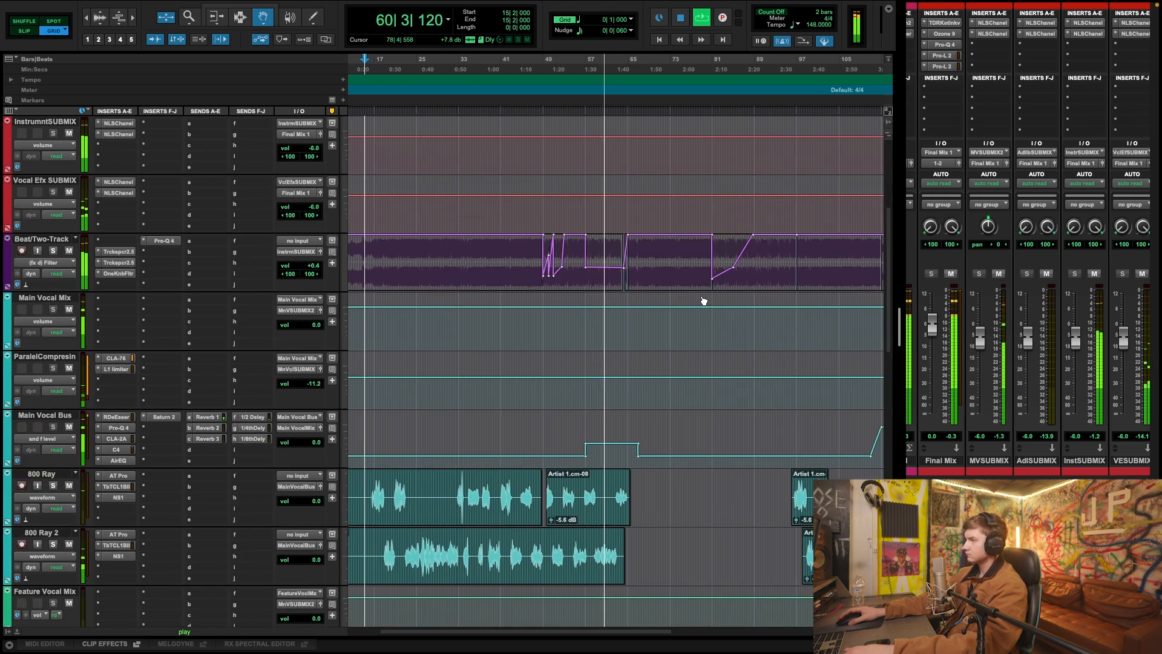
pyautogui.scroll(1, 703, 302)
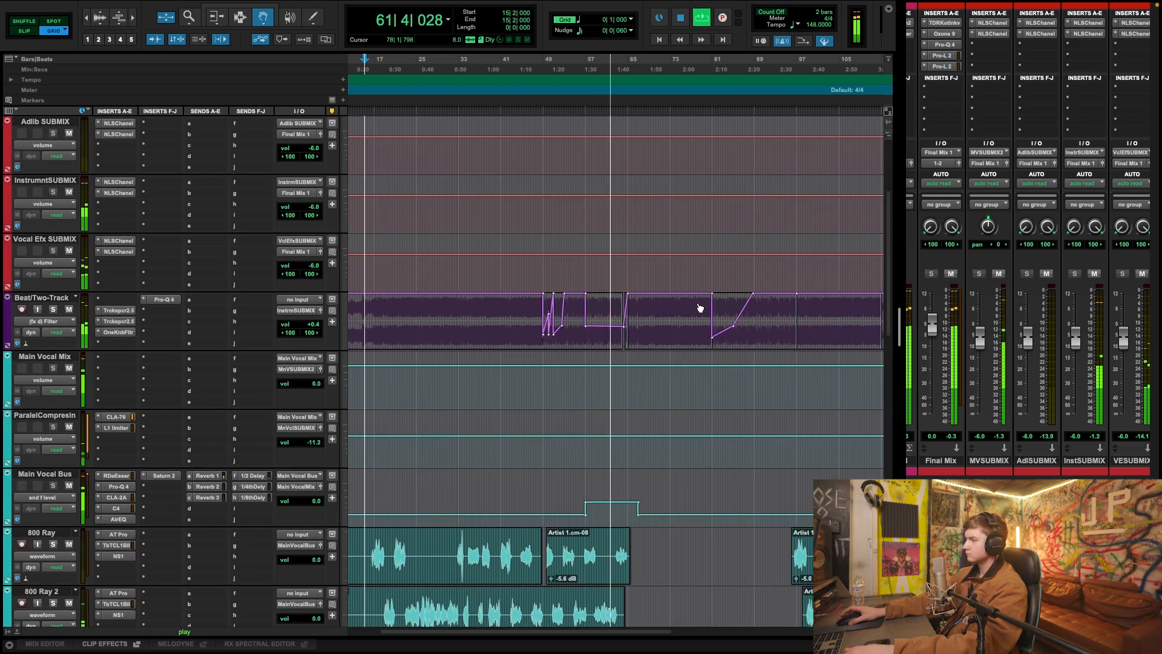
pyautogui.scroll(-2, 701, 308)
pyautogui.scroll(1, 702, 305)
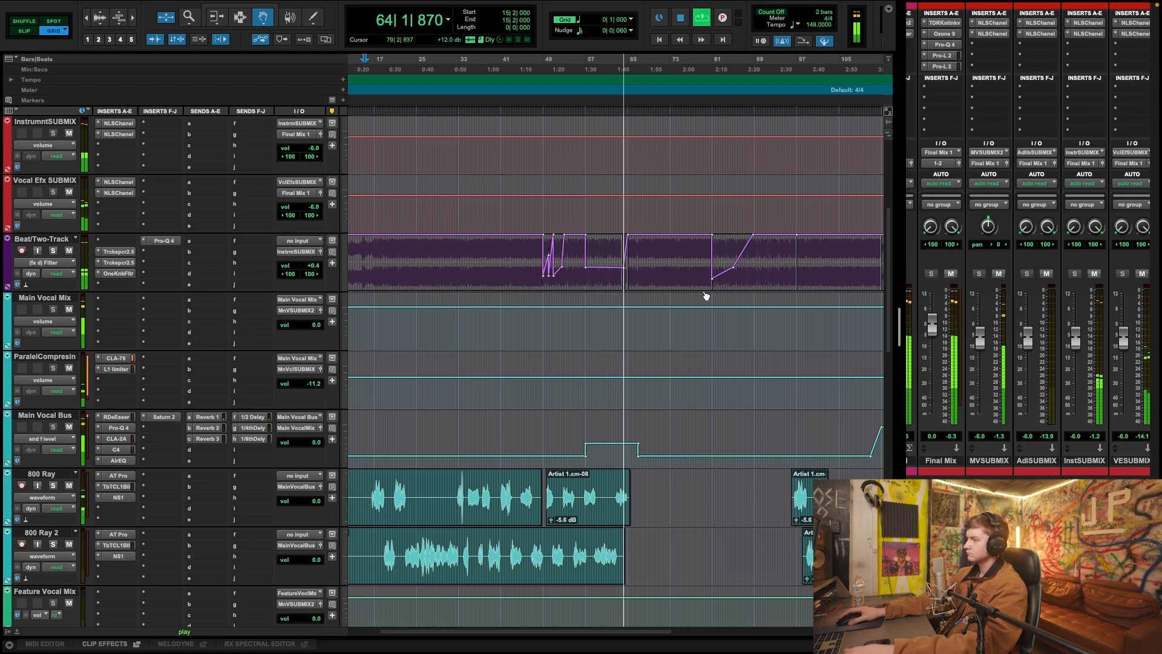
pyautogui.scroll(-3, 708, 294)
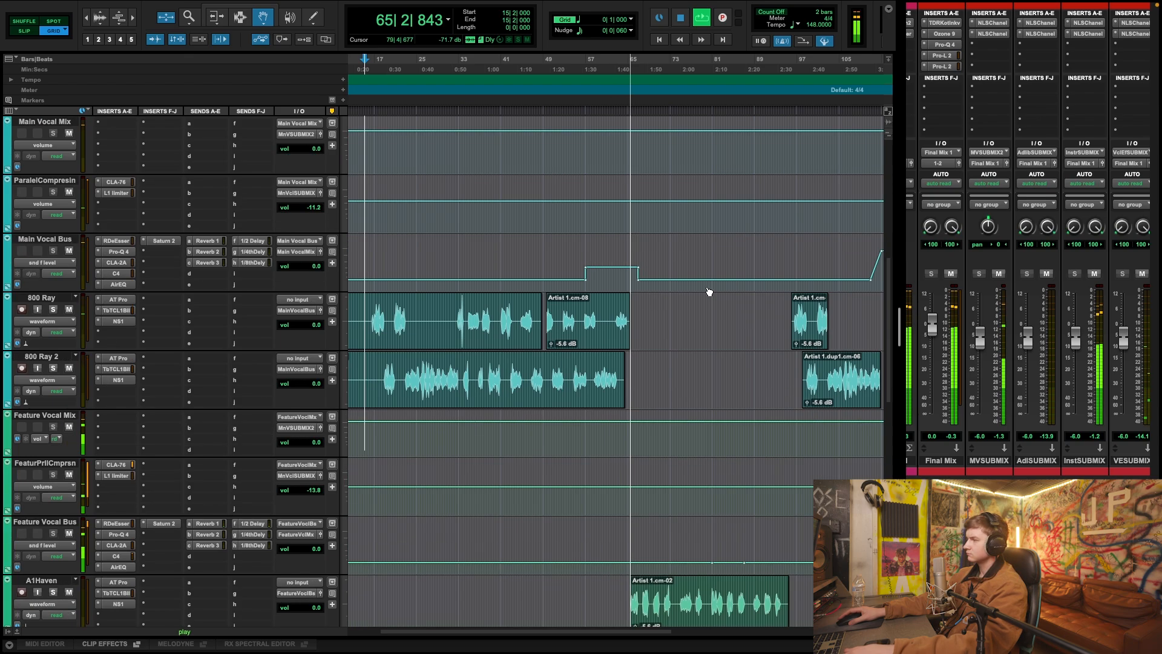
pyautogui.scroll(-5, 709, 293)
pyautogui.scroll(4, 708, 292)
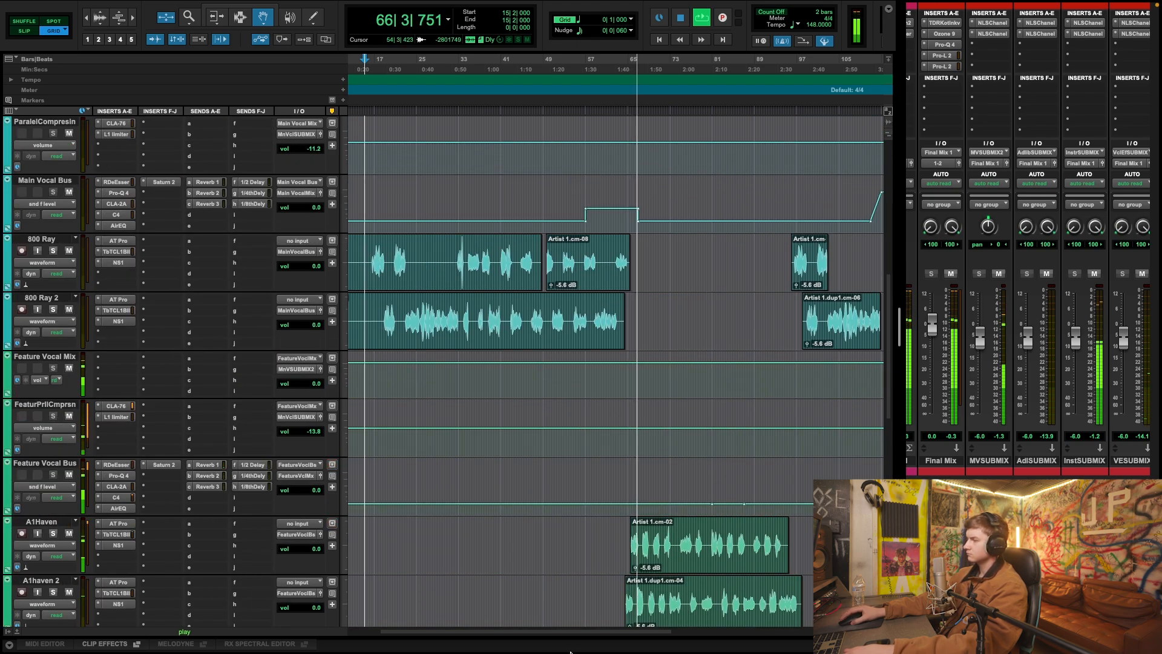
# Listen through to the end of the song and examine the closing beat and Main Vocal Bus send automation.
pyautogui.moveTo(574, 633); pyautogui.dragTo(627, 619)
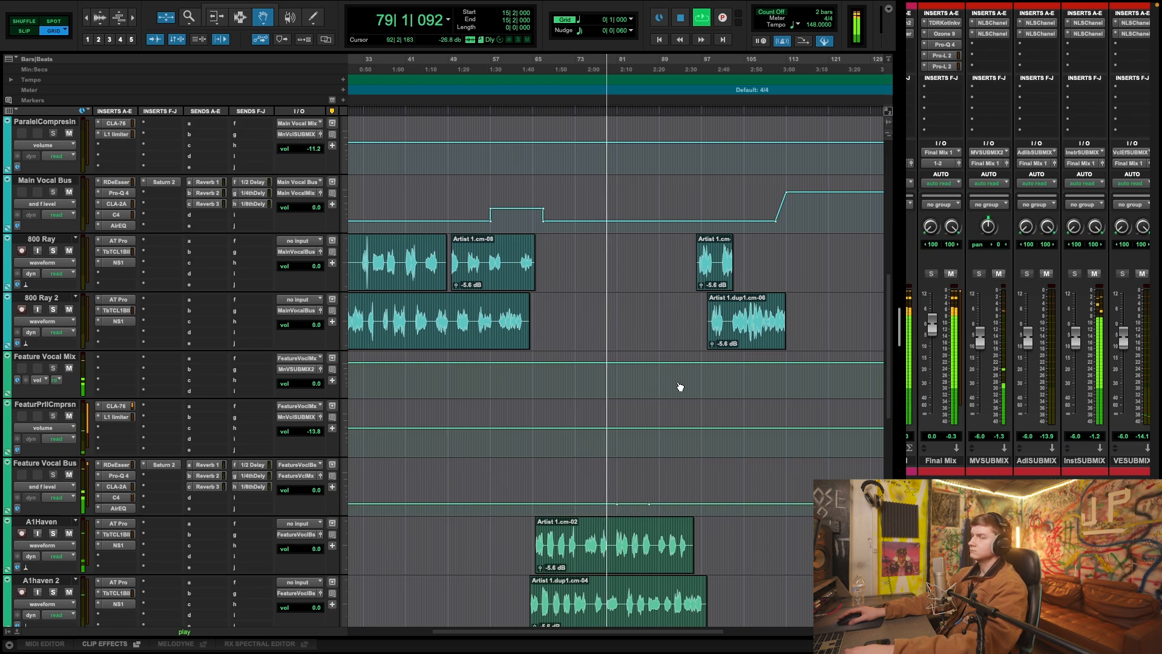
pyautogui.scroll(5, 675, 377)
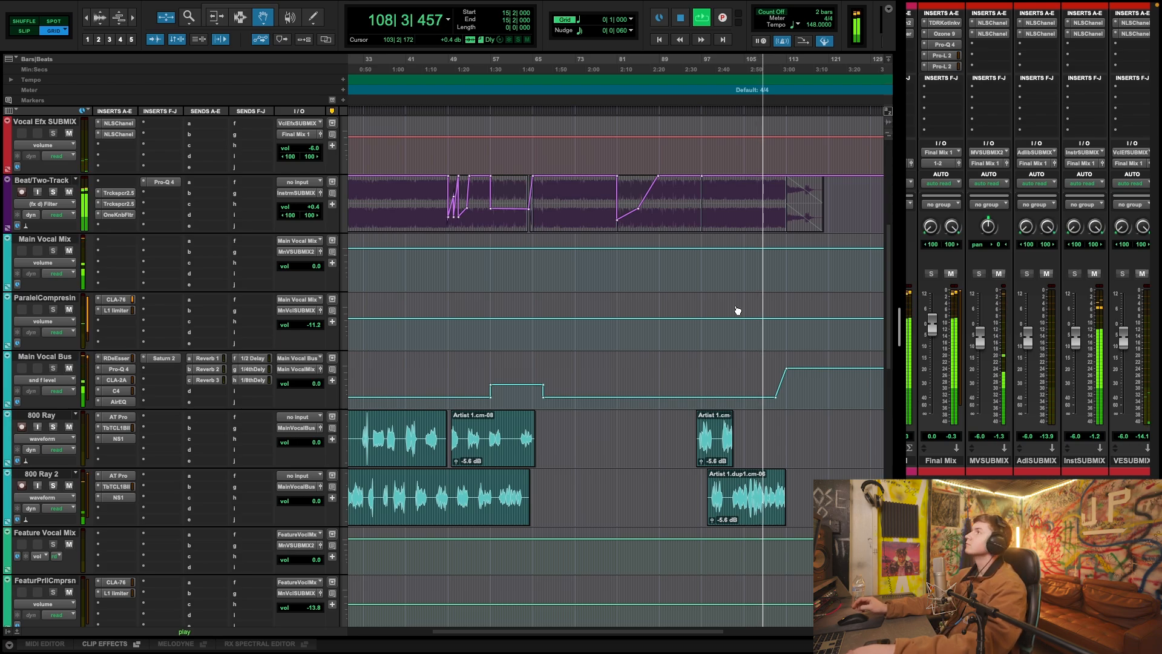
pyautogui.scroll(-3, 757, 430)
pyautogui.scroll(5, 754, 400)
pyautogui.scroll(-3, 726, 422)
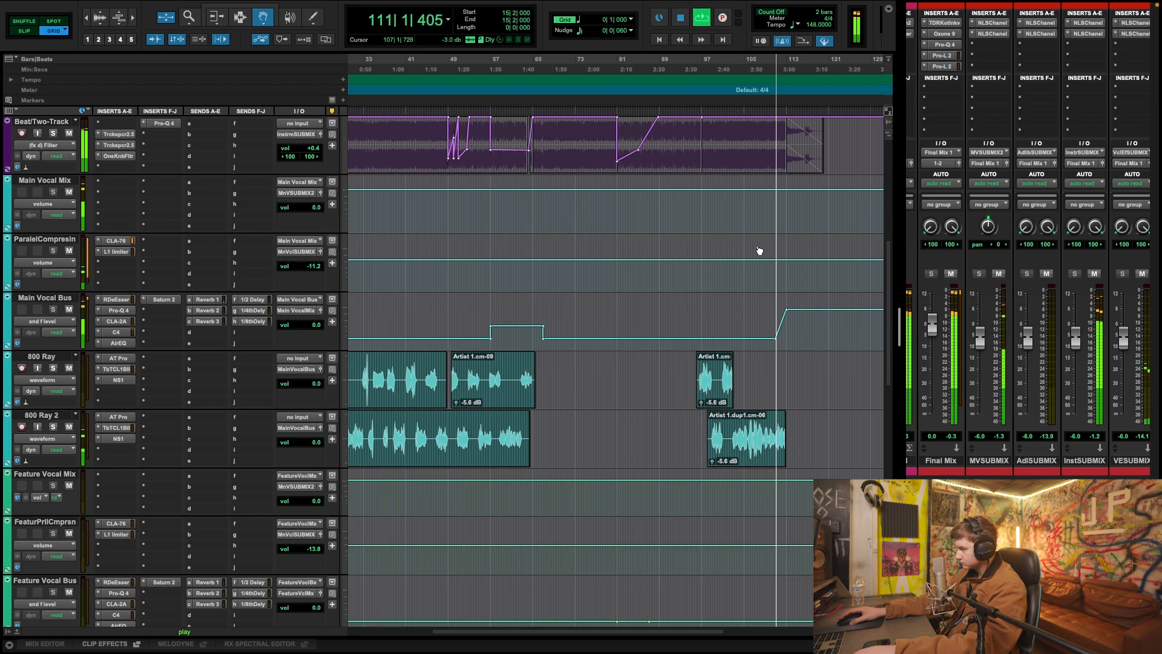
pyautogui.scroll(-2, 733, 293)
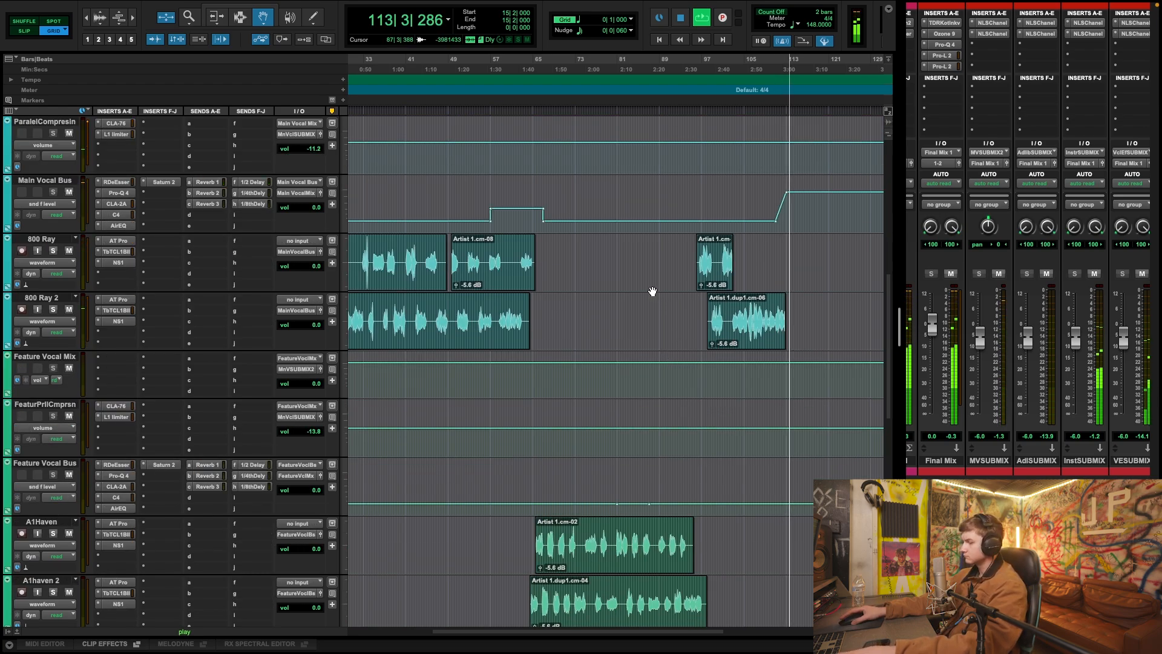
pyautogui.scroll(5, 652, 294)
pyautogui.scroll(-3, 652, 297)
pyautogui.scroll(2, 654, 298)
pyautogui.scroll(-3, 654, 299)
pyautogui.scroll(2, 655, 302)
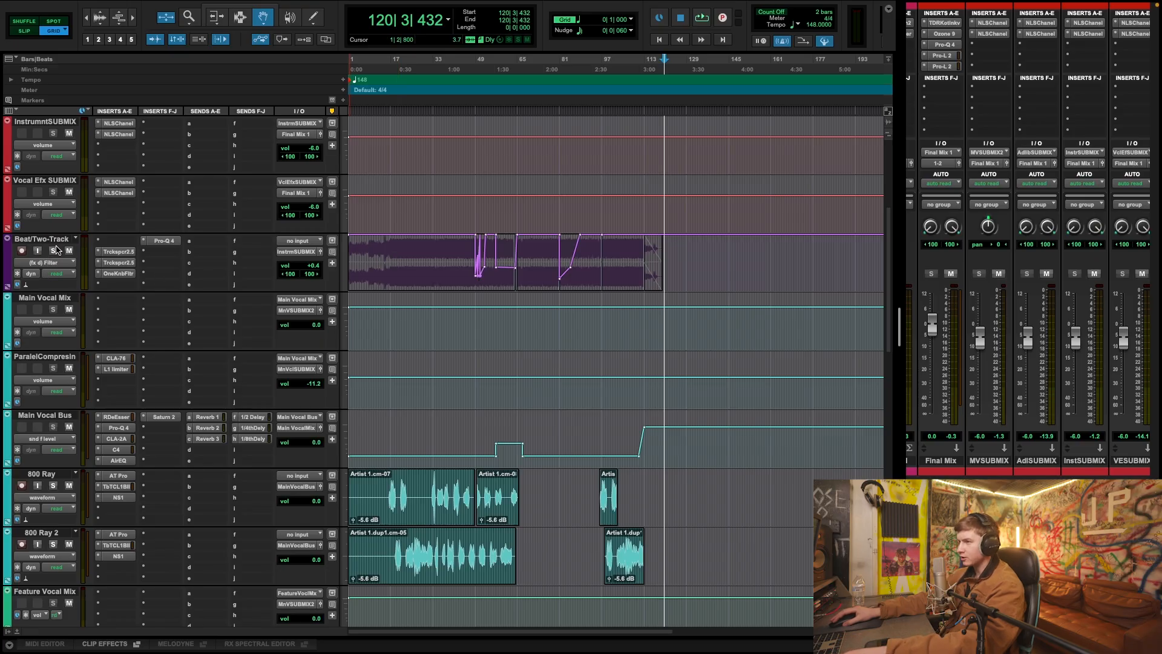
# Solo the Beat/Two-Track track and the InstrumntSUBMIX track, with the playback position at bar 29.
pyautogui.click(53, 250)
pyautogui.scroll(4, 59, 254)
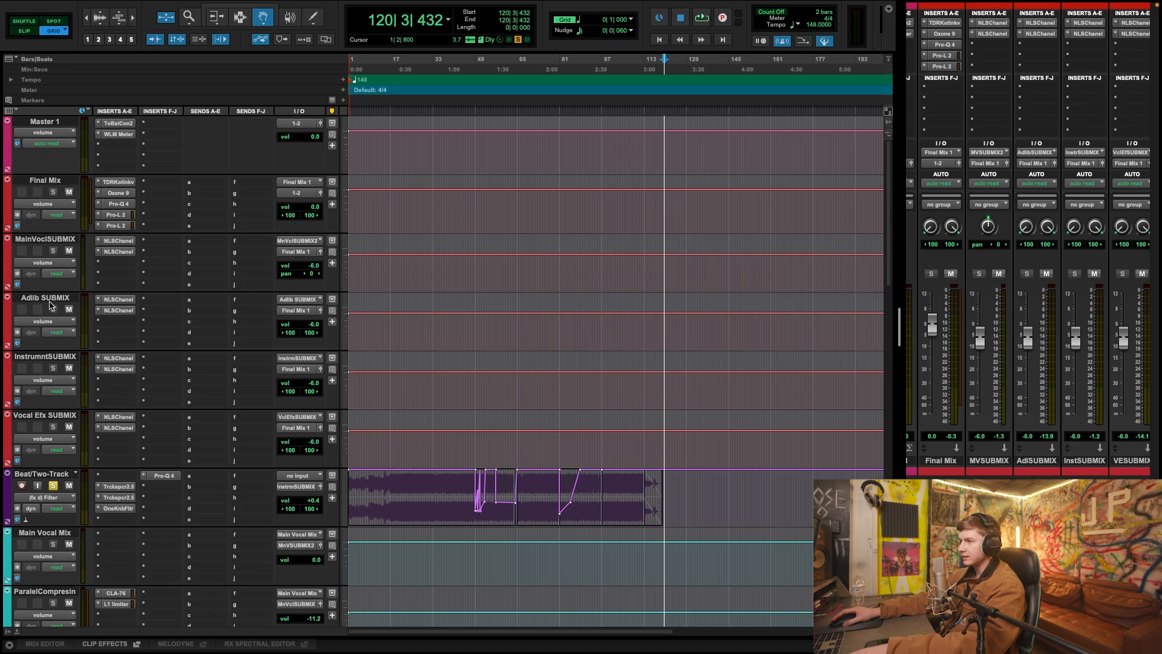
pyautogui.click(55, 368)
pyautogui.hscroll(2, 648, 499)
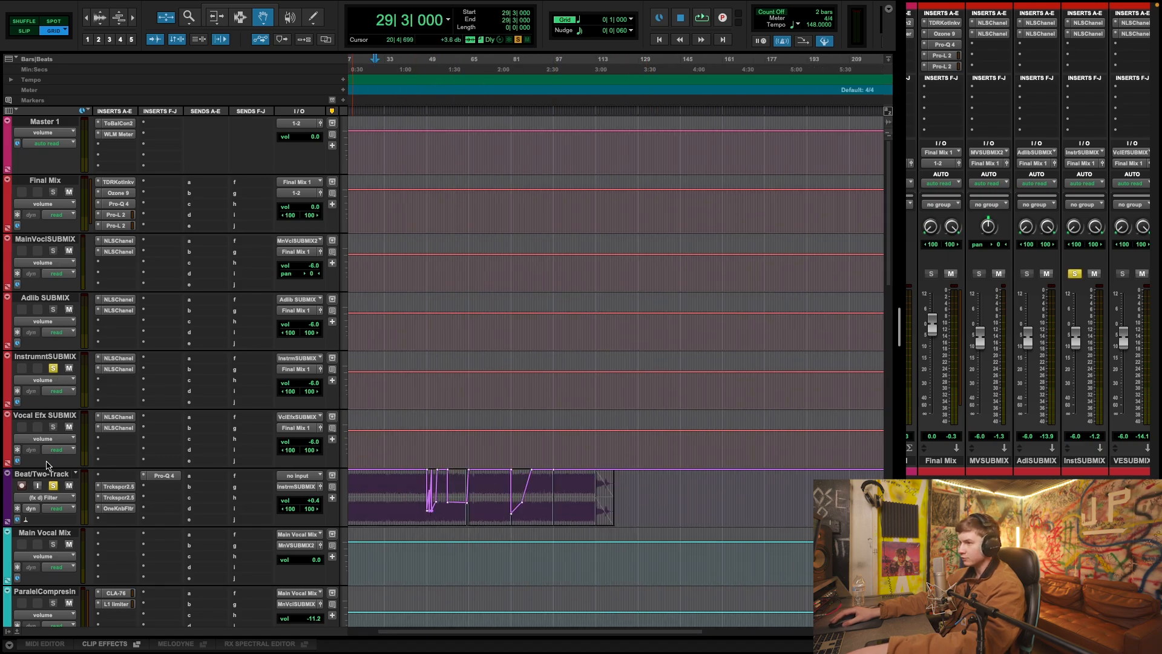
# Switch the Beat/Two-Track track's view from the OneKnob Filter automation to waveform.
pyautogui.click(53, 497)
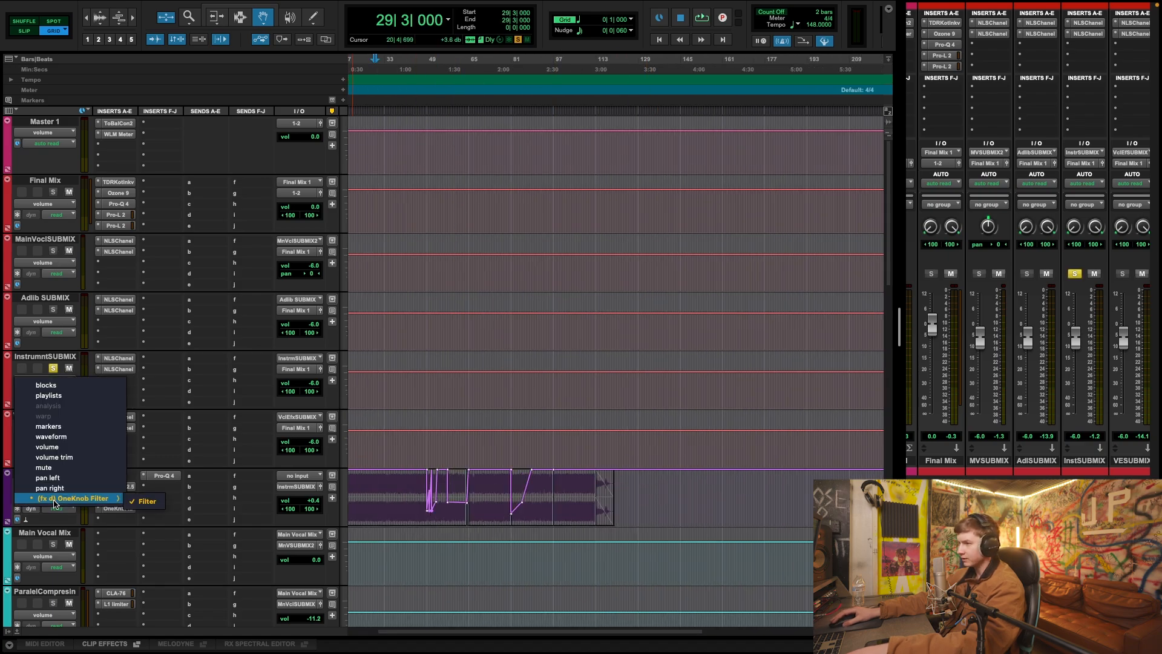
pyautogui.click(74, 462)
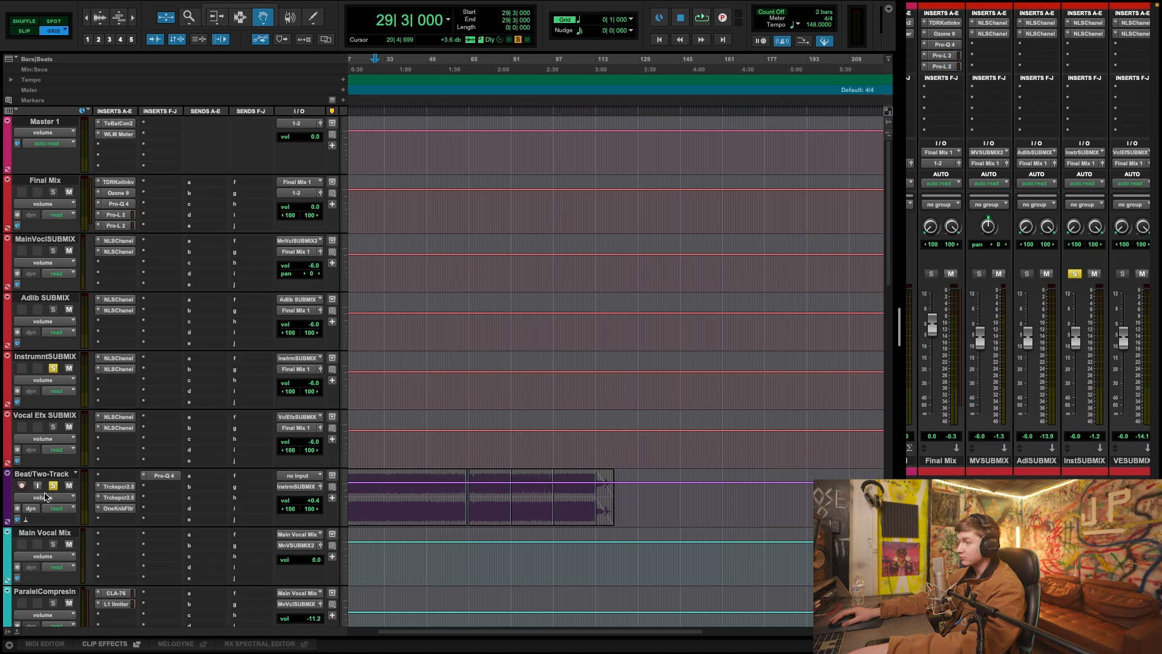
pyautogui.click(45, 497)
pyautogui.click(36, 481)
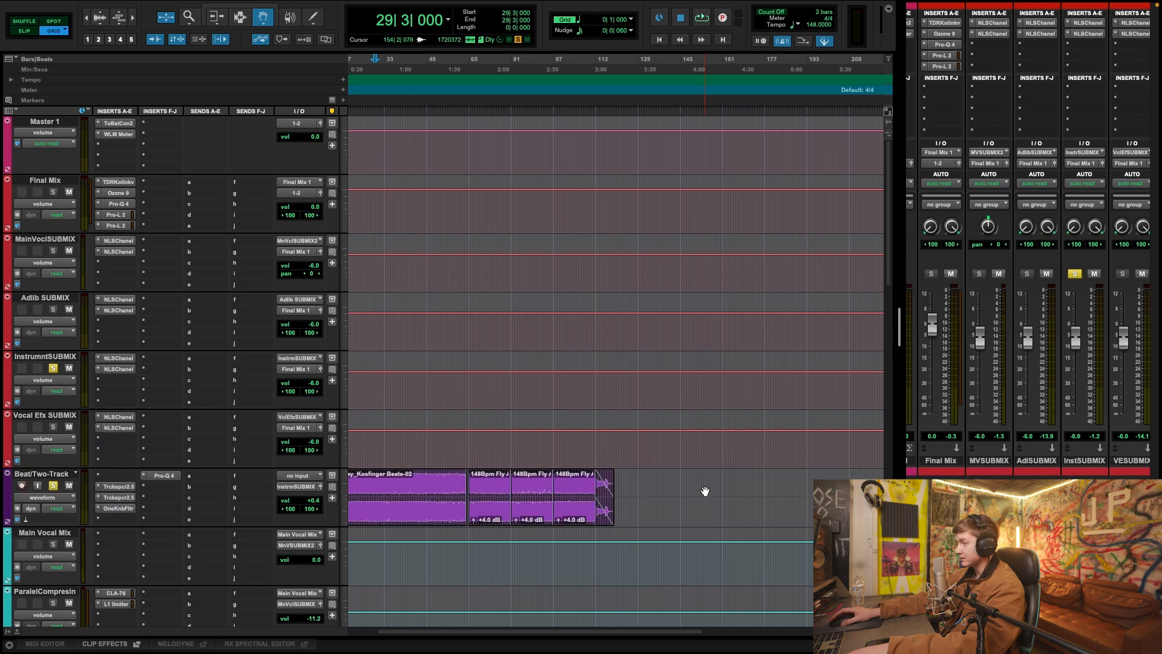
pyautogui.scroll(-1, 706, 491)
pyautogui.press('t')
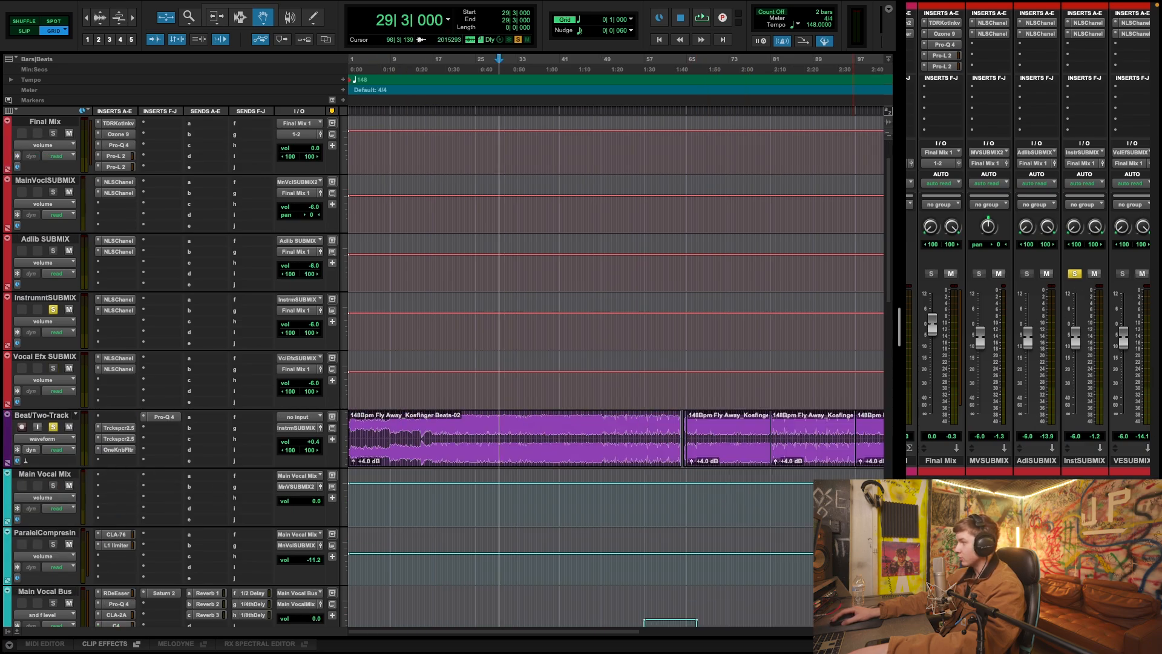
# Make all the inserts on the Final Mix track inactive.
pyautogui.scroll(1, 367, 363)
pyautogui.rightClick(112, 225)
pyautogui.click(140, 253)
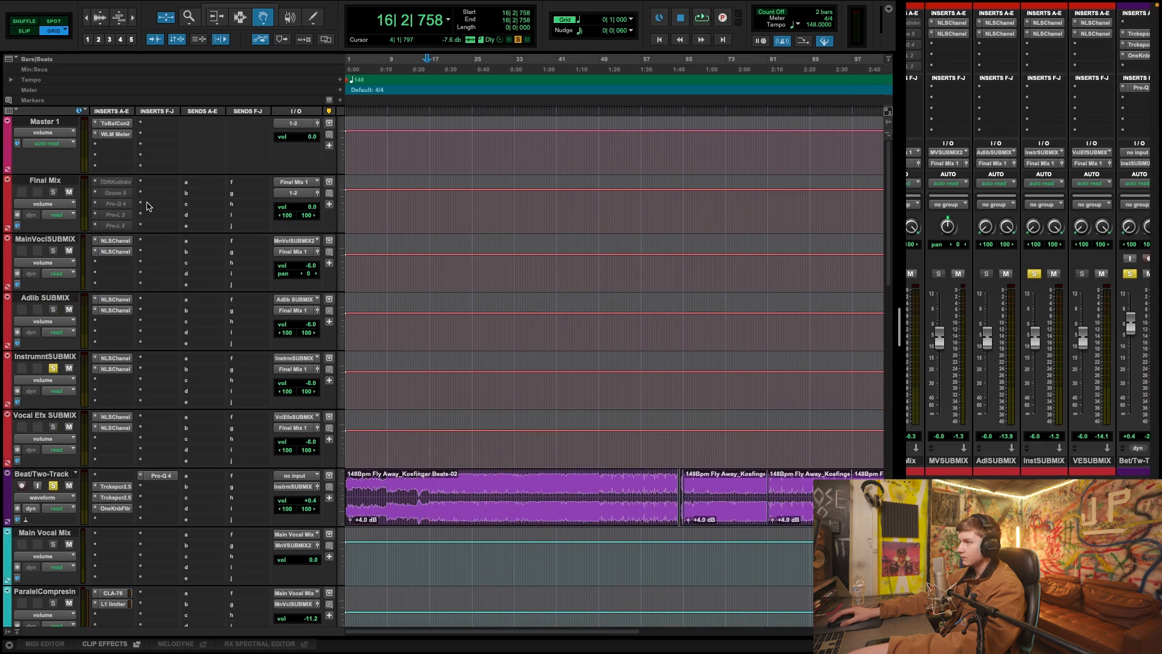
# Play the soloed beat from bar 16 and check the Final Mix, Master 1 and instrument submix meters.
pyautogui.press('space')
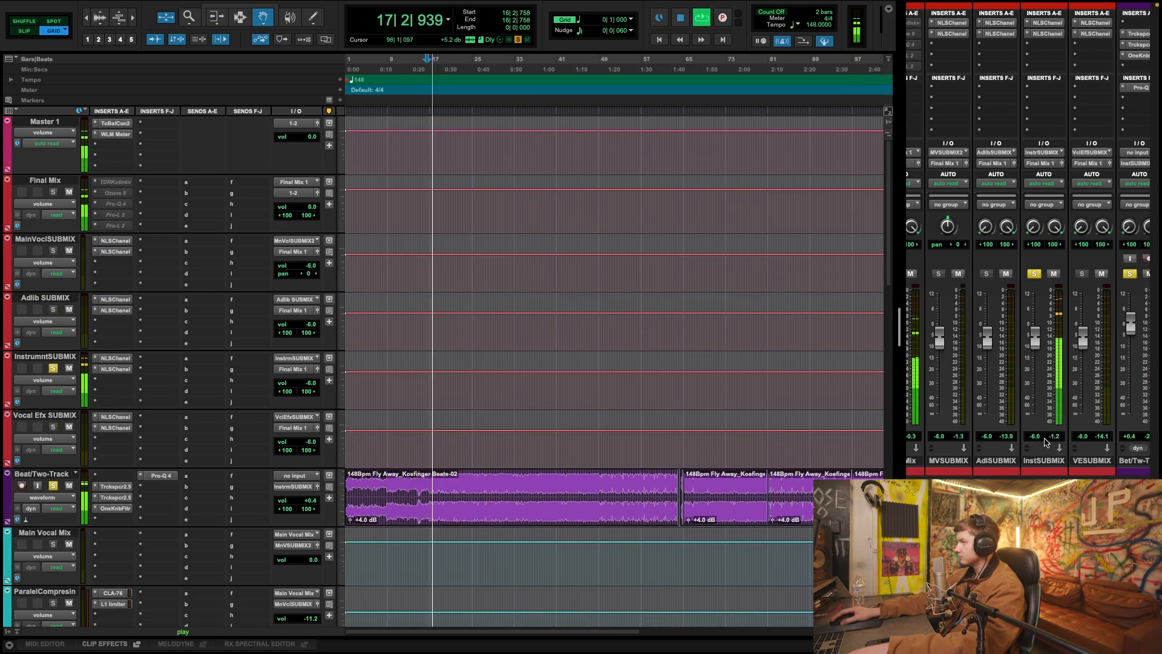
pyautogui.hscroll(-3, 1028, 242)
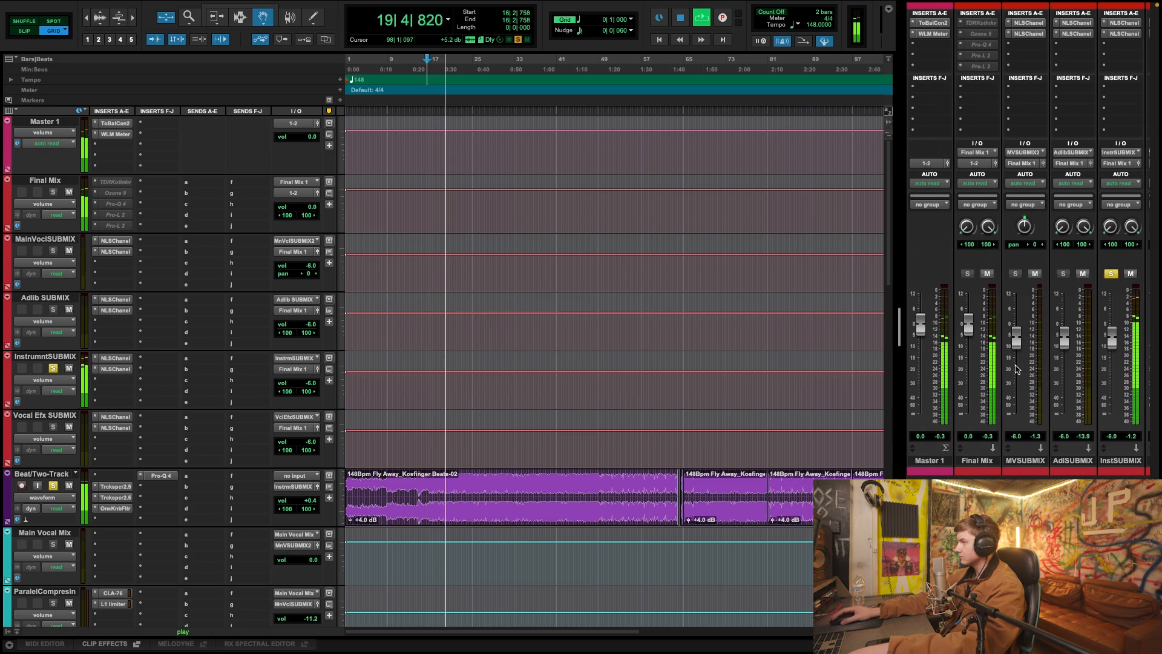
pyautogui.press('space')
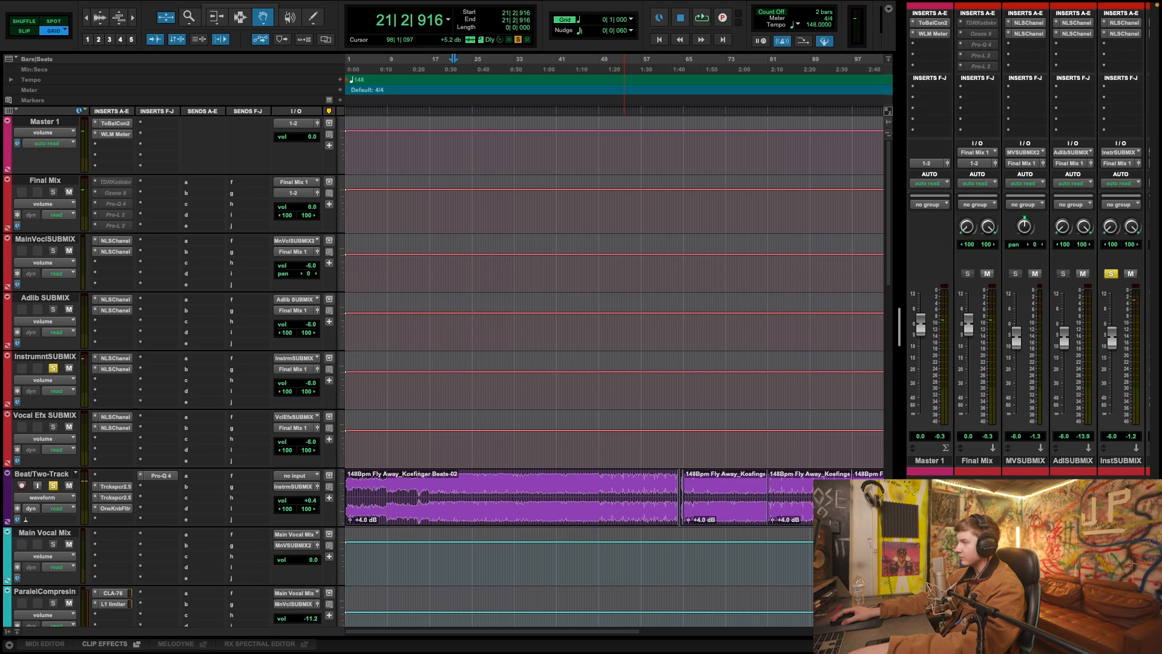
# Reset the volume faders of the main vocal, adlib, instrument and vocal effects submixes to 0.0 dB.
pyautogui.hscroll(3, 1017, 339)
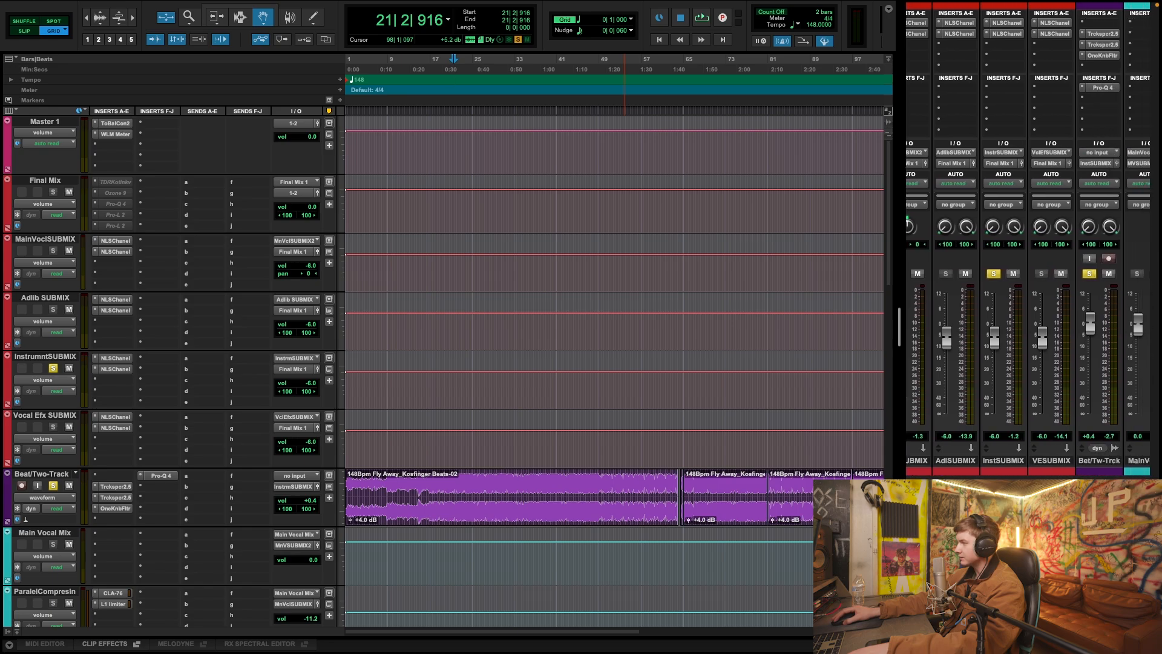
pyautogui.hscroll(-2, 1000, 415)
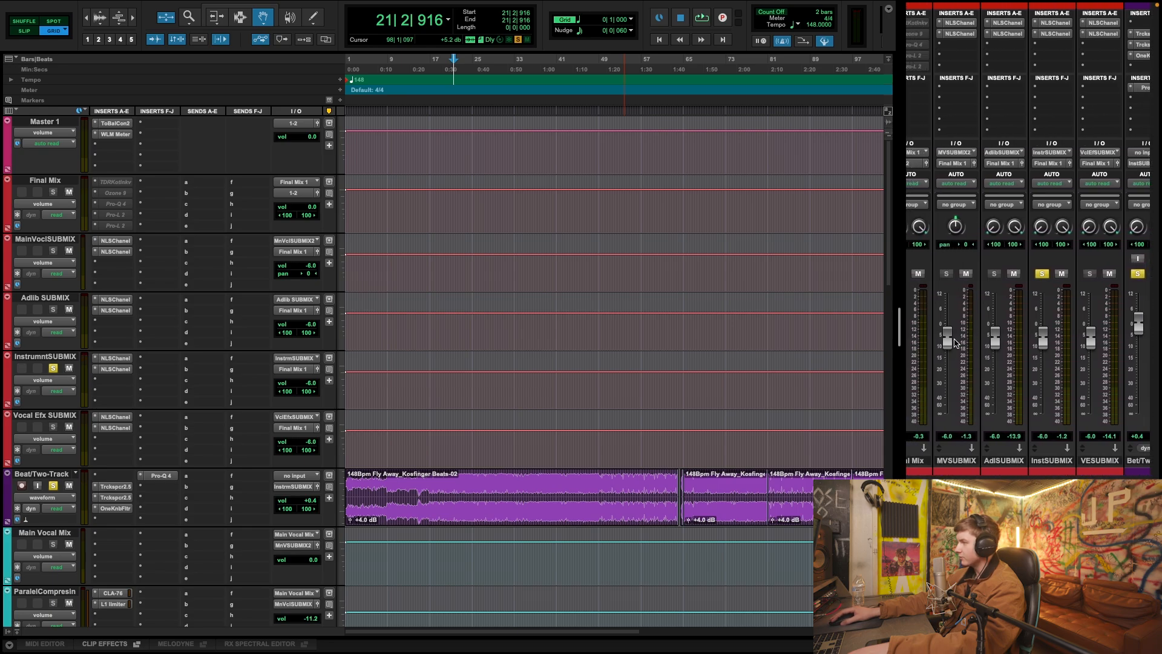
pyautogui.keyDown('alt'); pyautogui.click(995, 333); pyautogui.keyUp('alt')
pyautogui.keyDown('alt'); pyautogui.click(1086, 338); pyautogui.keyUp('alt')
# Play the beat from bar 21 and compare the submix, Final Mix and Master 1 levels with the faders at unity.
pyautogui.press('space')
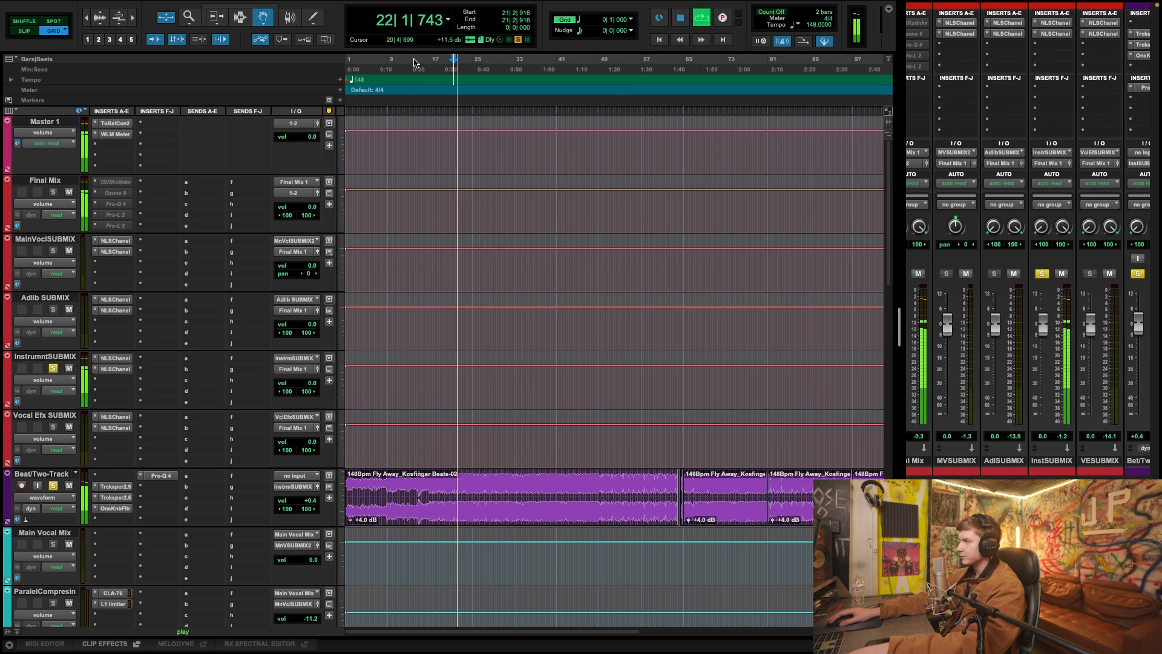
pyautogui.hscroll(-1, 1029, 242)
pyautogui.hscroll(-1, 1037, 401)
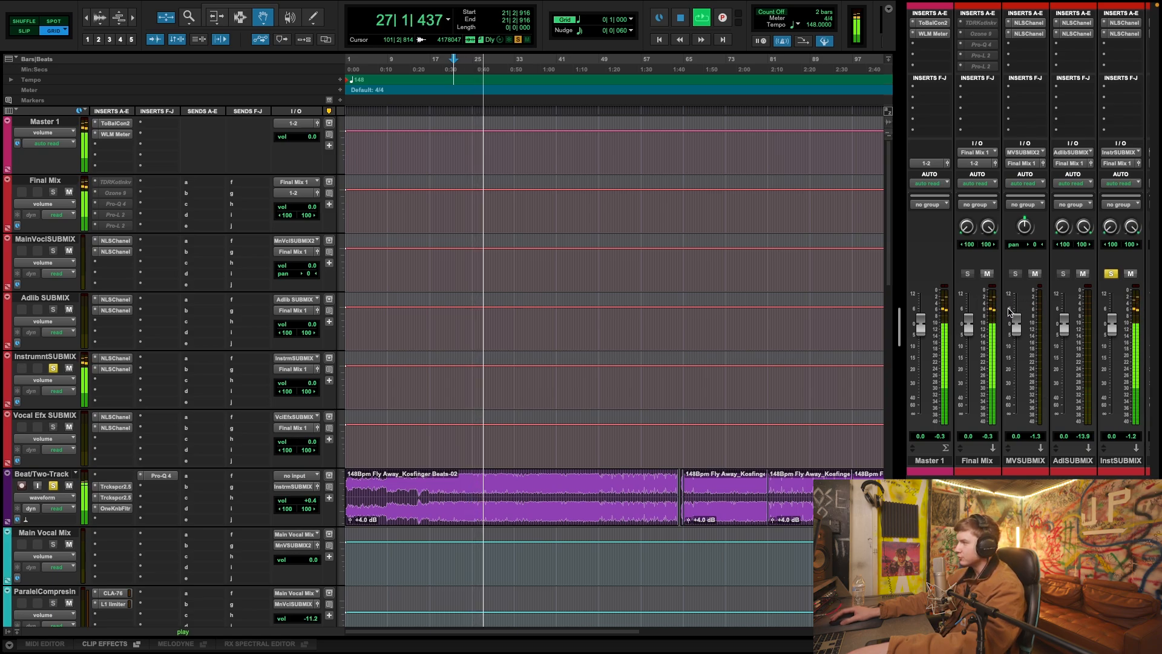
pyautogui.press('space')
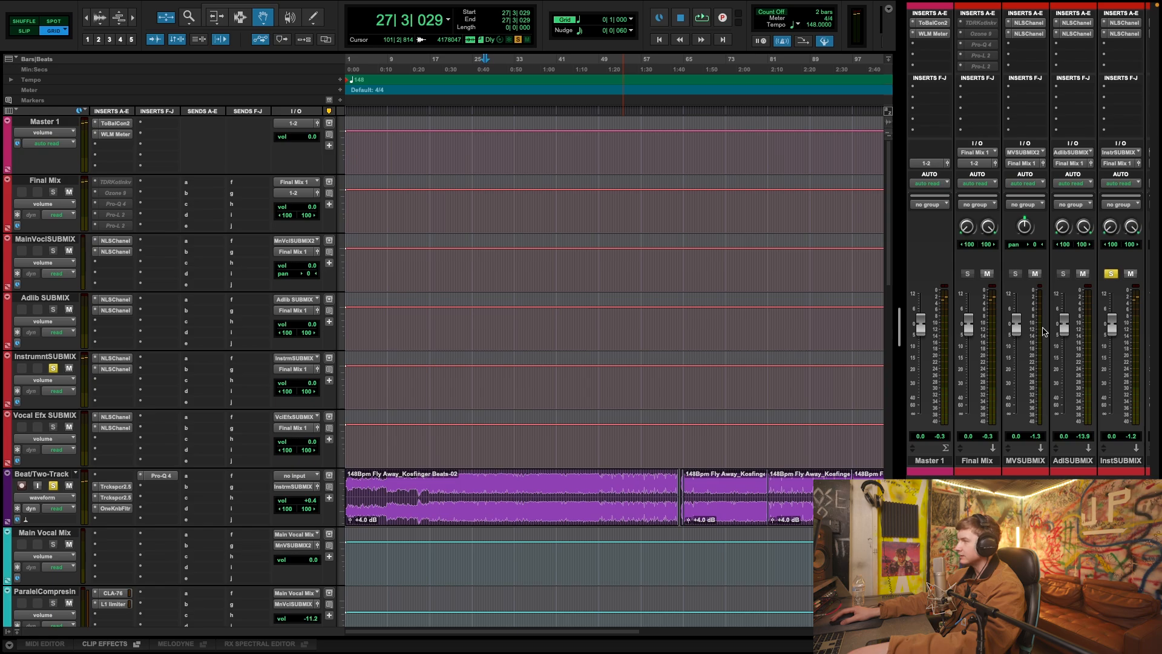
# Select the first clip on the Beat/Two-Track track and inspect its waveform more closely.
pyautogui.click(489, 504)
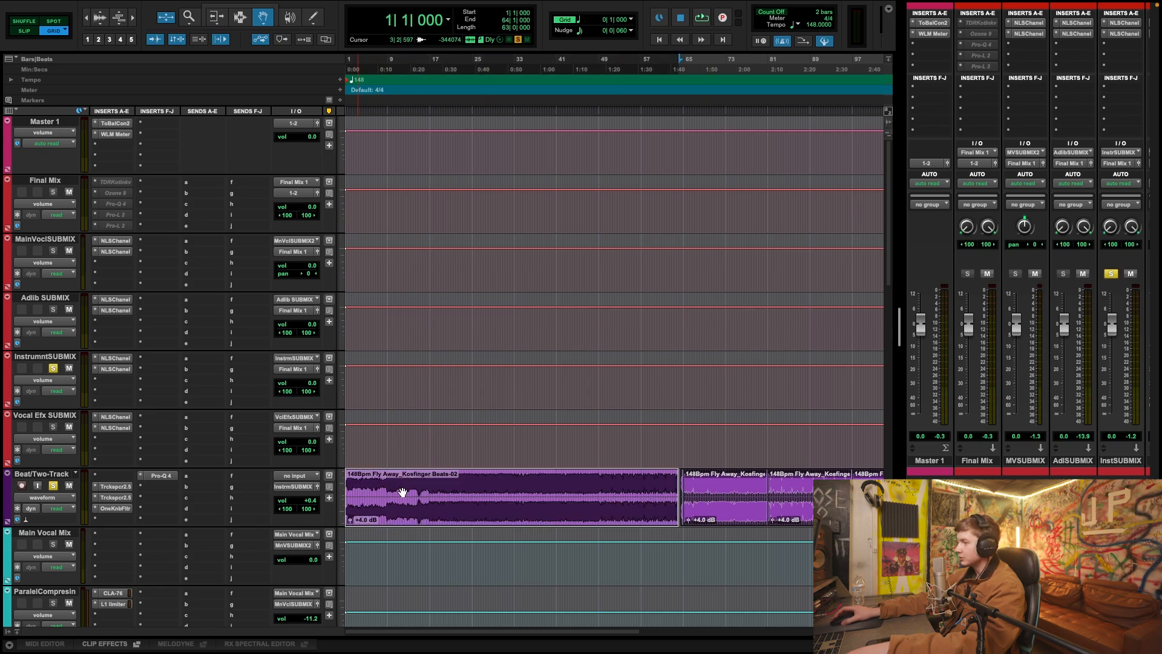
pyautogui.hotkey('ctrl', ']')
pyautogui.press('r')
pyautogui.press('r')
pyautogui.press('r')
pyautogui.press('t')
pyautogui.press('t')
pyautogui.press('t')
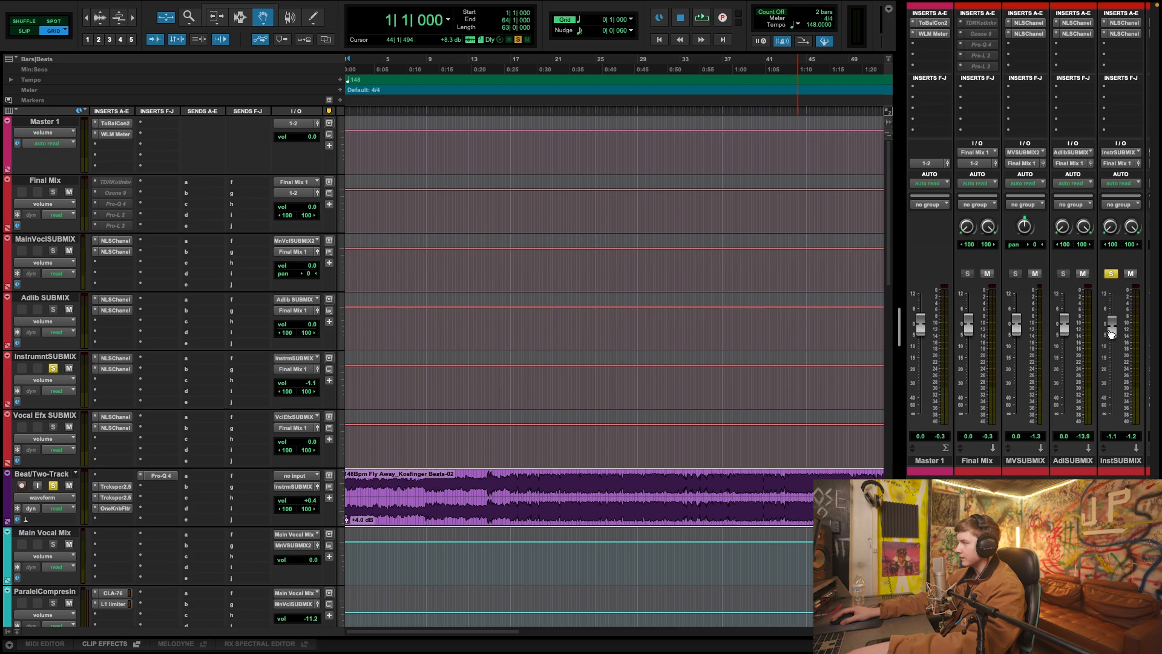
# Insert the Trim plugin directly after Pro-Q 4 on the Beat/Two-Track track.
pyautogui.click(169, 491)
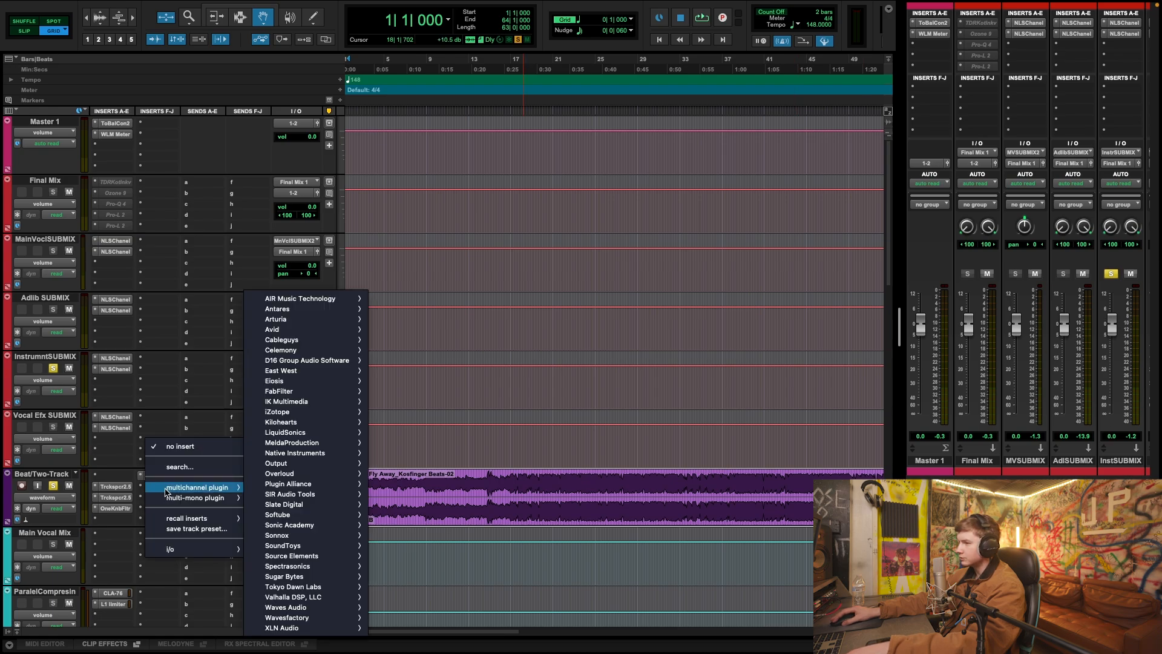
pyautogui.write('tri')
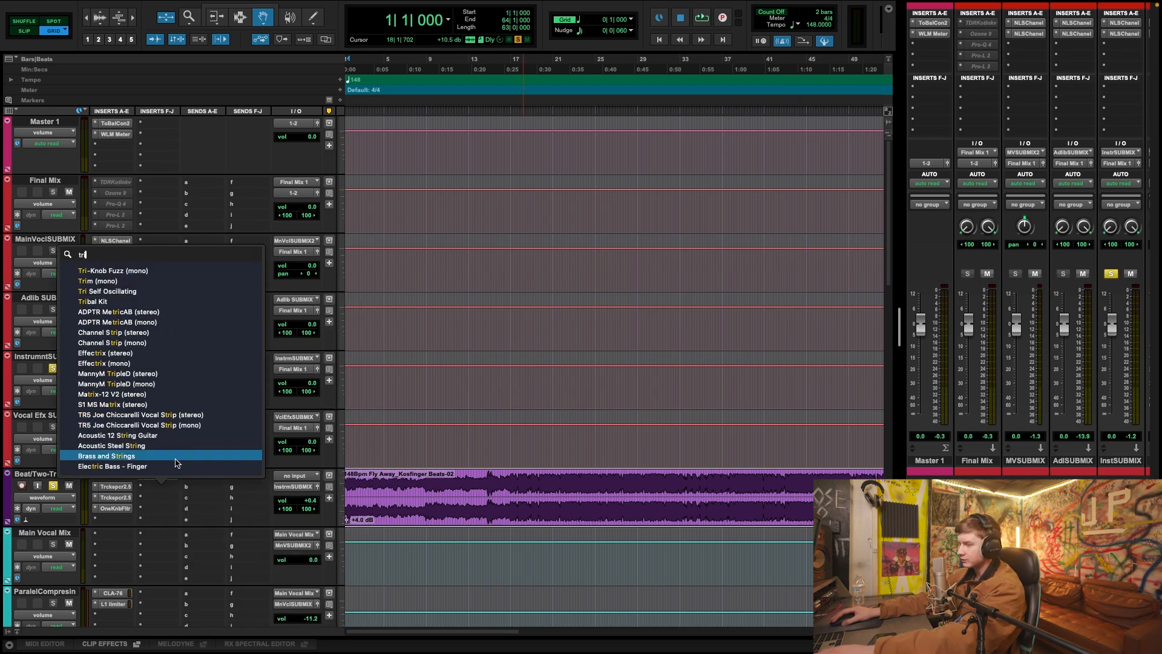
pyautogui.click(174, 458)
pyautogui.click(144, 490)
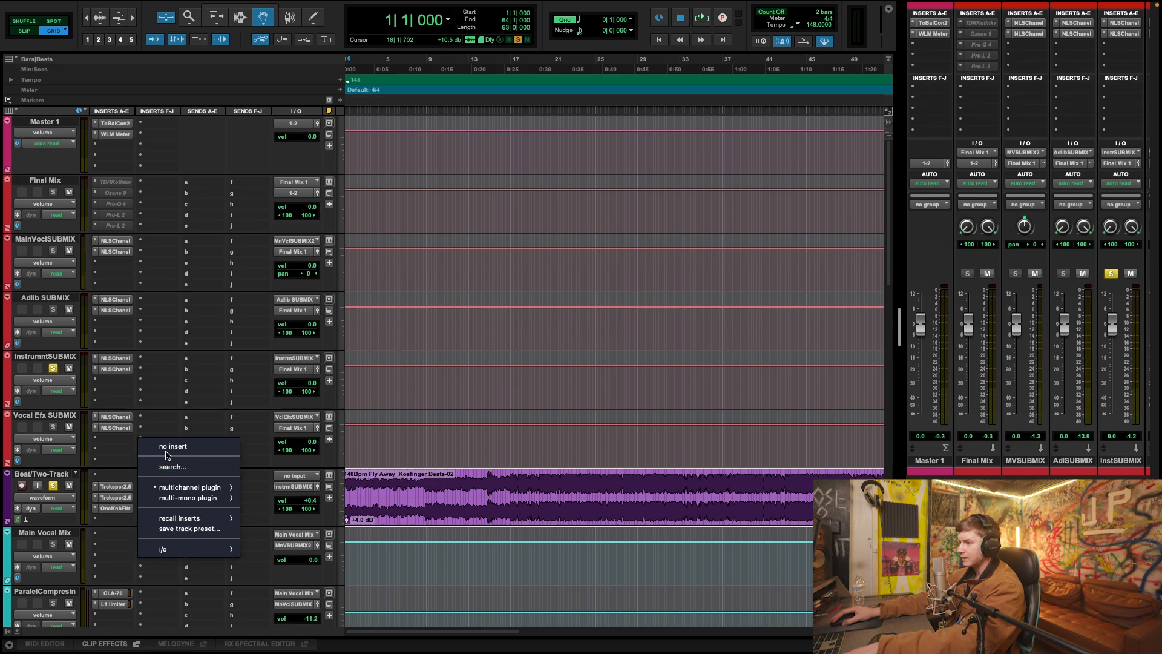
pyautogui.write('tri')
pyautogui.press('Return')
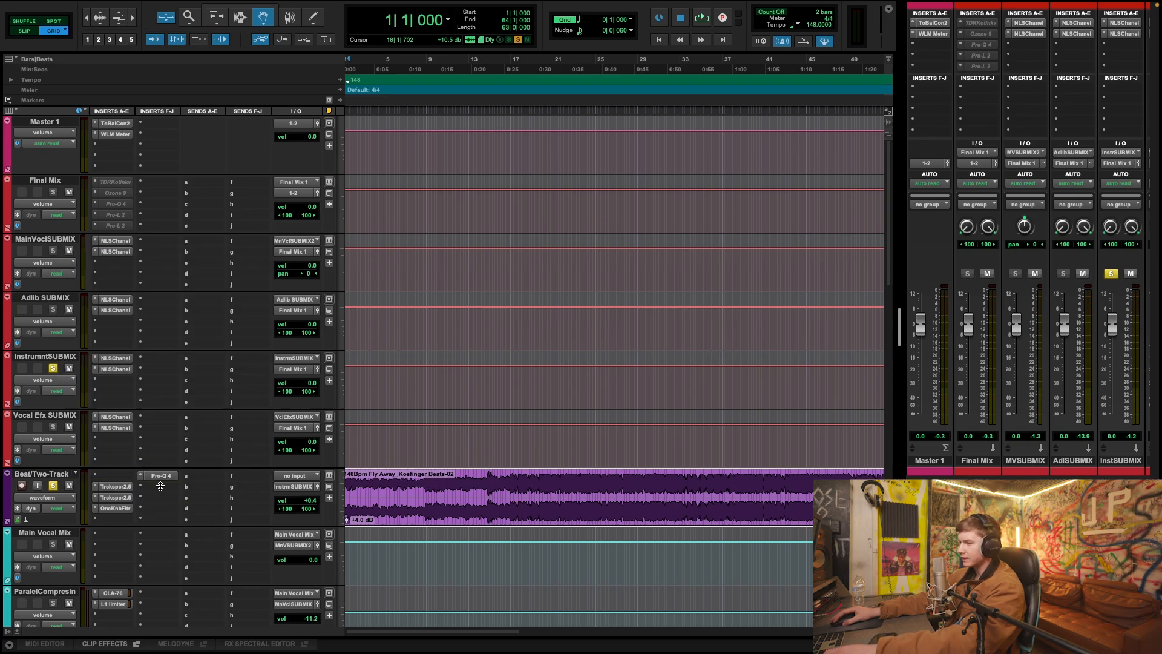
# Play the beat from bar 15 and lower the Trim plugin's gain to -2.5 dB.
pyautogui.click(494, 89)
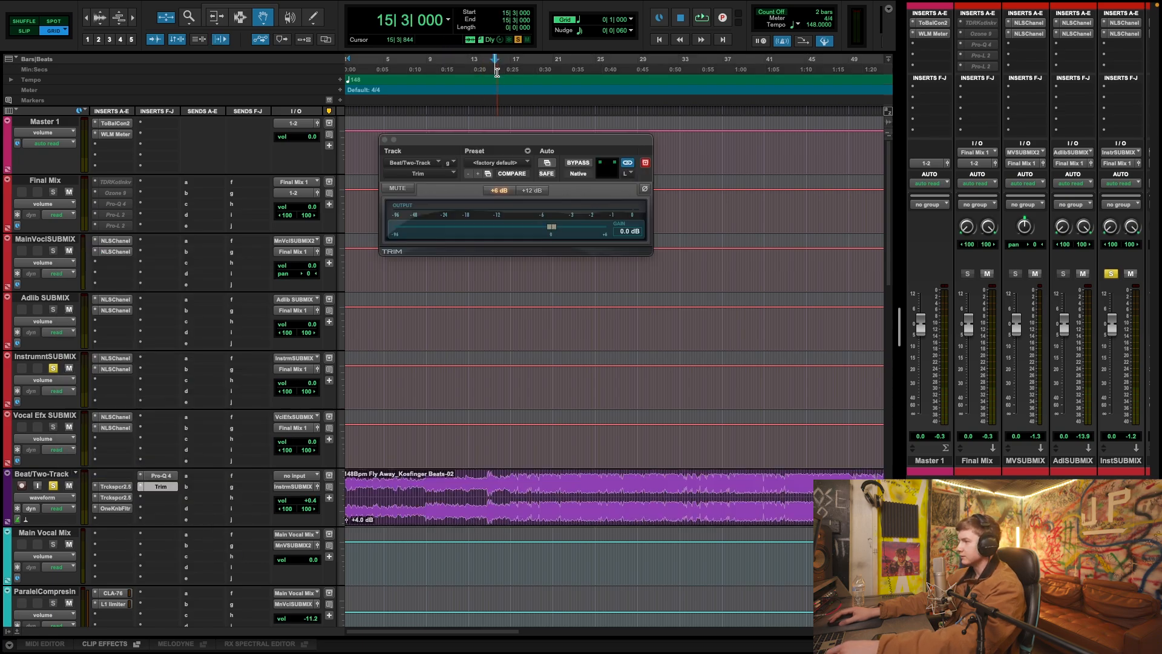
pyautogui.press('space')
pyautogui.moveTo(551, 226); pyautogui.dragTo(542, 232)
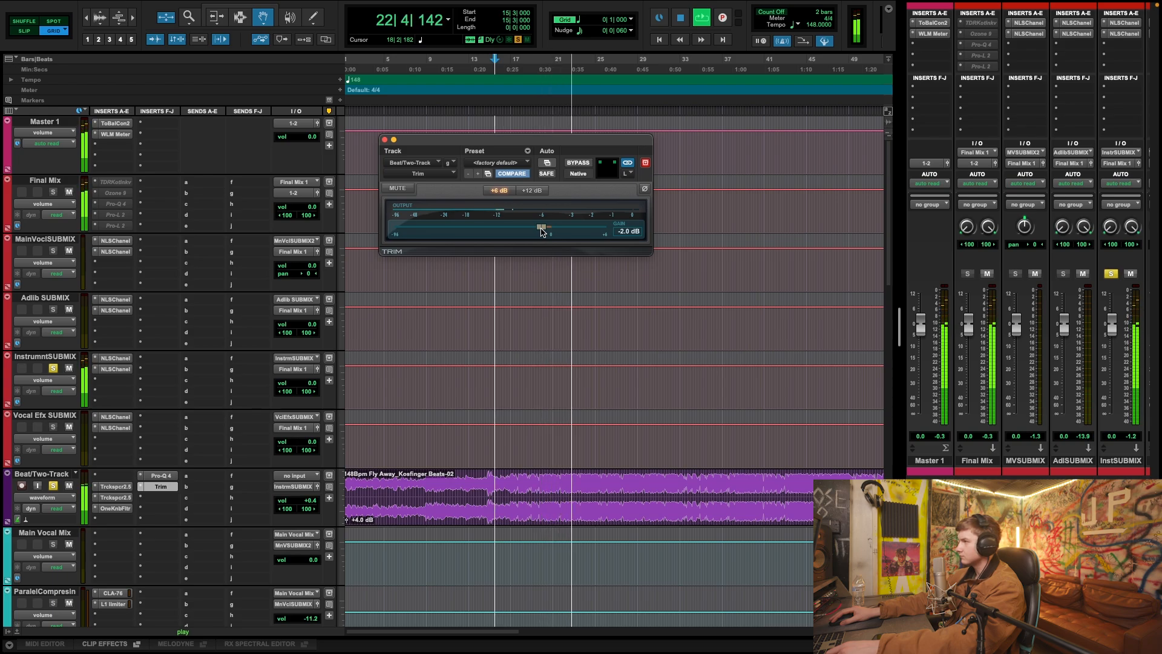
pyautogui.moveTo(540, 231); pyautogui.dragTo(538, 231)
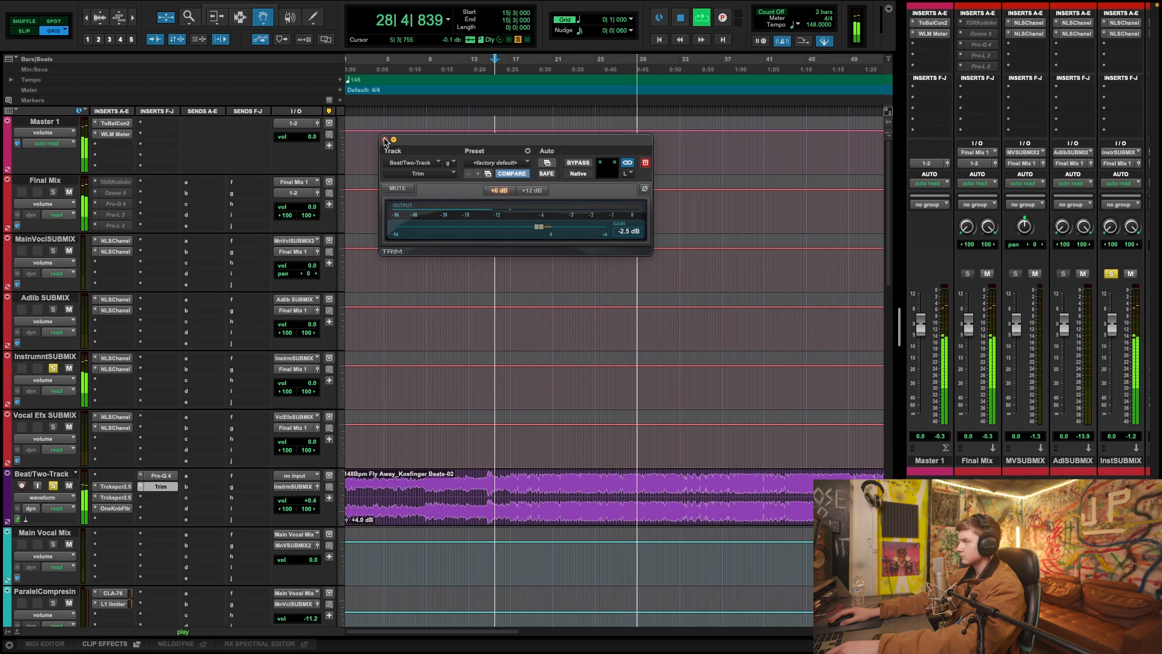
pyautogui.click(385, 141)
pyautogui.press('space')
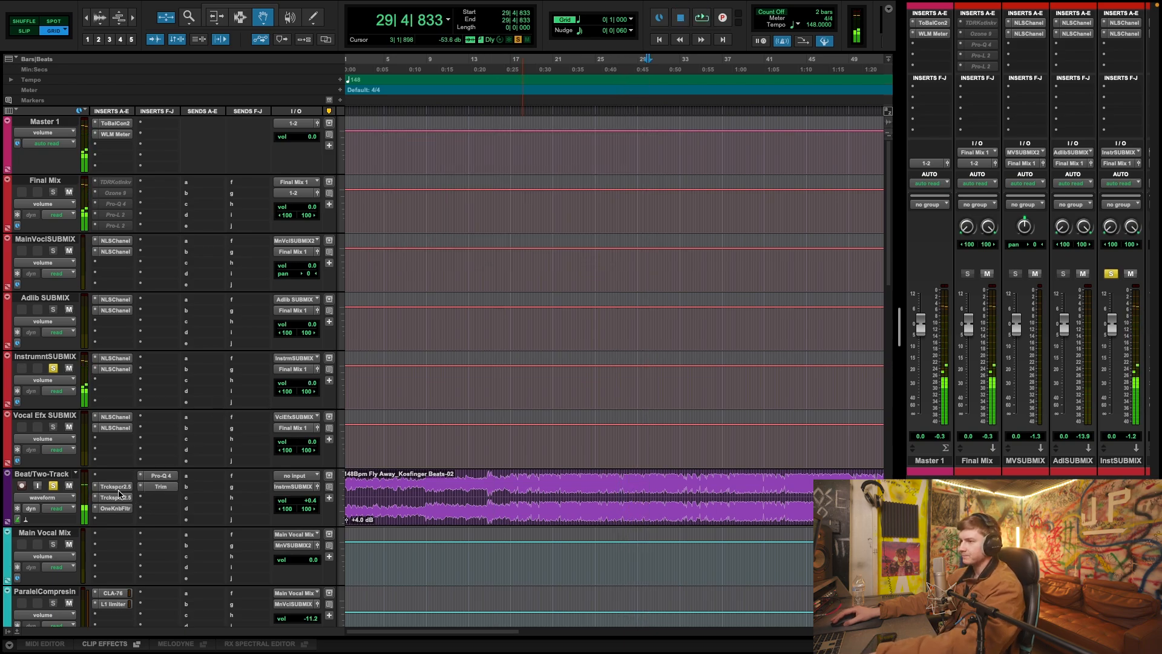
# Examine the settings and sidechain key inputs of both Trackspacer 2.5 plugins on the Beat/Two-Track track.
pyautogui.click(115, 487)
pyautogui.scroll(-3, 258, 461)
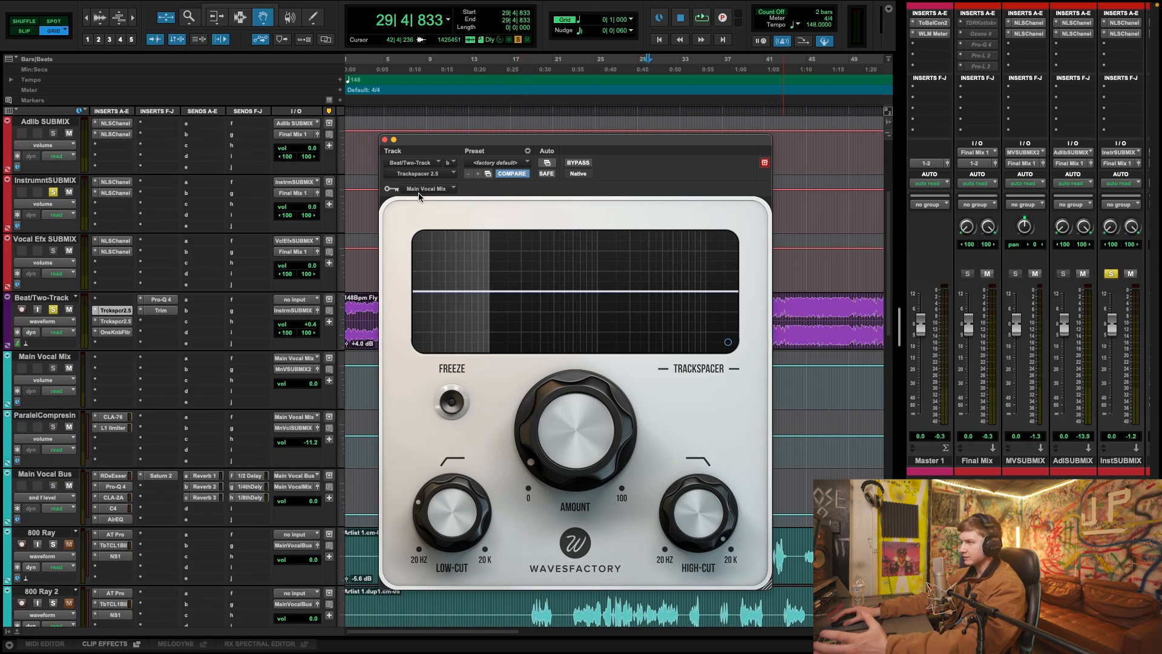
pyautogui.click(121, 325)
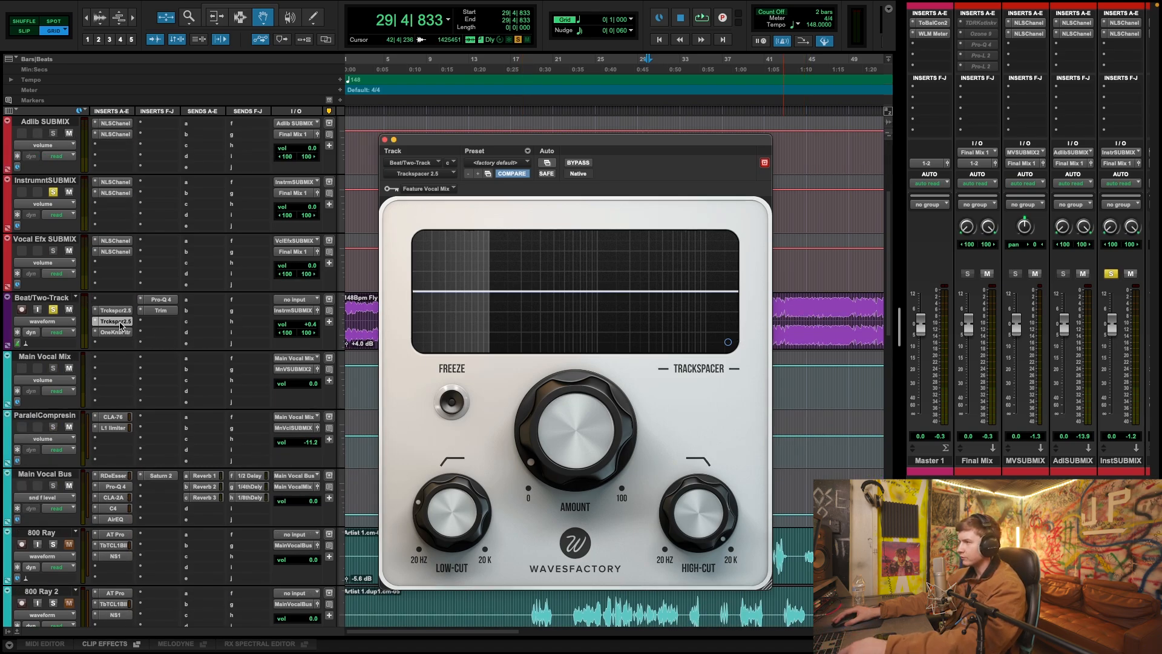
pyautogui.click(116, 312)
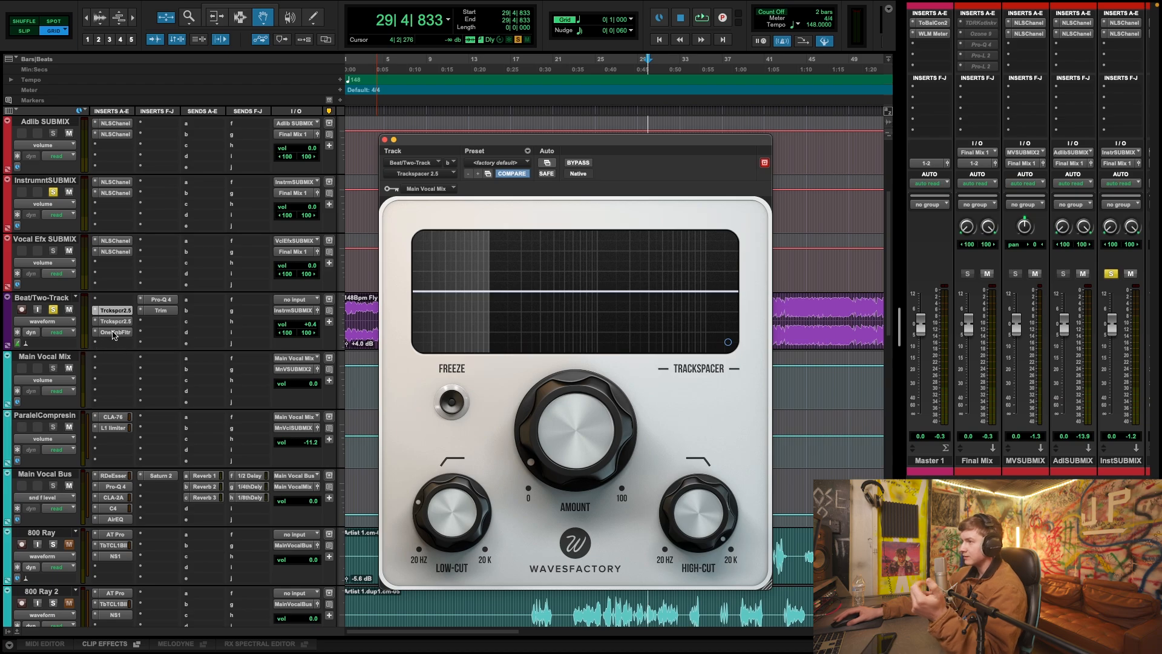
# Open the OneKnob Filter on the Beat/Two-Track track and display its Filter automation around bar 49.
pyautogui.click(112, 332)
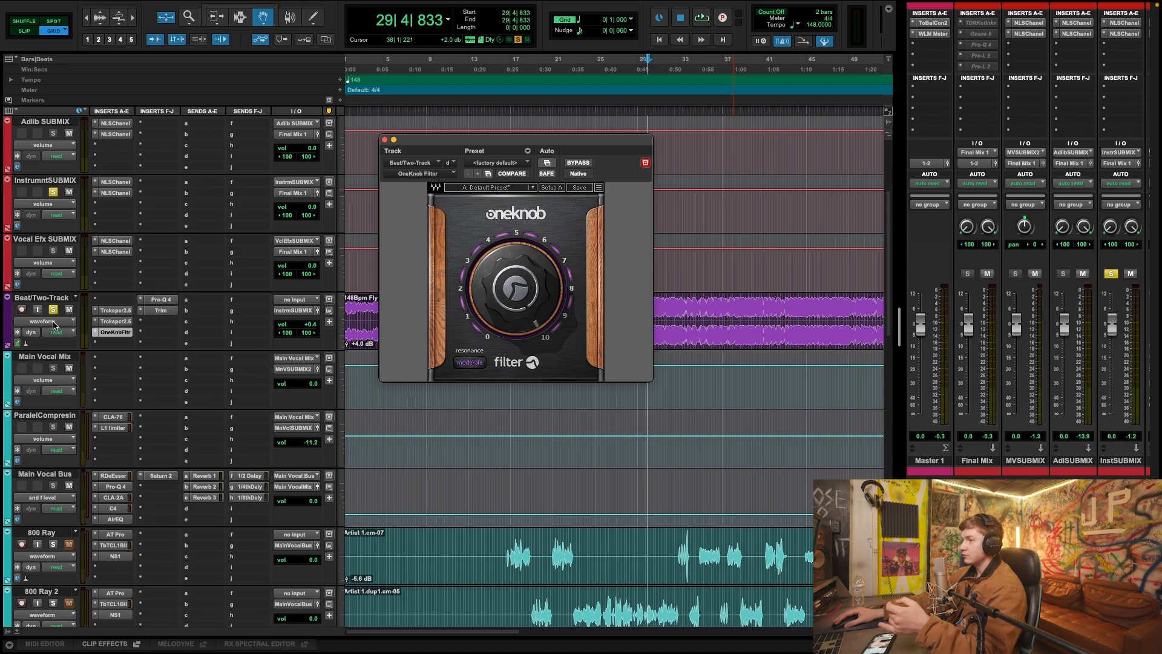
pyautogui.click(53, 321)
pyautogui.moveTo(94, 391)
pyautogui.click(141, 387)
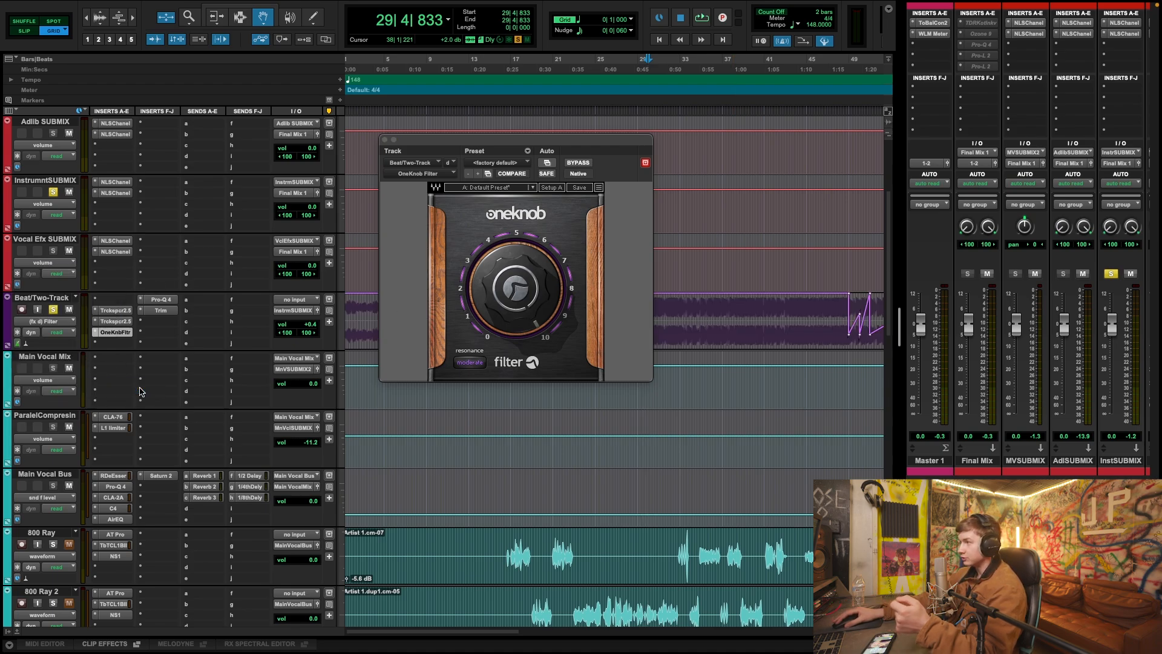
pyautogui.moveTo(490, 632); pyautogui.dragTo(513, 633)
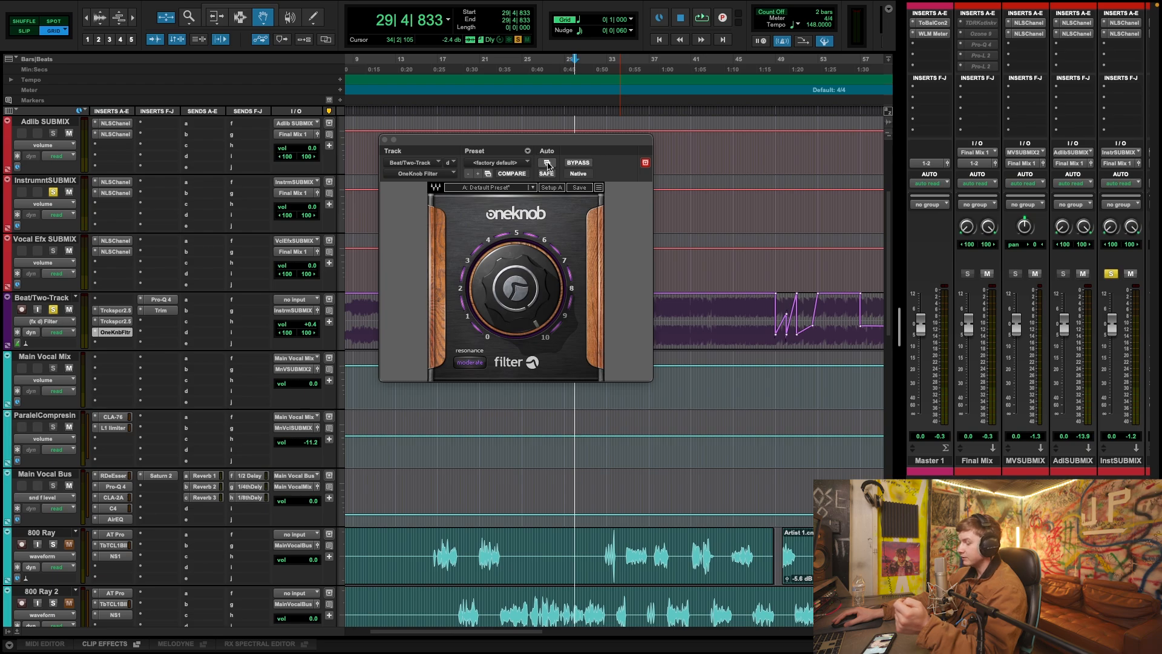
# Add Resonance to the OneKnob Filter's automated parameters, remove it again and cancel the plugin automation changes.
pyautogui.click(548, 164)
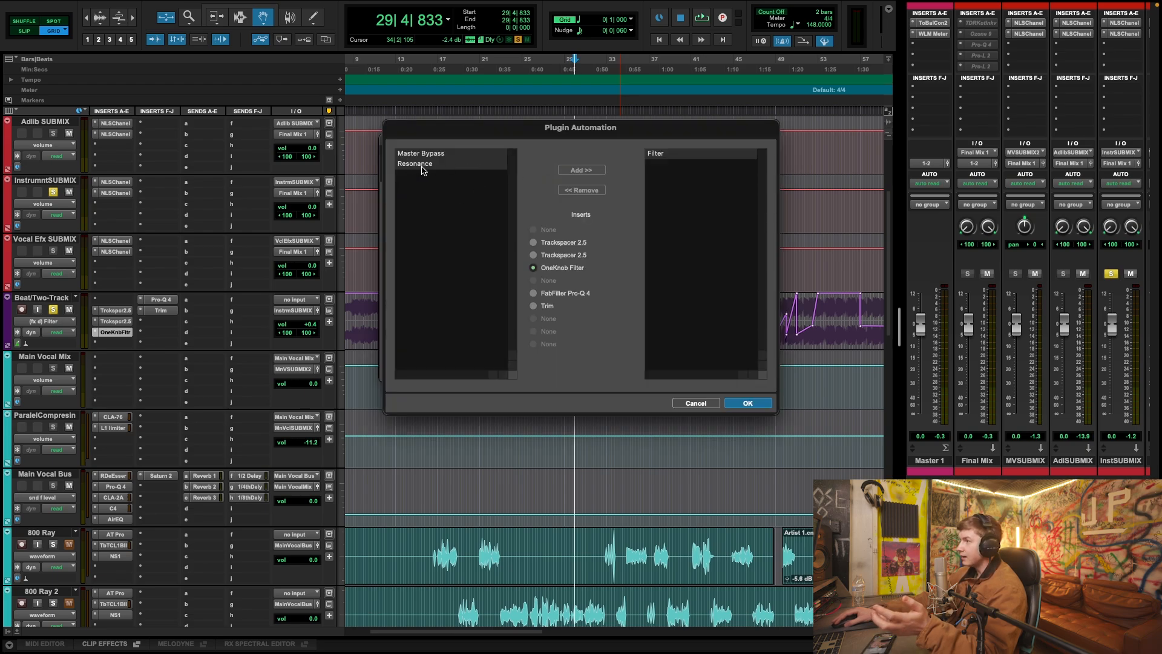
pyautogui.click(423, 167)
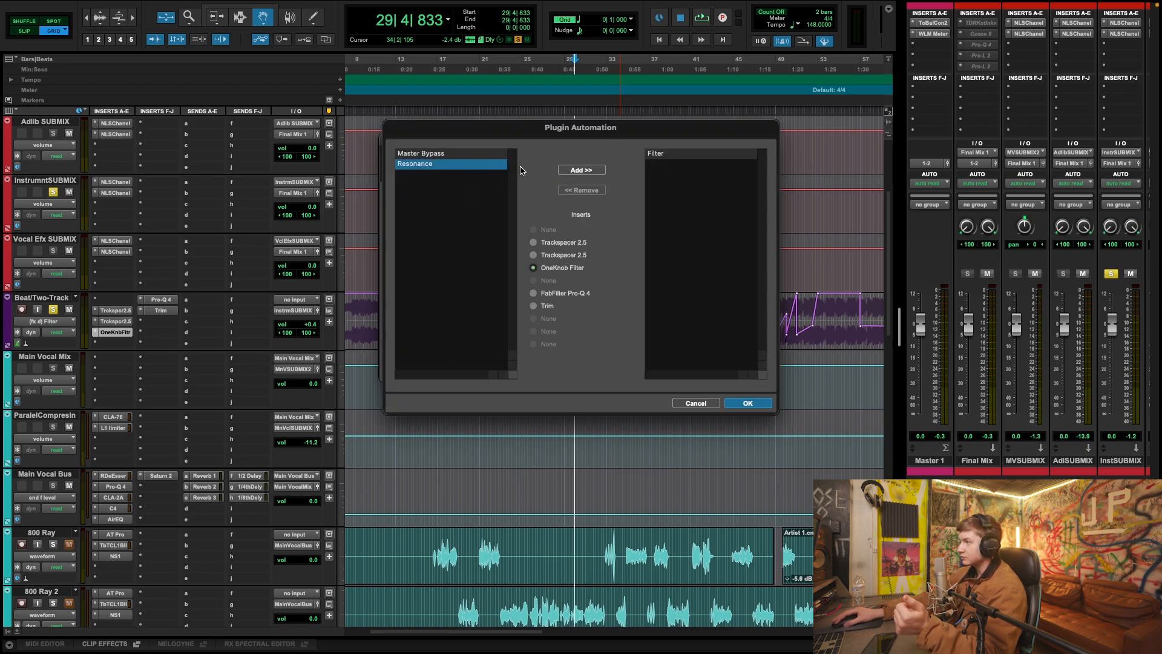
pyautogui.click(578, 170)
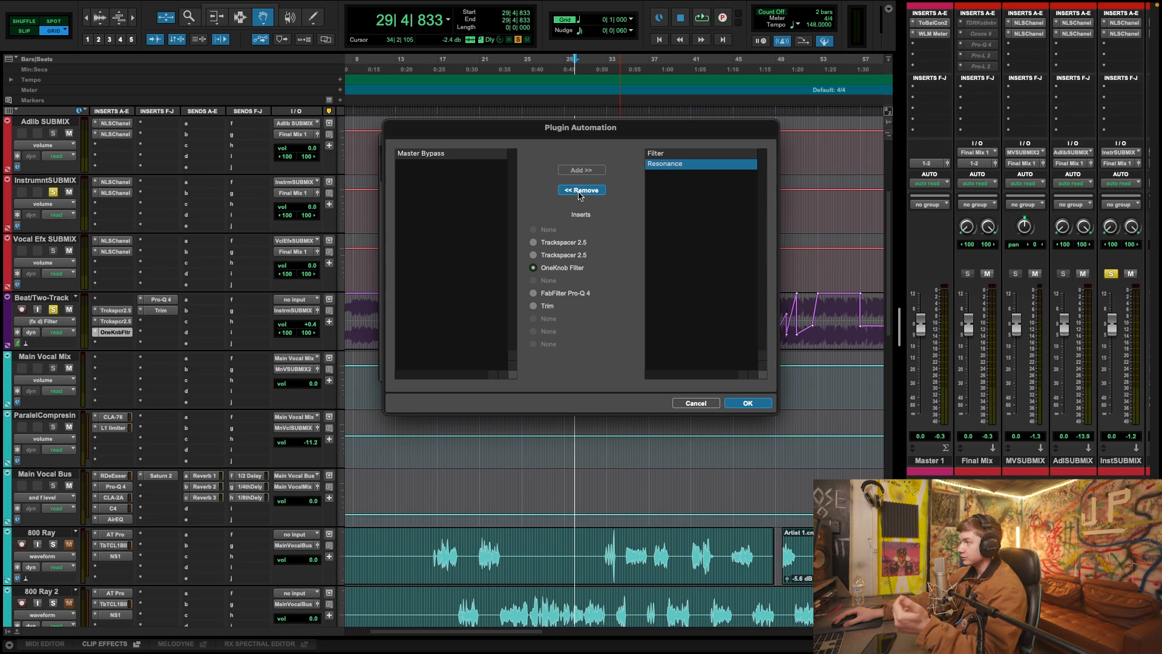
pyautogui.click(579, 191)
pyautogui.click(695, 403)
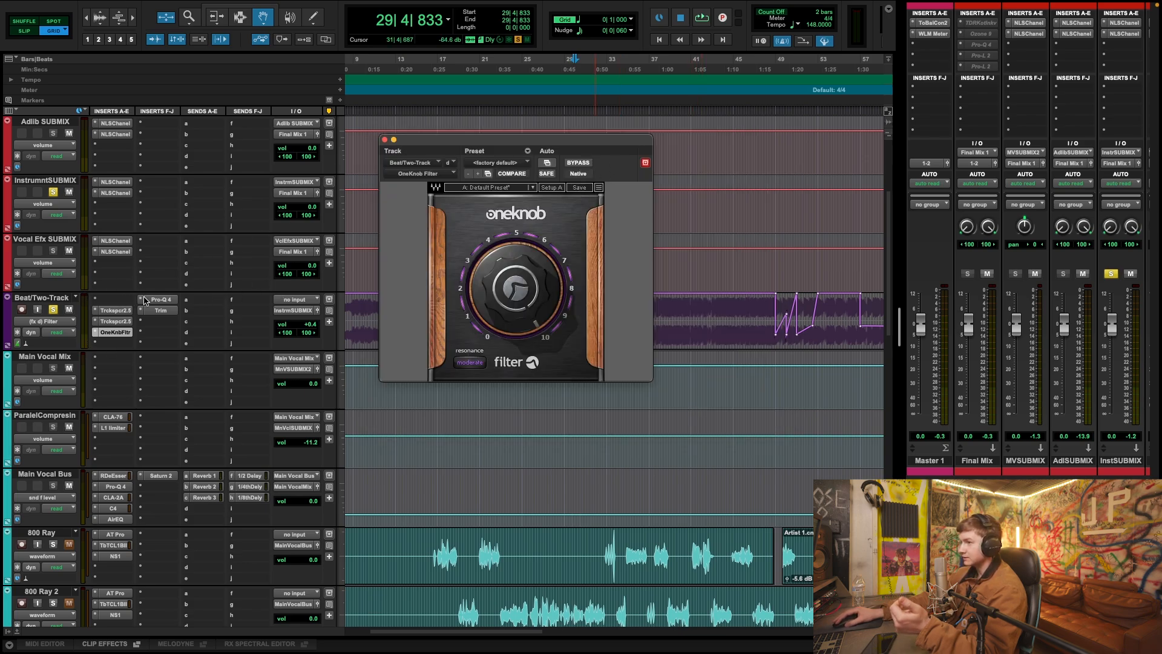
# Choose the OneKnob Filter's Filter parameter again as the Beat/Two-Track track's automation view.
pyautogui.click(63, 325)
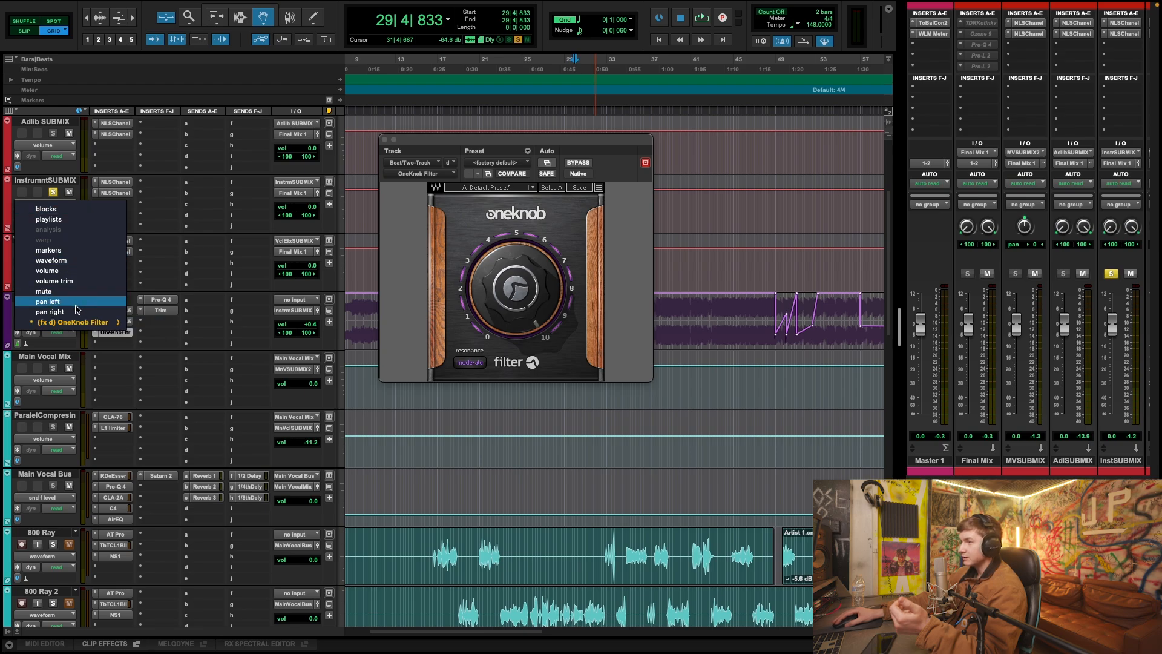
pyautogui.moveTo(84, 324)
pyautogui.click(142, 325)
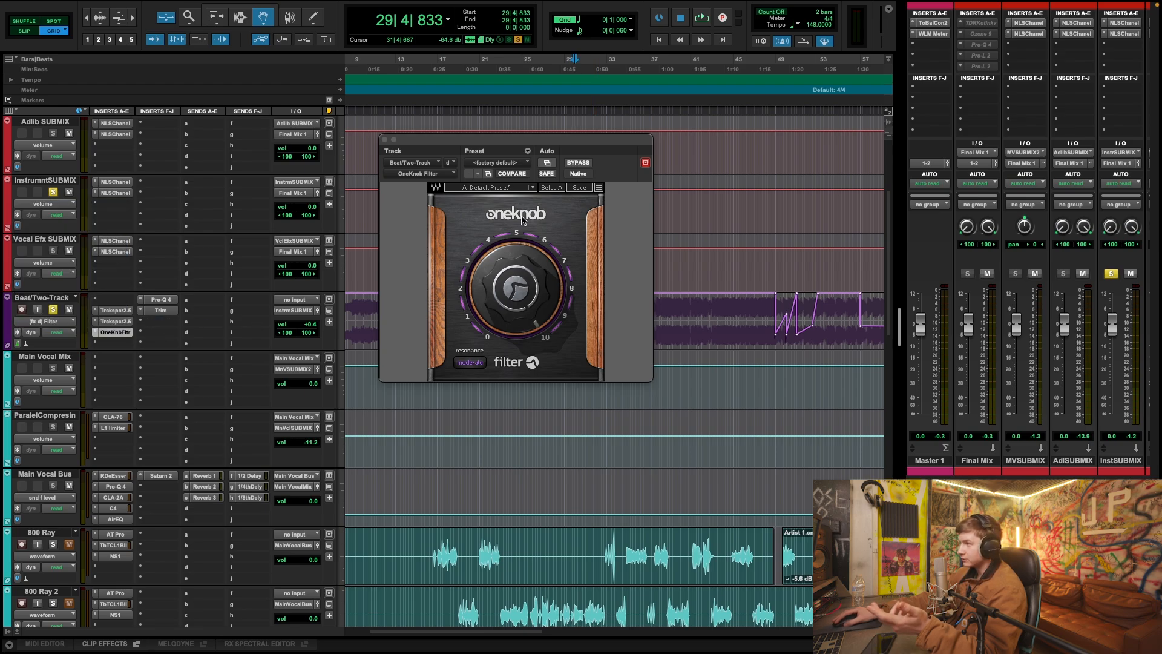
# Try a Filter automation dip on the Beat/Two-Track track between bars 29 and 33 and audition it from bar 28.
pyautogui.click(385, 140)
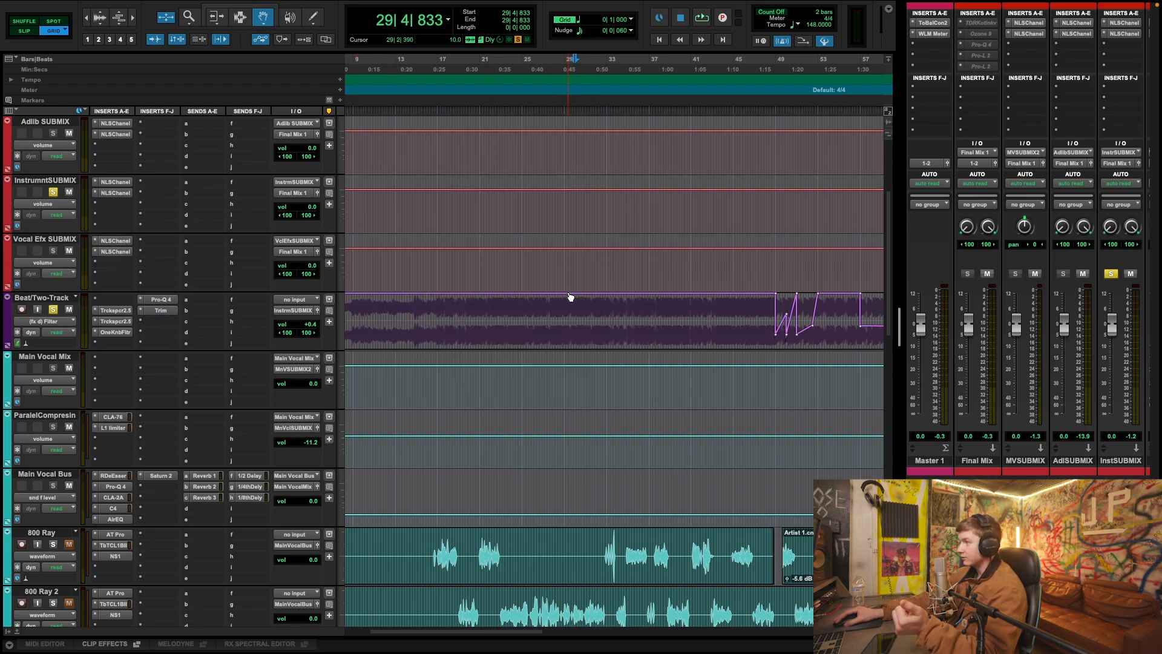
pyautogui.moveTo(575, 297); pyautogui.dragTo(577, 333)
pyautogui.click(557, 97)
pyautogui.press('space')
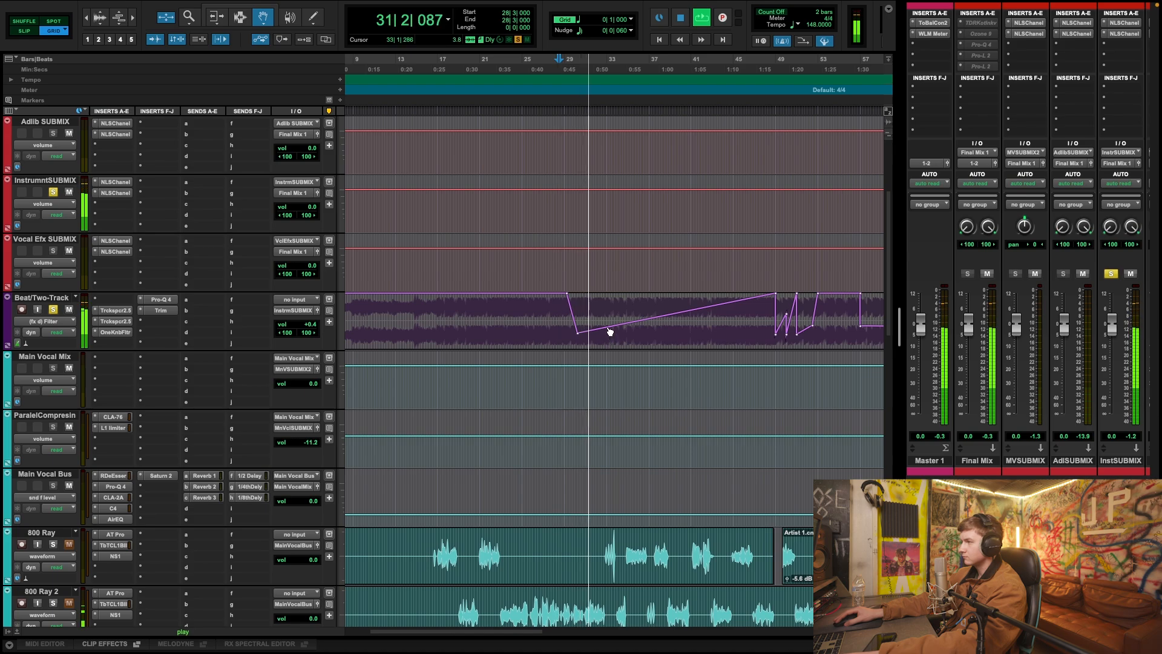
pyautogui.moveTo(613, 329); pyautogui.dragTo(605, 280)
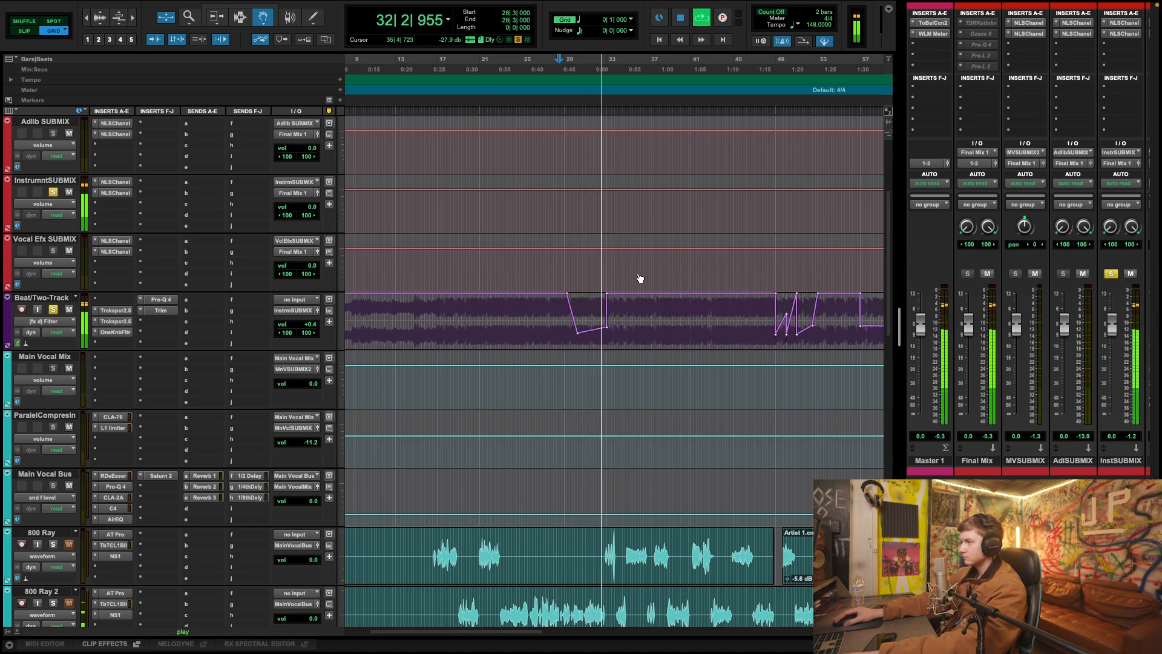
pyautogui.press('space')
# Delete the trial Filter automation dip between bars 29 and 33 on the Beat/Two-Track track.
pyautogui.press('F7')
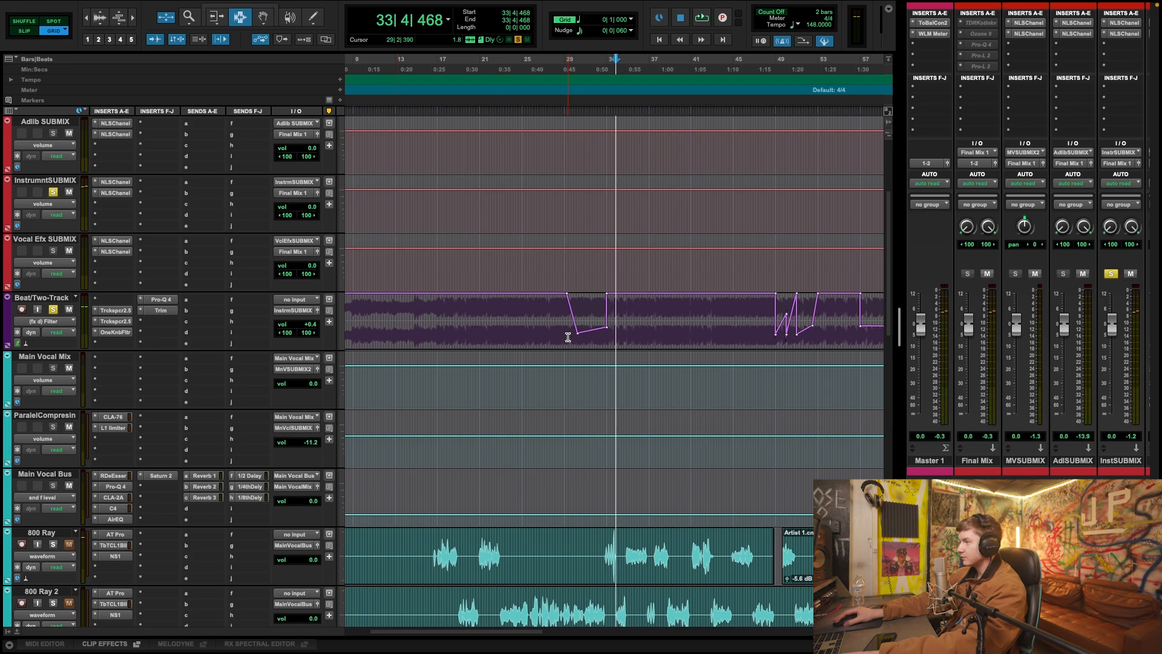
pyautogui.moveTo(563, 333); pyautogui.dragTo(586, 330)
pyautogui.press('Delete')
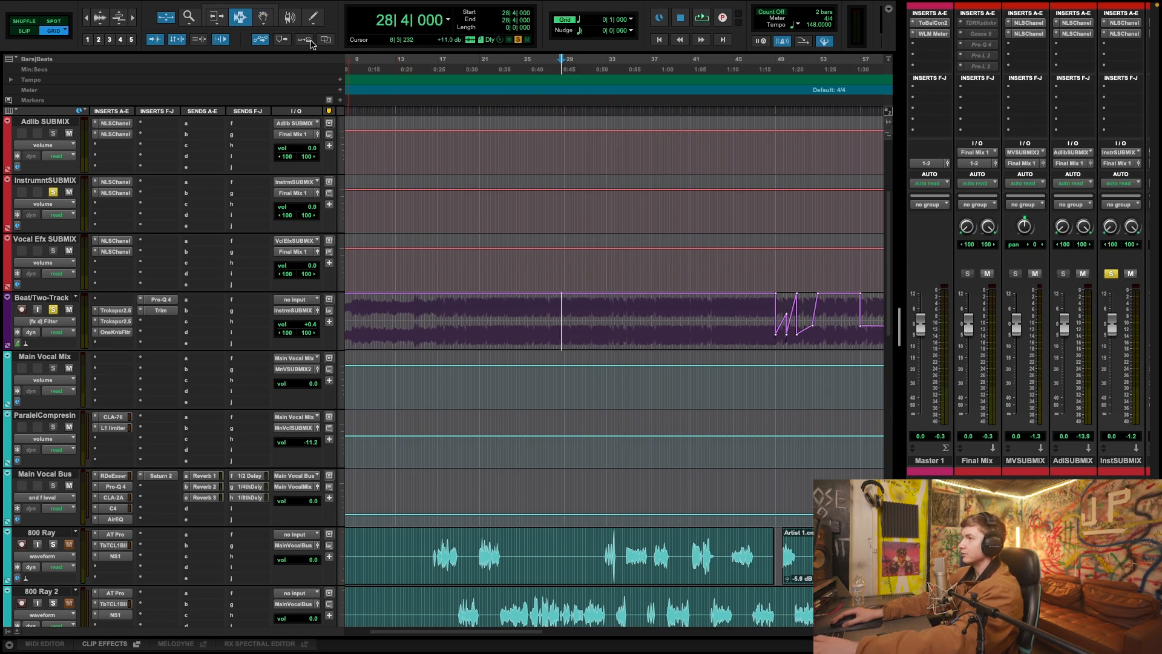
pyautogui.press('F8')
# Examine the dynamic high-frequency band in the Beat/Two-Track track's Pro-Q 4, and look at its OneKnob Filter again.
pyautogui.click(150, 301)
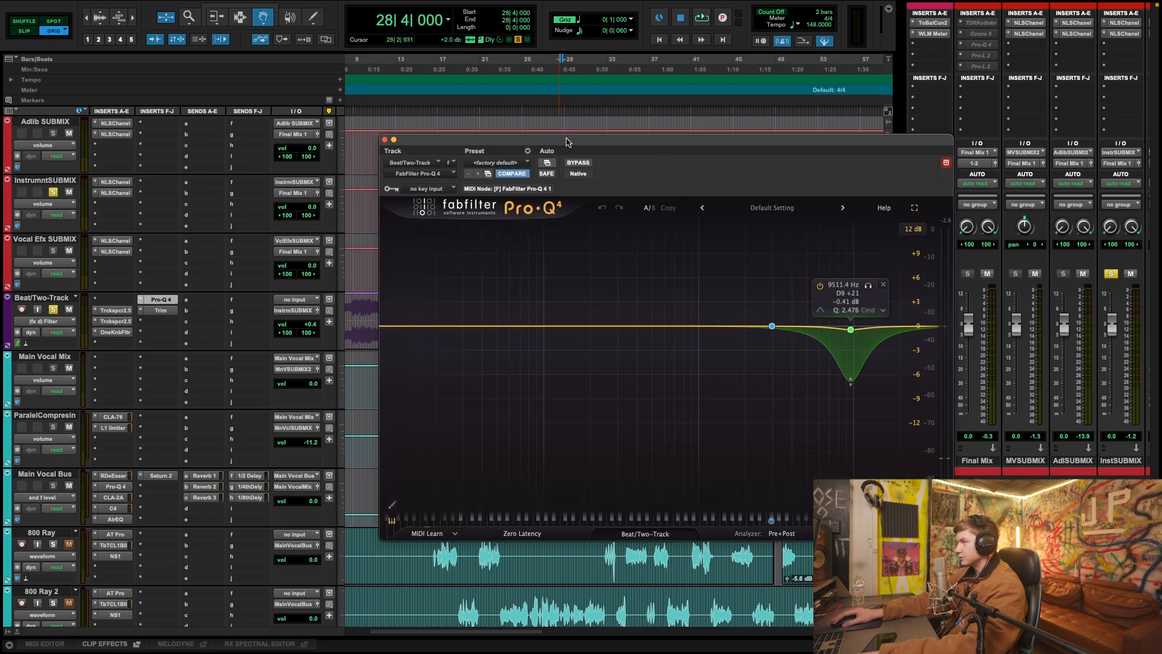
pyautogui.moveTo(563, 138); pyautogui.dragTo(448, 135)
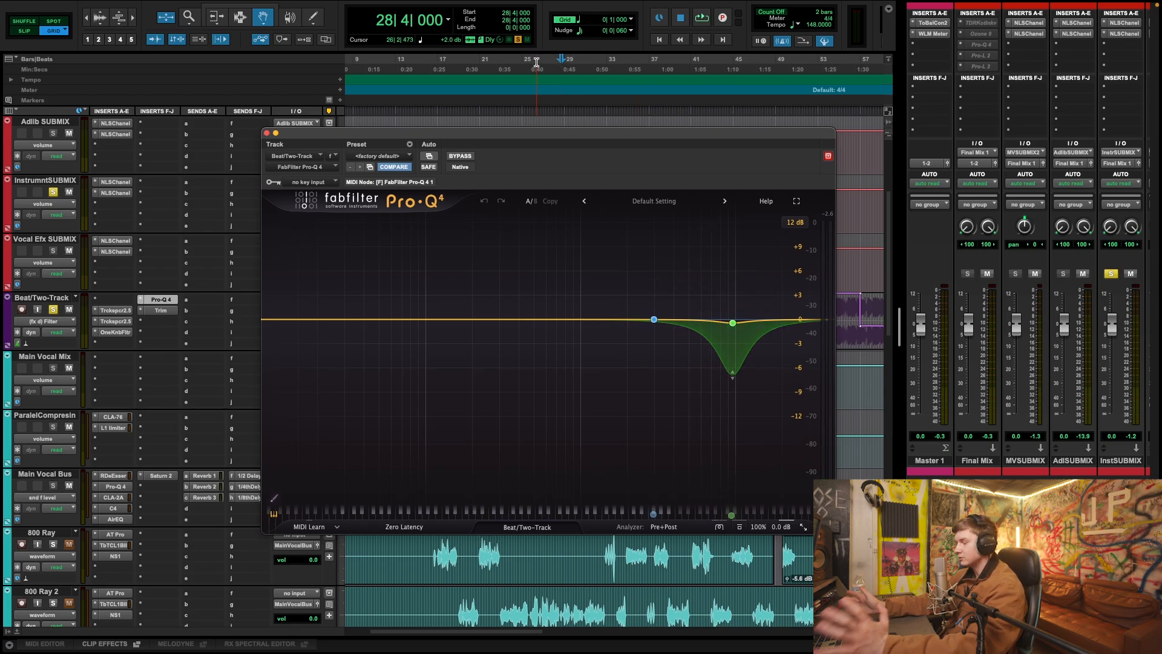
pyautogui.moveTo(725, 325)
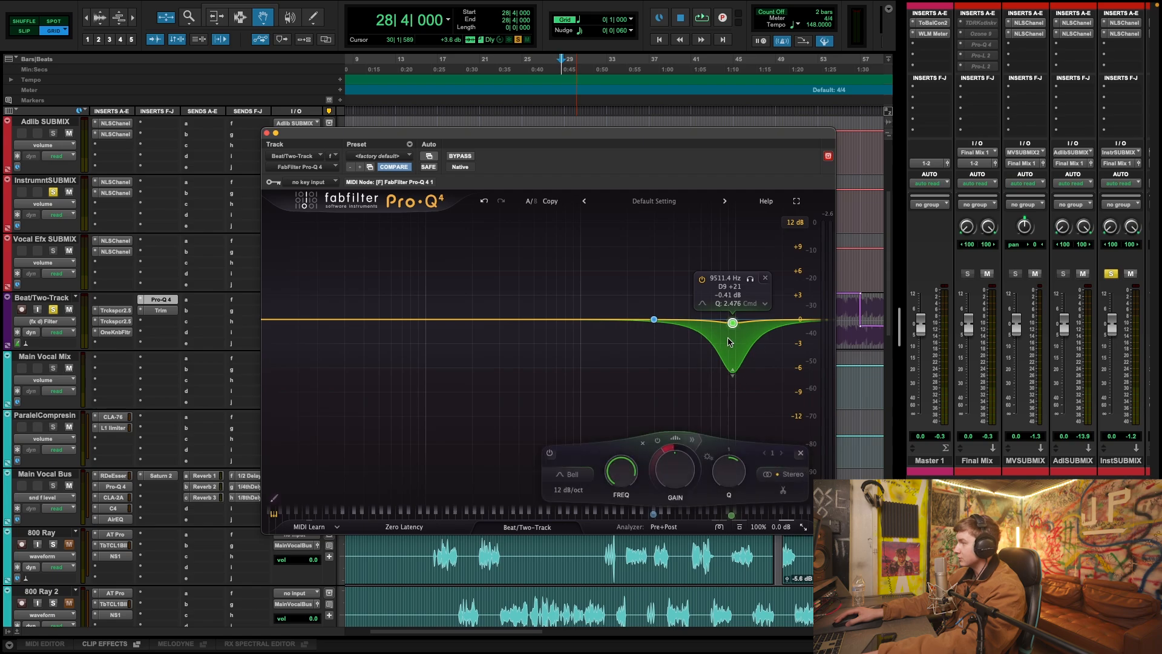
pyautogui.click(266, 132)
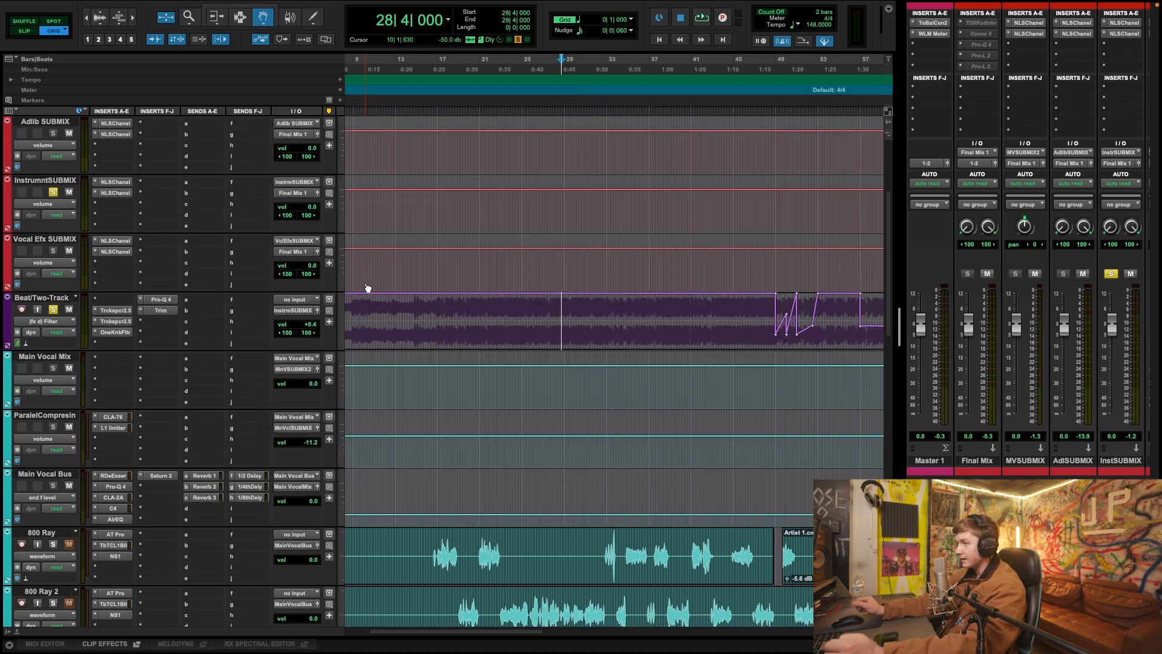
pyautogui.click(115, 333)
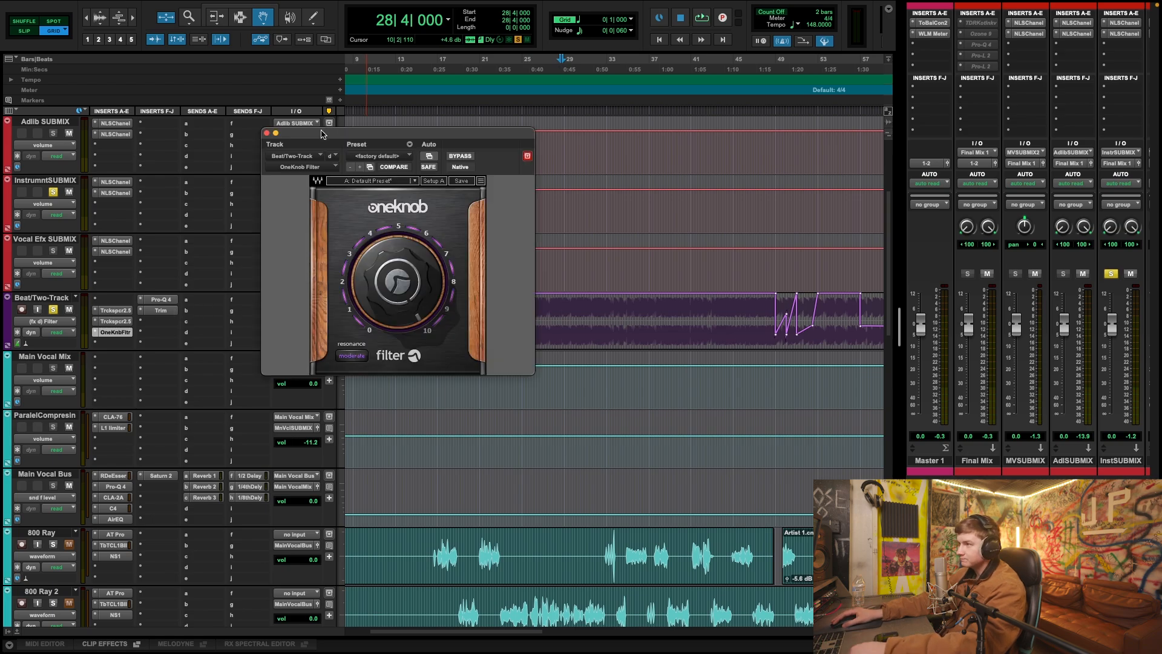
pyautogui.click(268, 132)
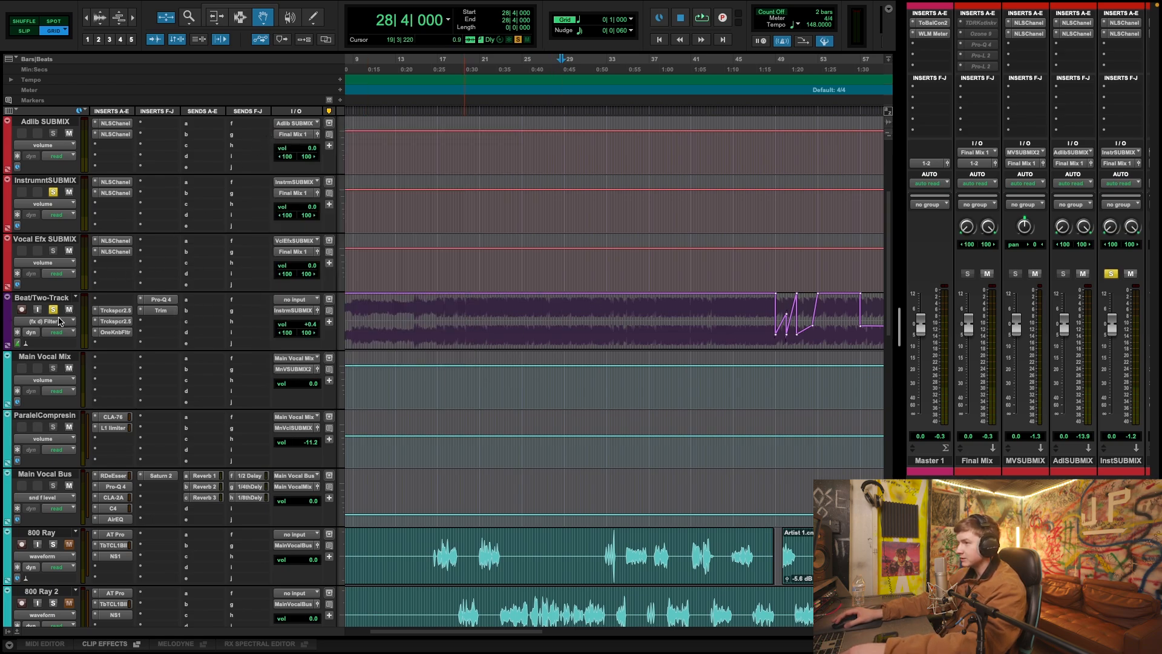
# Solo the 800 Ray and 800 Ray 2 vocals and make the AT Pro, TbTCL1B and NS1 inserts on 800 Ray 2 inactive.
pyautogui.scroll(-3, 45, 339)
pyautogui.click(53, 427)
pyautogui.keyDown('ctrl'); pyautogui.keyDown('super'); pyautogui.click(115, 417); pyautogui.keyUp('super'); pyautogui.keyUp('ctrl')
pyautogui.rightClick(99, 424)
pyautogui.click(131, 442)
pyautogui.rightClick(99, 435)
pyautogui.click(130, 452)
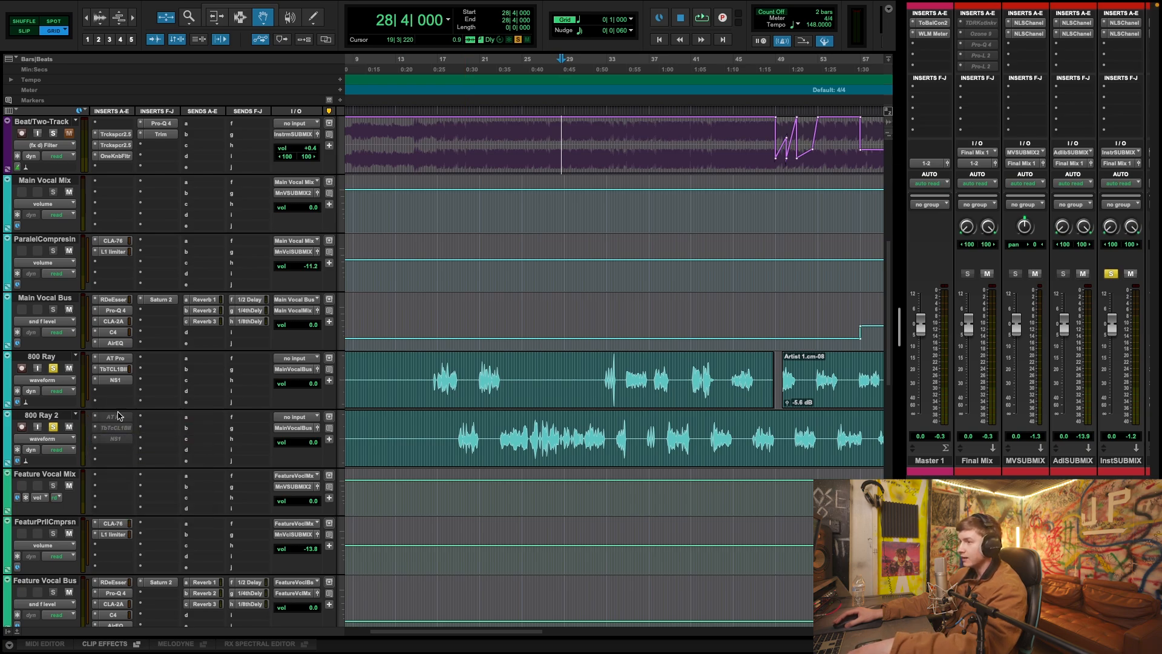
# Make the NS1, TbTCL1B and AT Pro inserts on the 800 Ray track inactive.
pyautogui.rightClick(116, 381)
pyautogui.click(127, 390)
pyautogui.rightClick(116, 369)
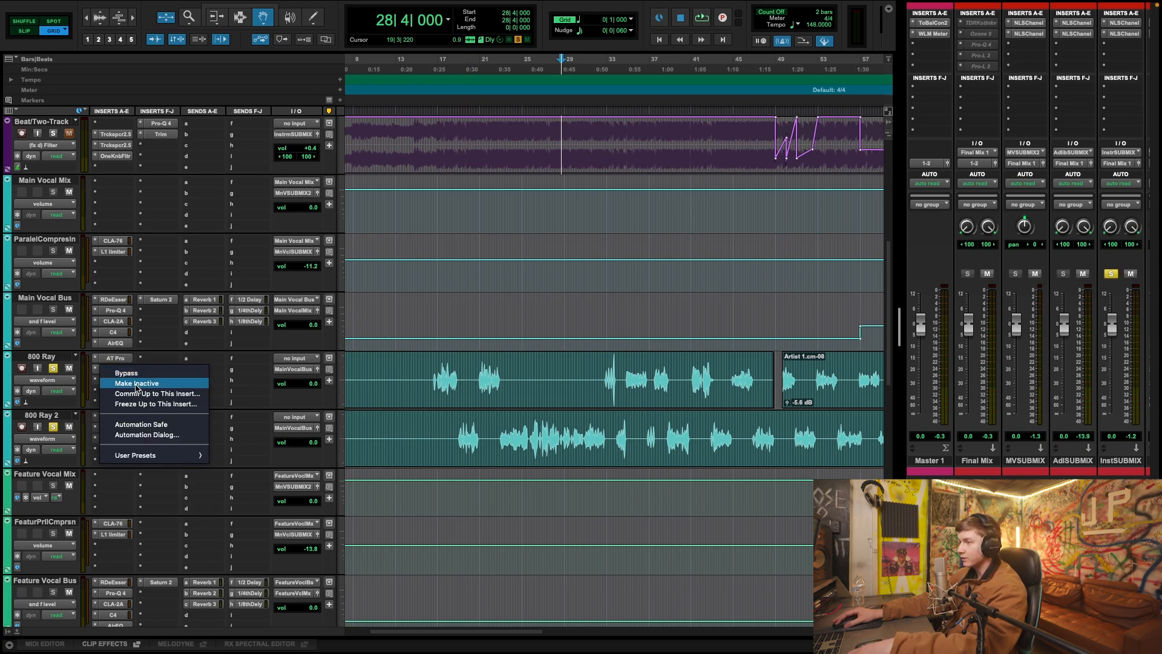
pyautogui.click(128, 377)
pyautogui.rightClick(122, 358)
pyautogui.click(129, 372)
# Make the AirEQ, C4, CLA-2A, Pro-Q 4, RDeEsser and Saturn 2 inserts on the Main Vocal Bus inactive.
pyautogui.rightClick(124, 342)
pyautogui.click(128, 357)
pyautogui.rightClick(124, 330)
pyautogui.click(130, 346)
pyautogui.rightClick(119, 312)
pyautogui.click(128, 325)
pyautogui.rightClick(120, 300)
pyautogui.click(134, 315)
pyautogui.rightClick(162, 301)
pyautogui.click(180, 315)
# Make all three reverb sends and all three delay sends on the Main Vocal Bus inactive.
pyautogui.rightClick(205, 328)
pyautogui.click(211, 351)
pyautogui.rightClick(206, 310)
pyautogui.click(212, 333)
pyautogui.rightClick(207, 299)
pyautogui.click(225, 327)
pyautogui.rightClick(248, 321)
pyautogui.click(267, 344)
pyautogui.rightClick(255, 310)
pyautogui.click(266, 332)
pyautogui.rightClick(254, 305)
pyautogui.click(266, 321)
# Play the vocals from bar 16 and make the CLA-76 and L1 limiter inserts on the ParalelCompresin track inactive.
pyautogui.click(442, 61)
pyautogui.press('space')
pyautogui.scroll(-2, 173, 285)
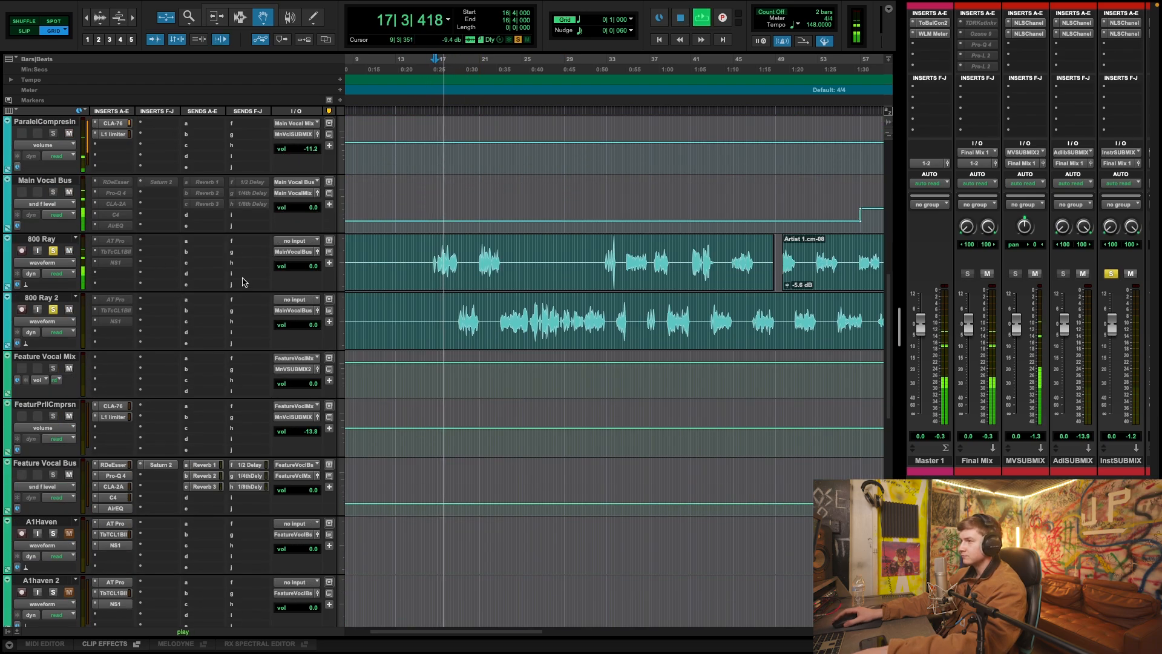
pyautogui.scroll(3, 242, 283)
pyautogui.rightClick(109, 299)
pyautogui.click(113, 312)
pyautogui.rightClick(112, 312)
pyautogui.click(115, 322)
# Make the AT Pro inserts on 800 Ray and 800 Ray 2 active again and show Auto-Tune Pro on 800 Ray.
pyautogui.scroll(-1, 669, 422)
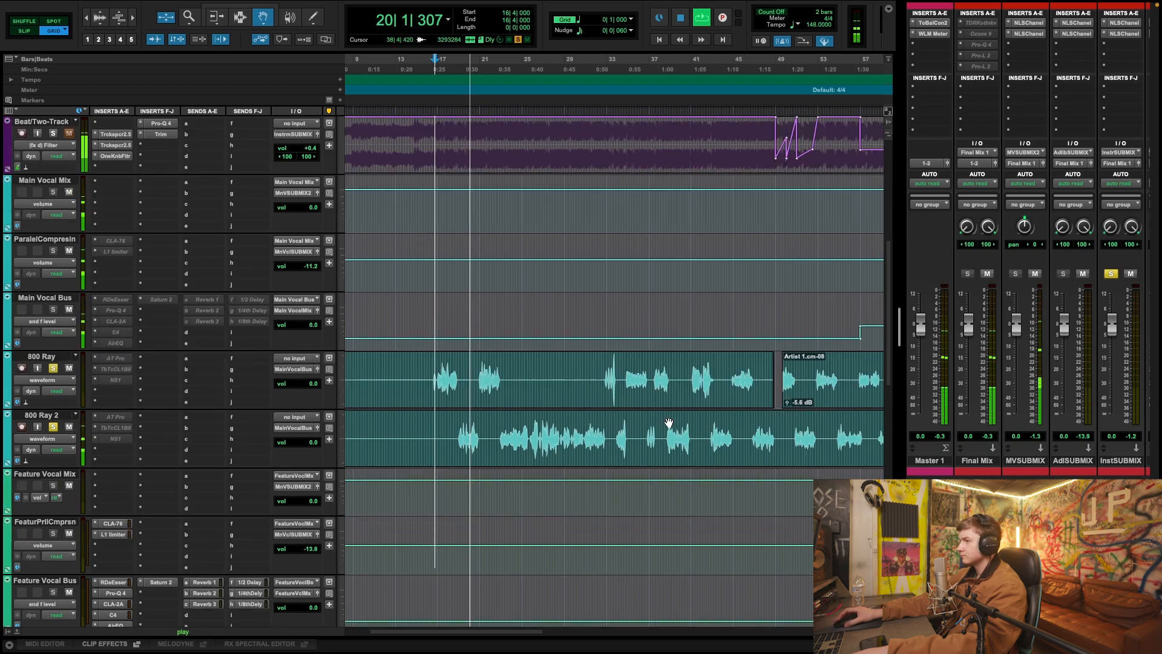
pyautogui.rightClick(115, 357)
pyautogui.click(118, 368)
pyautogui.rightClick(123, 420)
pyautogui.click(125, 431)
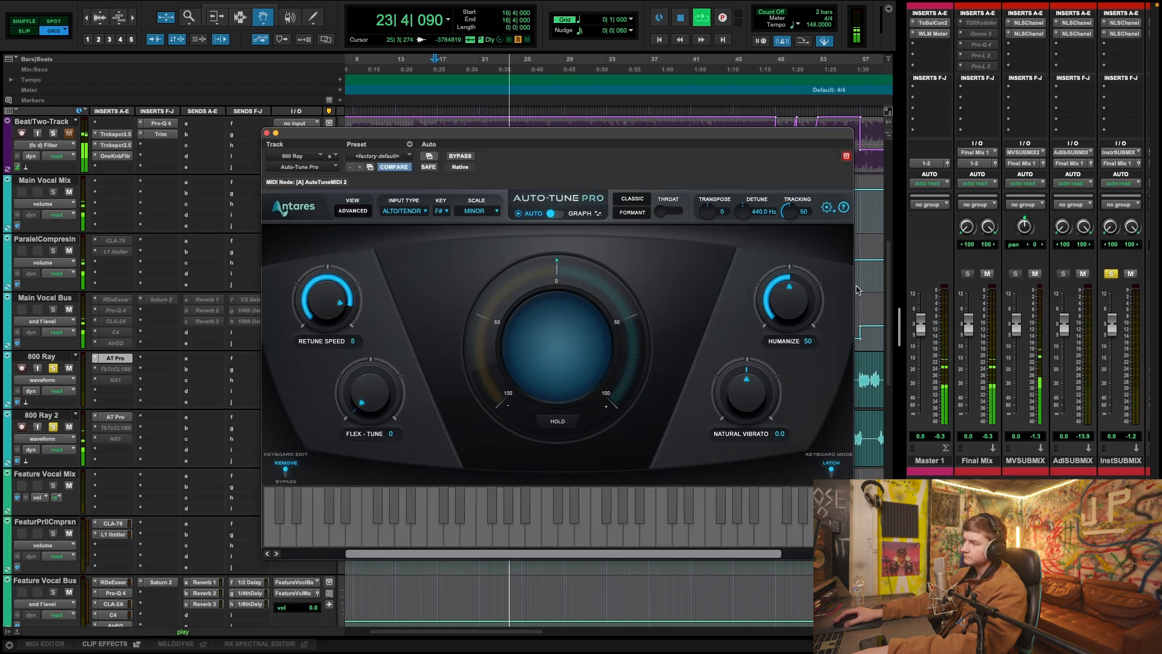
# Reactivate the Tube-Tech CL 1B compressor on 800 Ray and 800 Ray 2, showing its settings, and stop playback.
pyautogui.rightClick(109, 369)
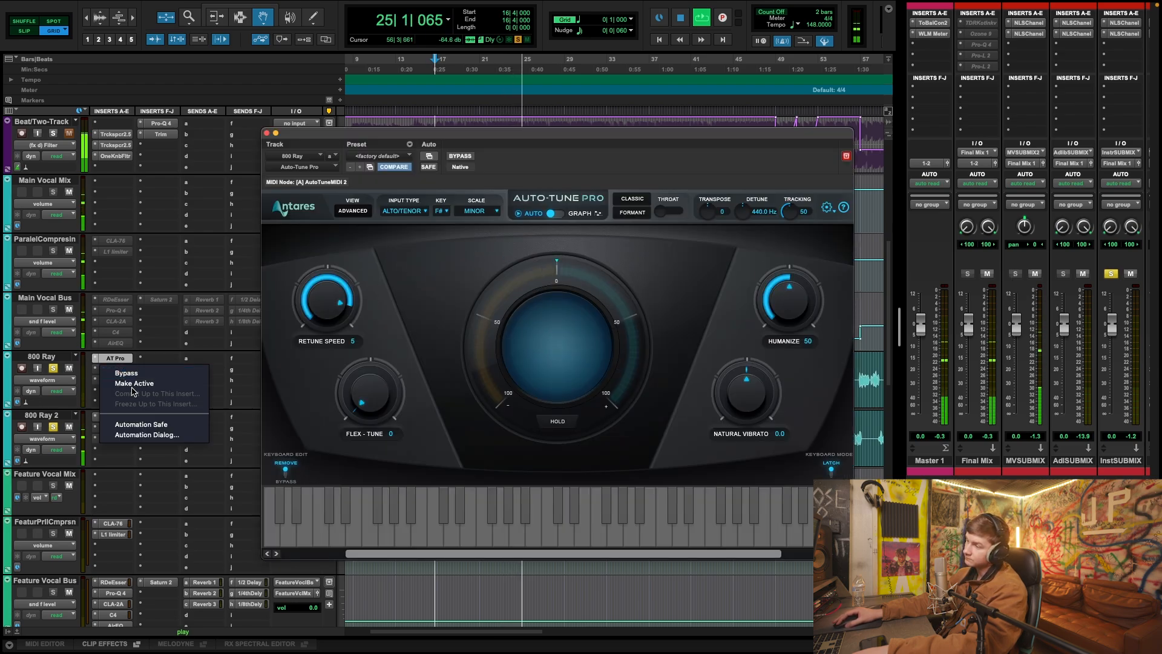
pyautogui.click(123, 376)
pyautogui.click(115, 368)
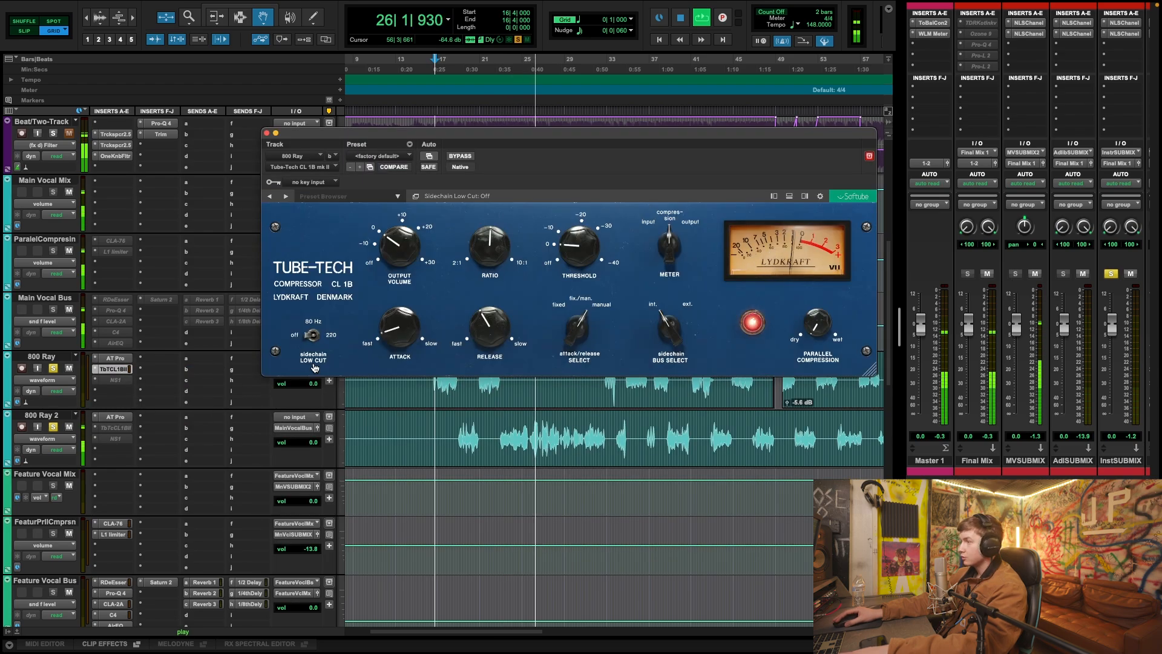
pyautogui.press('space')
pyautogui.rightClick(103, 426)
pyautogui.click(120, 441)
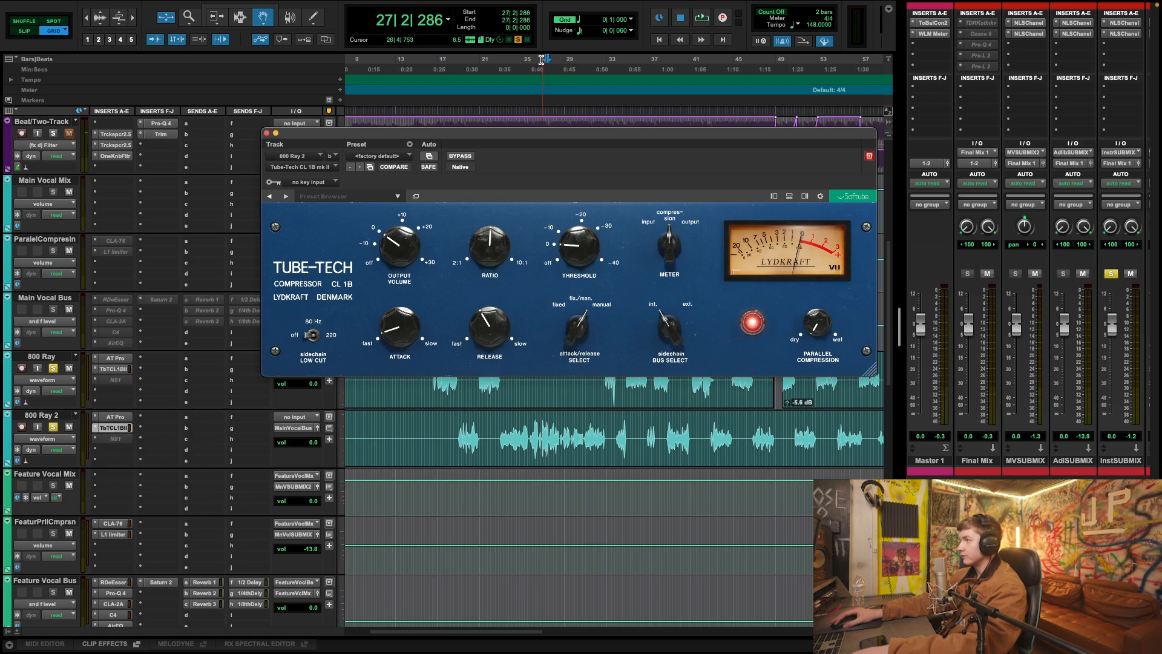
# Audition the compressed vocals from bar 23 and reactivate the RDeEsser on the Main Vocal Bus.
pyautogui.click(510, 63)
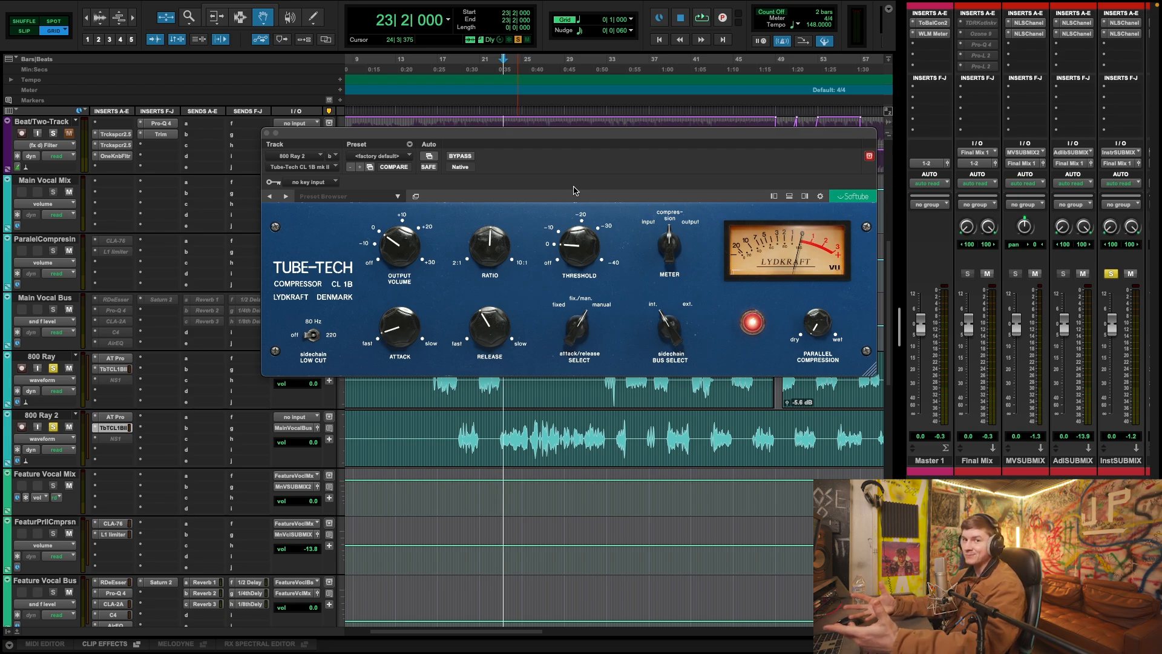
pyautogui.press('space')
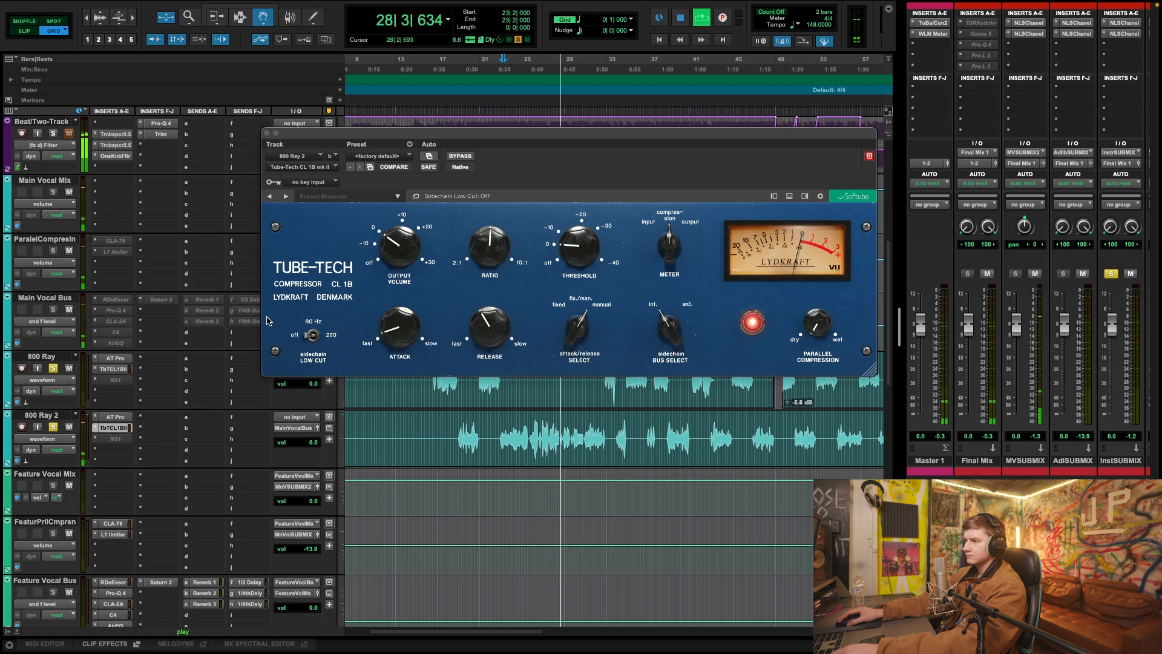
pyautogui.rightClick(118, 301)
pyautogui.click(124, 312)
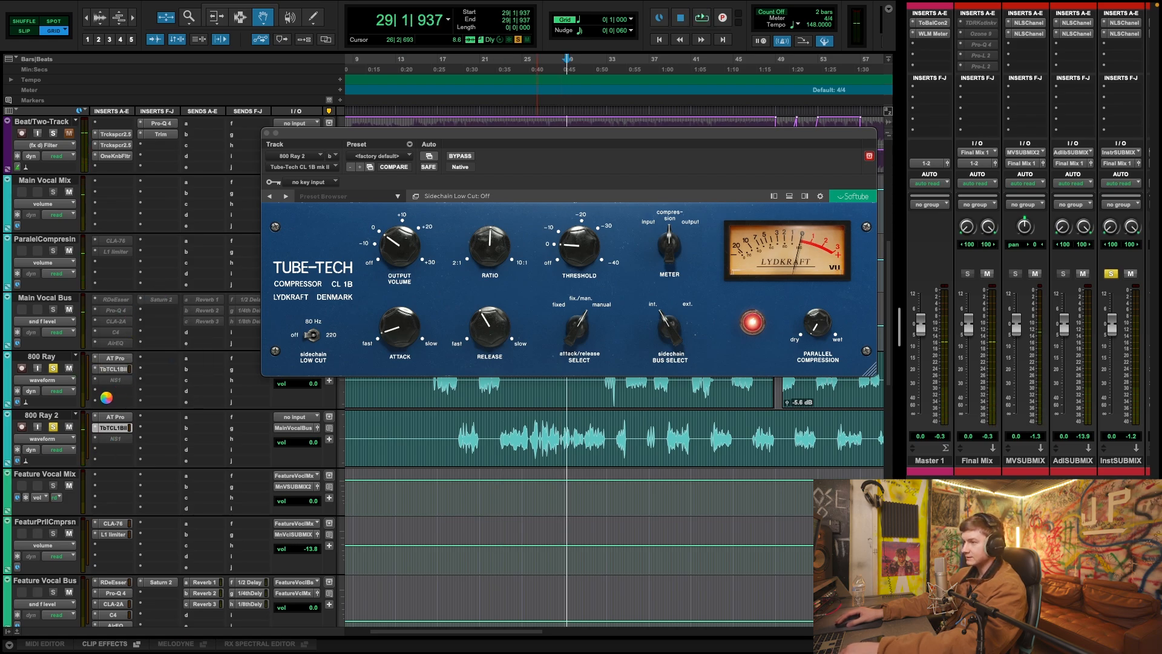
# Reactivate the NS1 noise suppressor on 800 Ray and 800 Ray 2 and check its settings on 800 Ray 2.
pyautogui.rightClick(122, 385)
pyautogui.click(123, 400)
pyautogui.rightClick(116, 441)
pyautogui.click(115, 457)
pyautogui.click(119, 443)
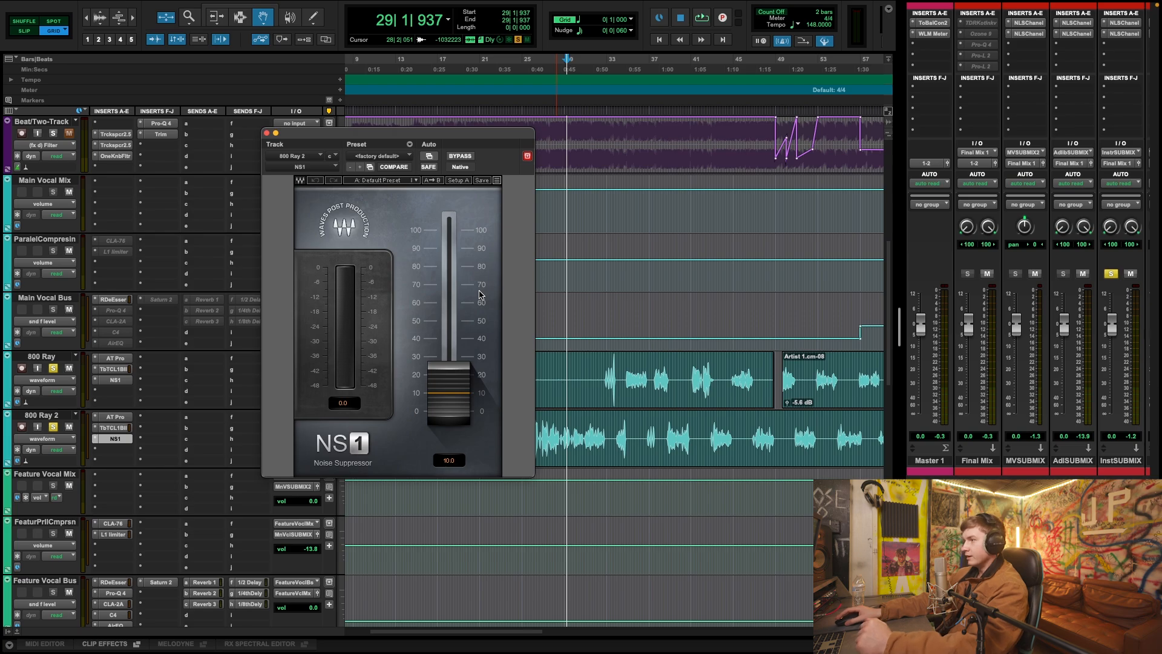
pyautogui.press('super+w')
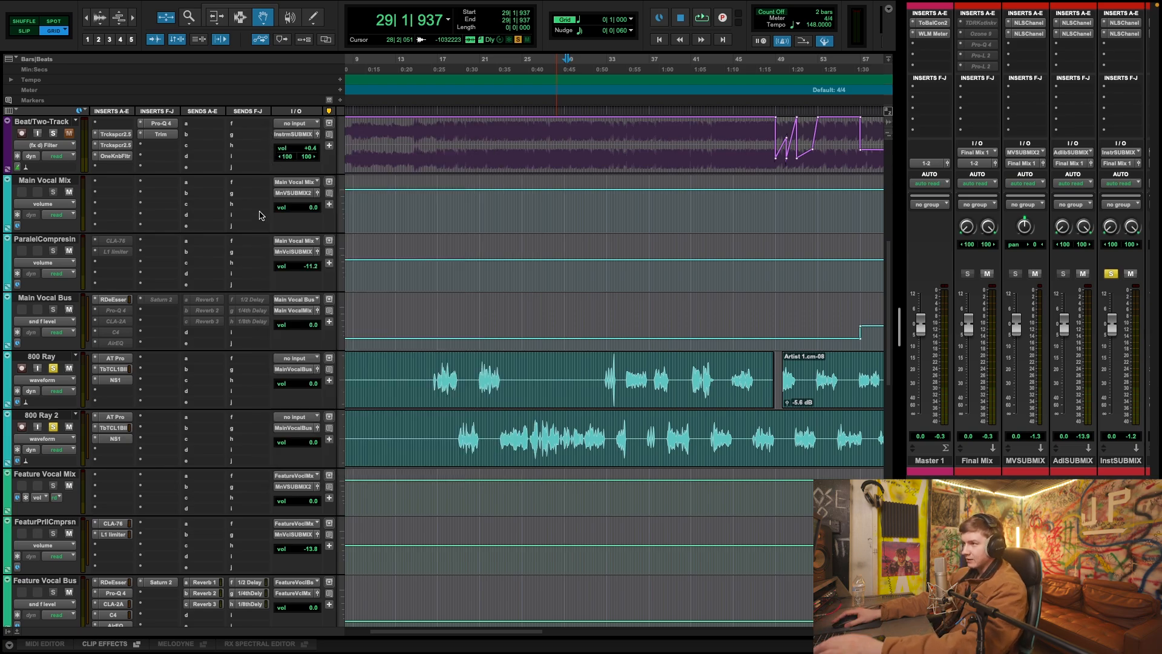
# Examine the Main Vocal Bus RDeEsser's settings while playing the vocals from bar 17.
pyautogui.click(115, 300)
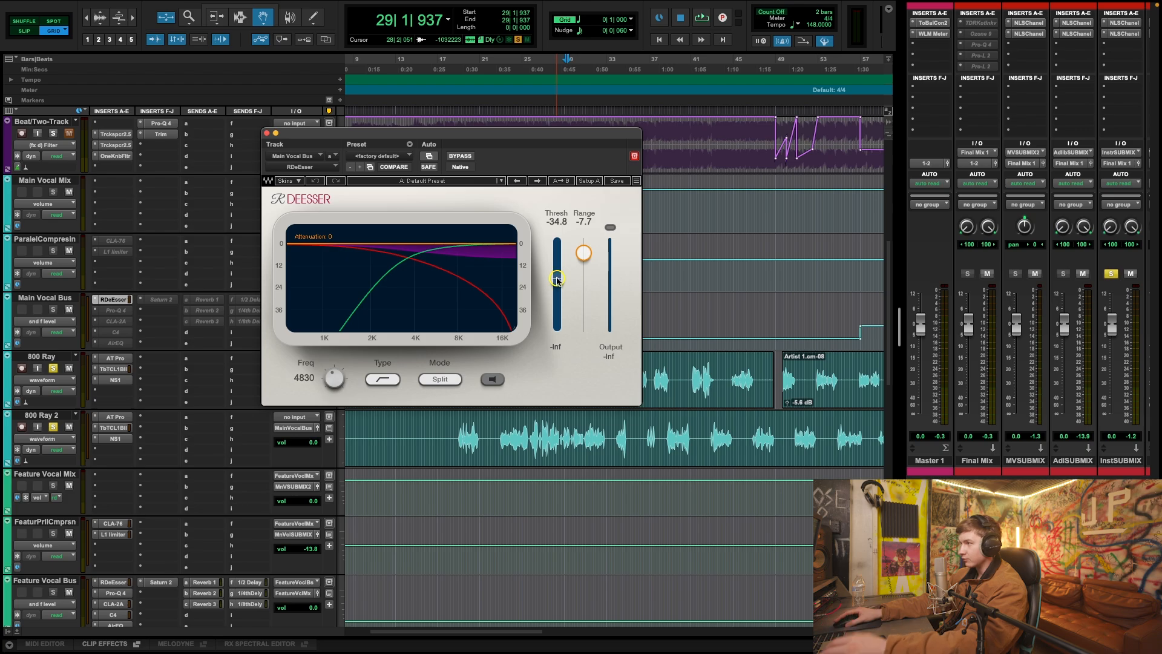
pyautogui.click(448, 124)
pyautogui.press('space')
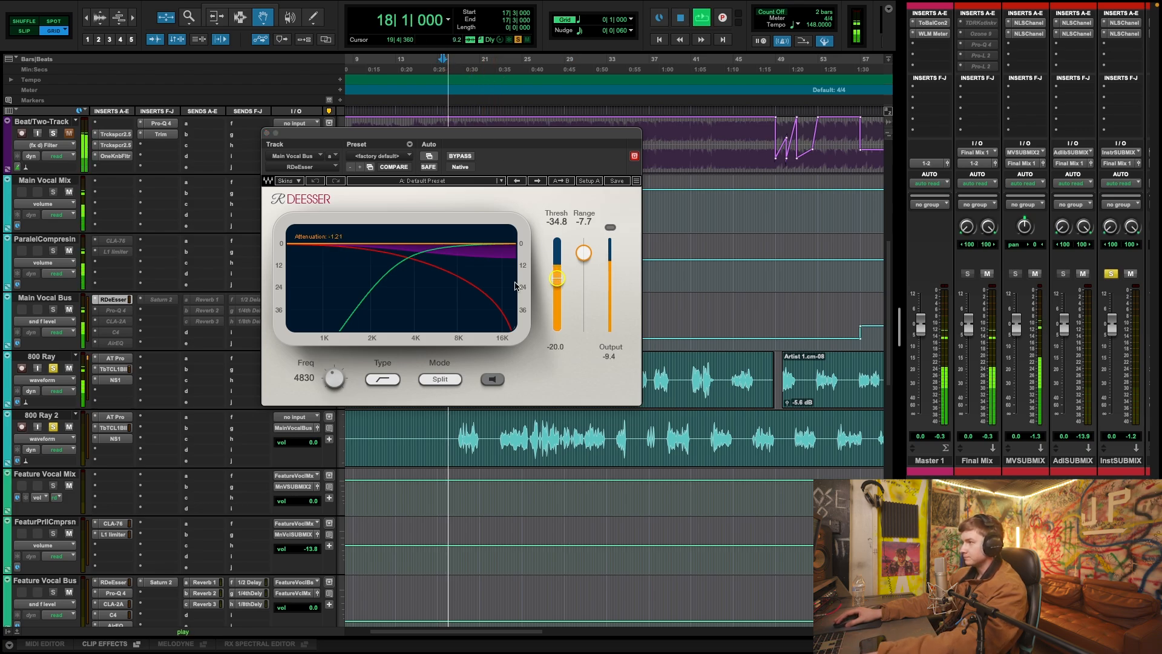
pyautogui.press('space')
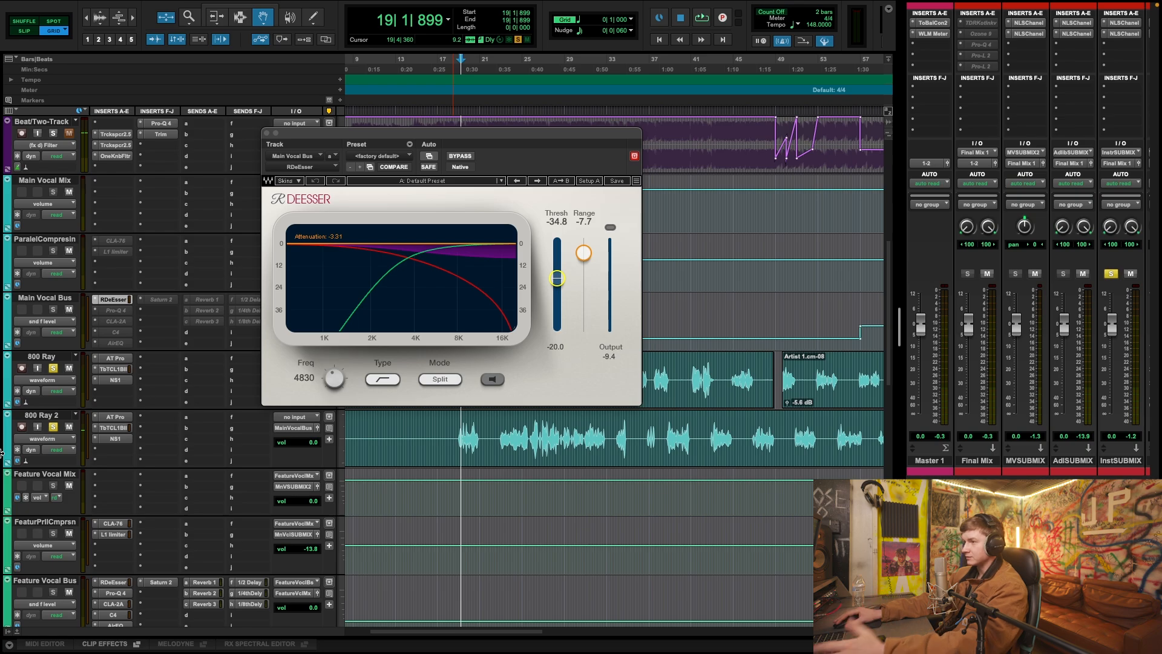
# Reactivate and open Pro-Q 4 on the Main Vocal Bus, select its 257.71 Hz bell band and start playback.
pyautogui.rightClick(124, 322)
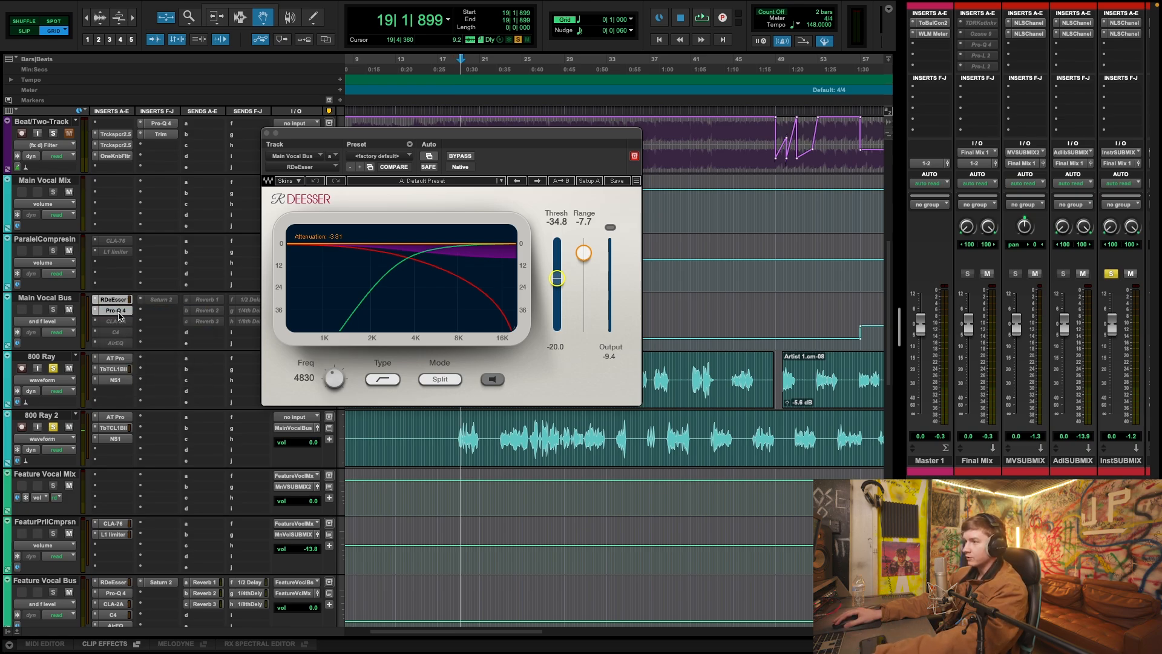
pyautogui.click(117, 310)
pyautogui.moveTo(493, 319); pyautogui.dragTo(492, 324)
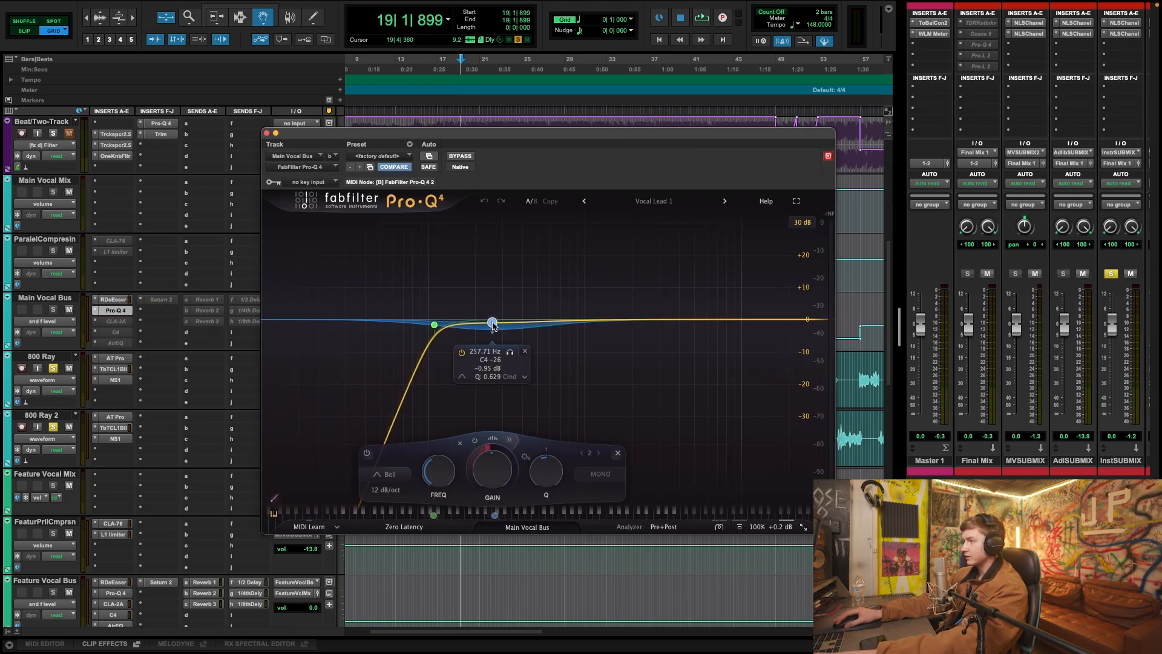
pyautogui.press('space')
# Set the Main Vocal Bus Pro-Q 4's low-cut band to 30 dB/oct, 107.87 Hz and Q 0.765, then close the equalizer.
pyautogui.moveTo(433, 325)
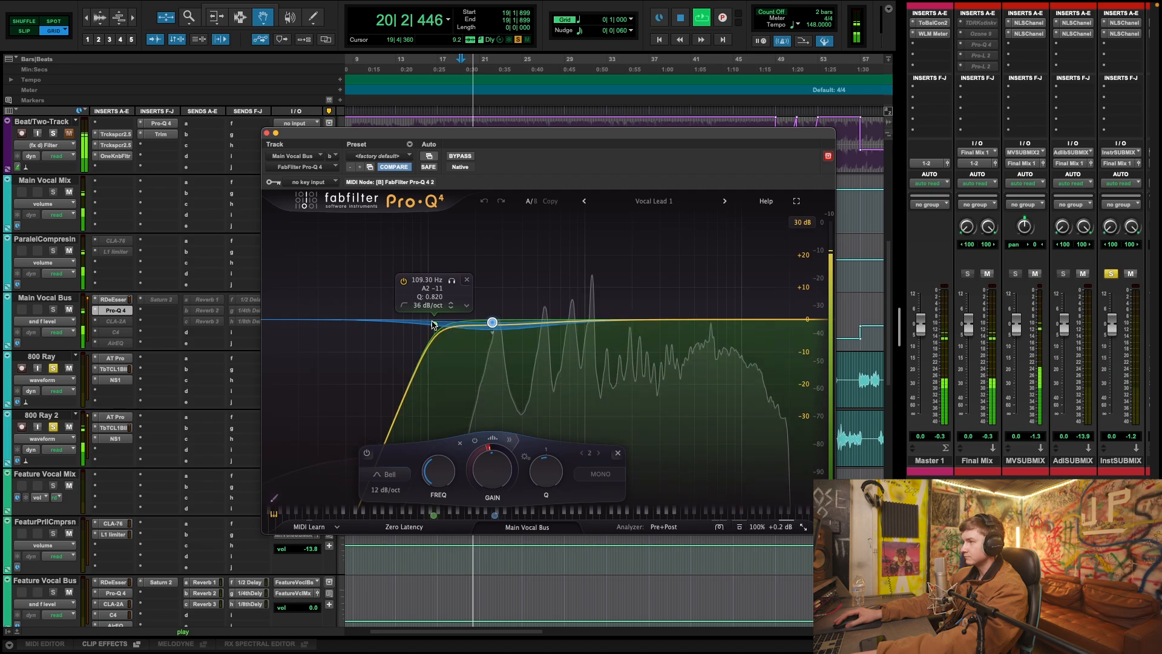
pyautogui.scroll(-1, 434, 327)
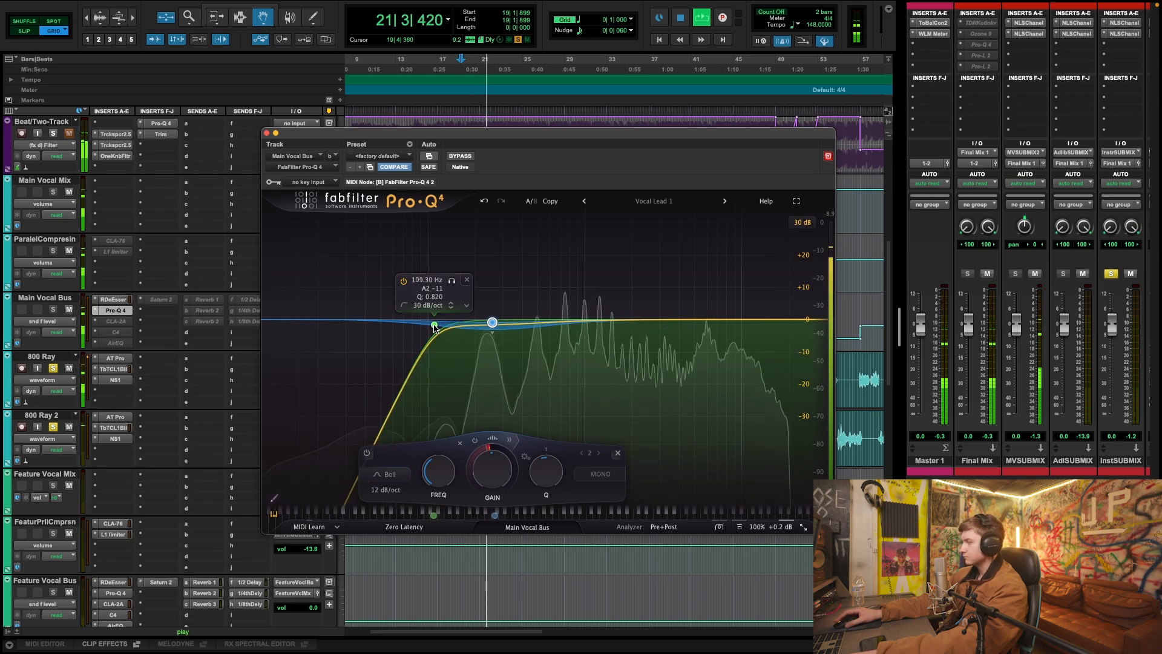
pyautogui.moveTo(493, 325)
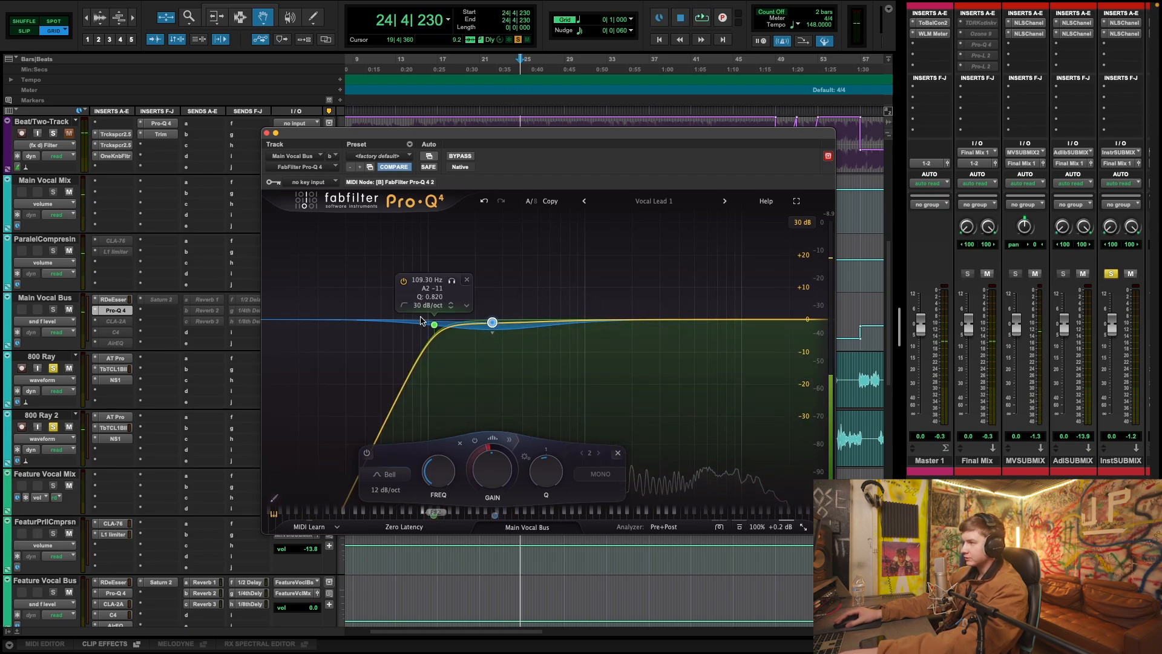
pyautogui.moveTo(434, 325); pyautogui.dragTo(431, 331)
pyautogui.click(492, 323)
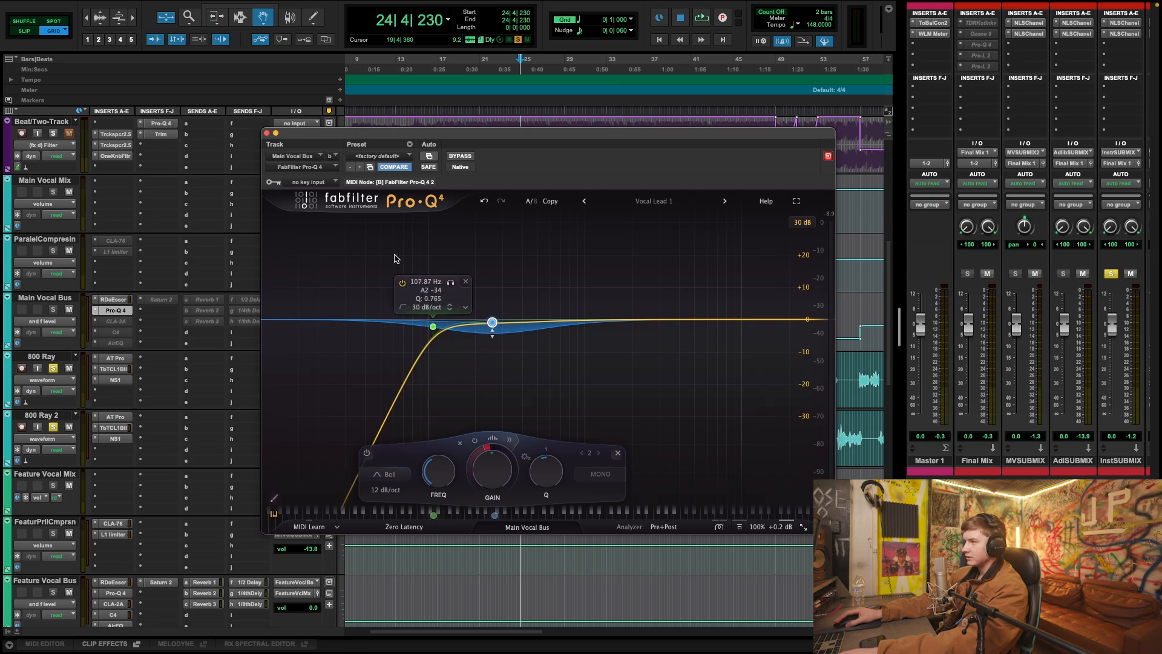
pyautogui.click(266, 133)
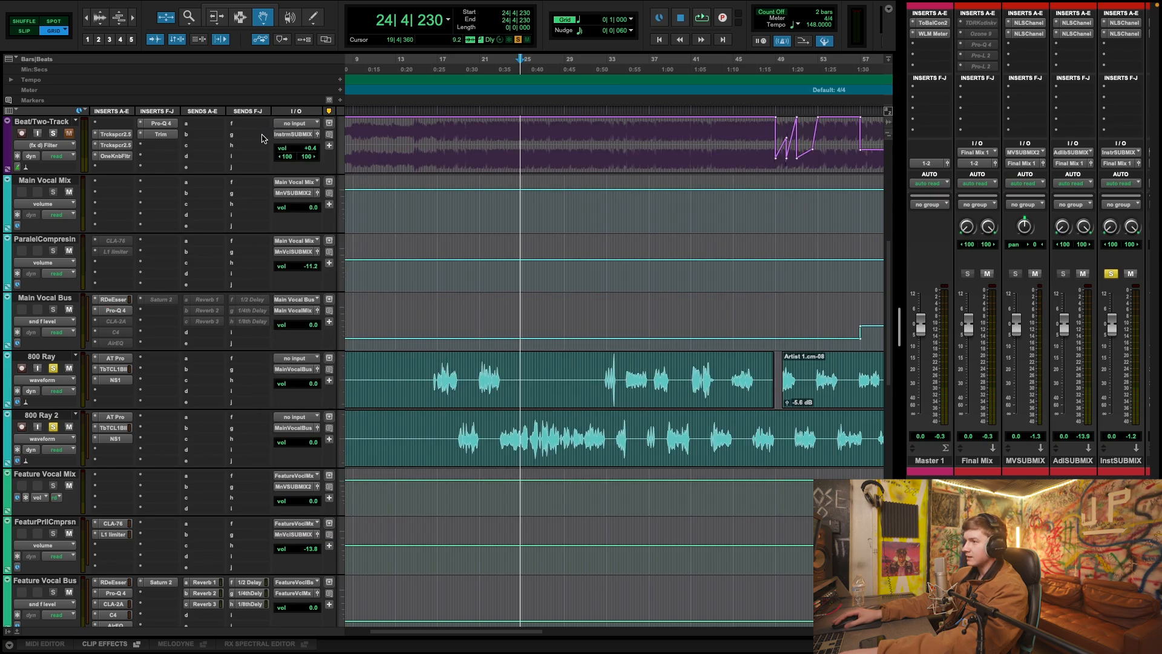
# Reactivate the CLA-2A compressor on the Main Vocal Bus and open its settings.
pyautogui.rightClick(113, 327)
pyautogui.click(115, 338)
pyautogui.click(114, 321)
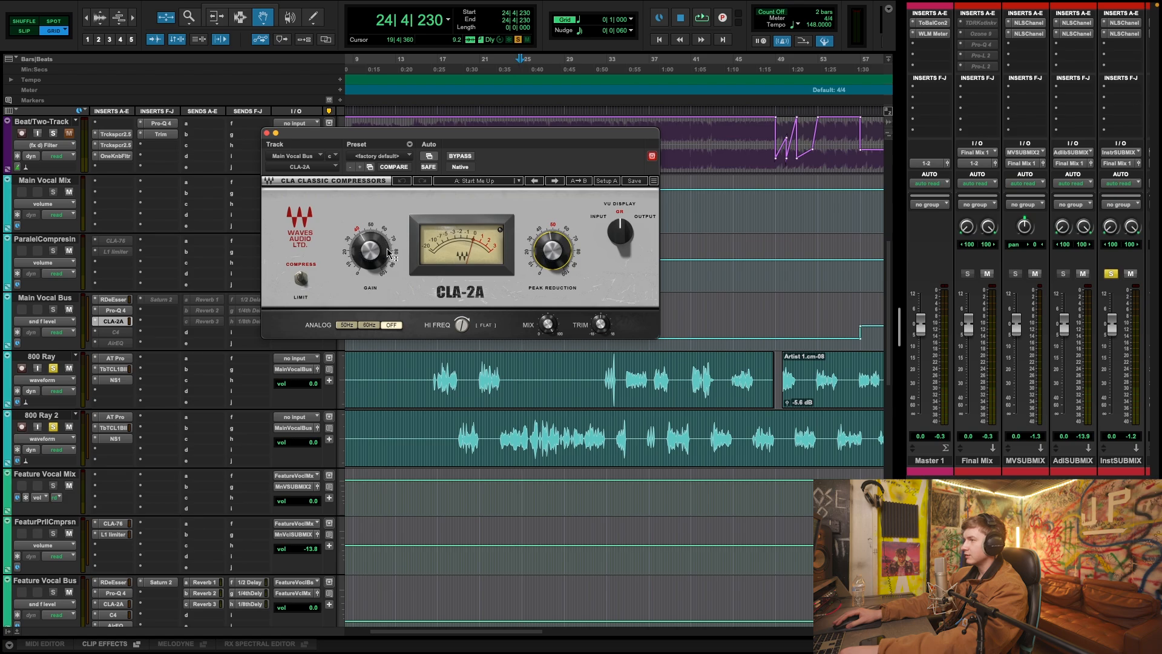
# Play the vocals from bar 16 beat 4 while checking the Main Vocal Bus CLA-2A's peak reduction.
pyautogui.click(493, 66)
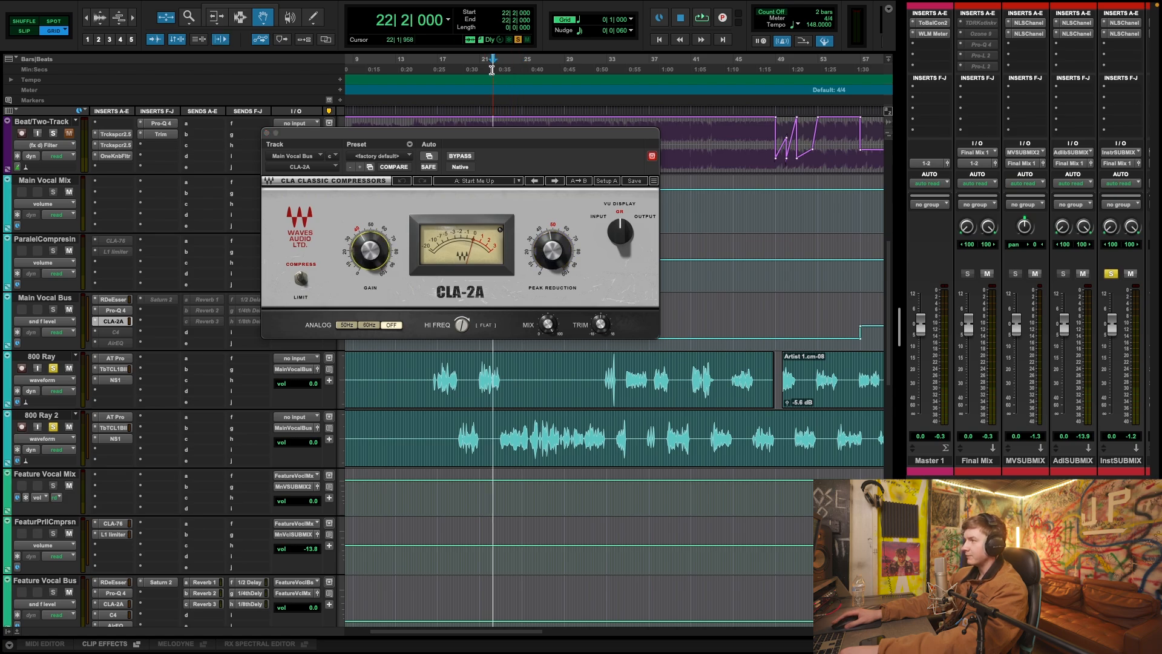
pyautogui.click(434, 64)
pyautogui.press('space')
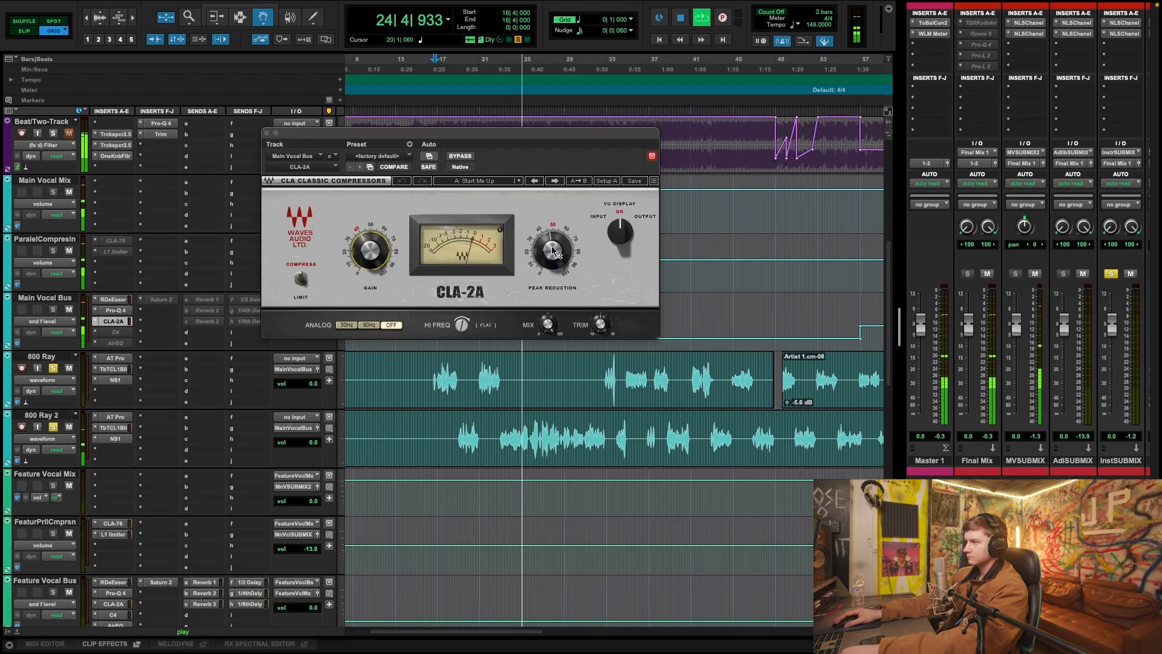
pyautogui.moveTo(551, 249)
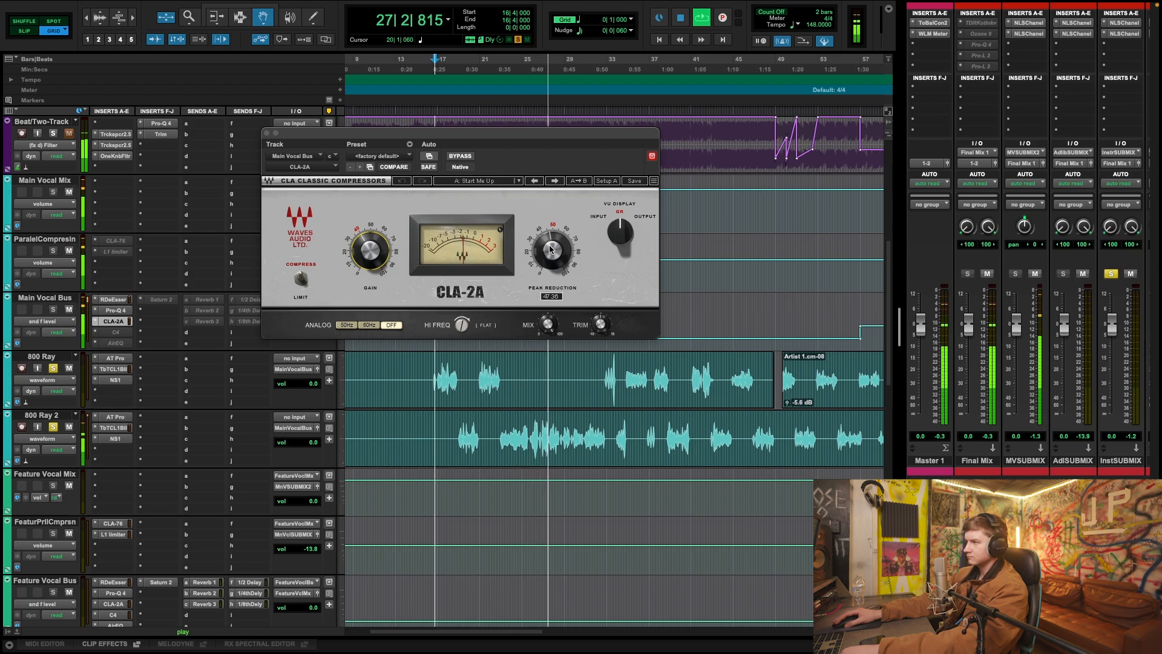
pyautogui.press('space')
# Reactivate the C4 multiband processor on the Main Vocal Bus, open its settings and place the playback start at bar 23 beat 3.
pyautogui.rightClick(119, 338)
pyautogui.click(120, 337)
pyautogui.click(119, 337)
pyautogui.click(498, 64)
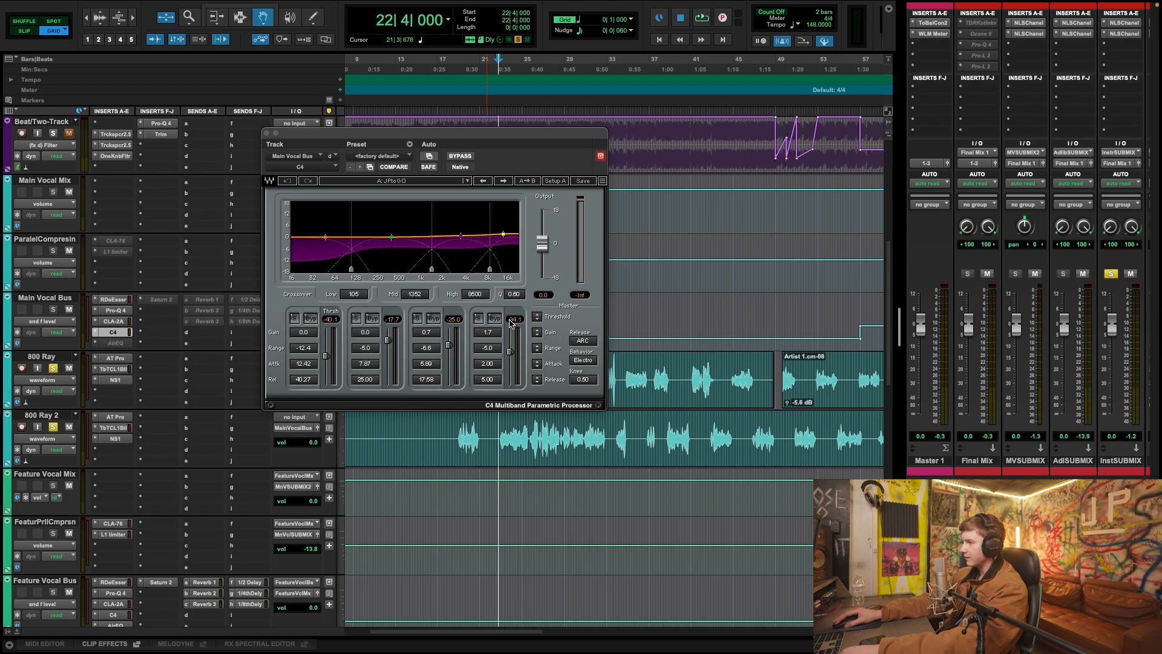
pyautogui.click(506, 68)
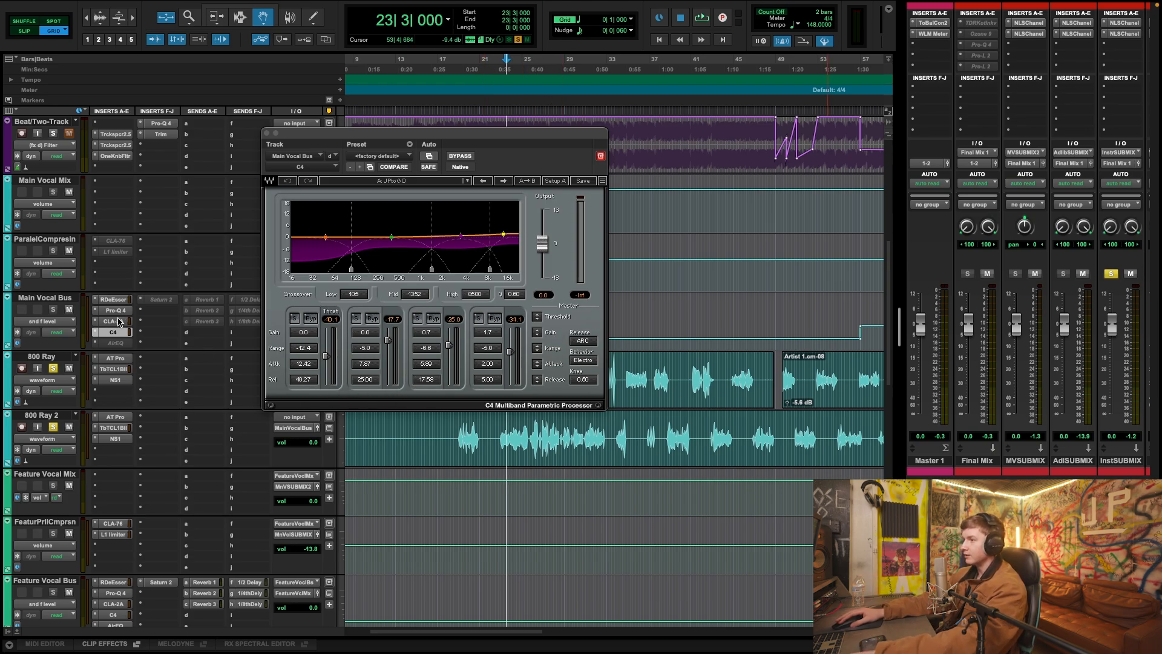
# Look back at the Main Vocal Bus CLA-2A and return to the C4 settings.
pyautogui.click(117, 321)
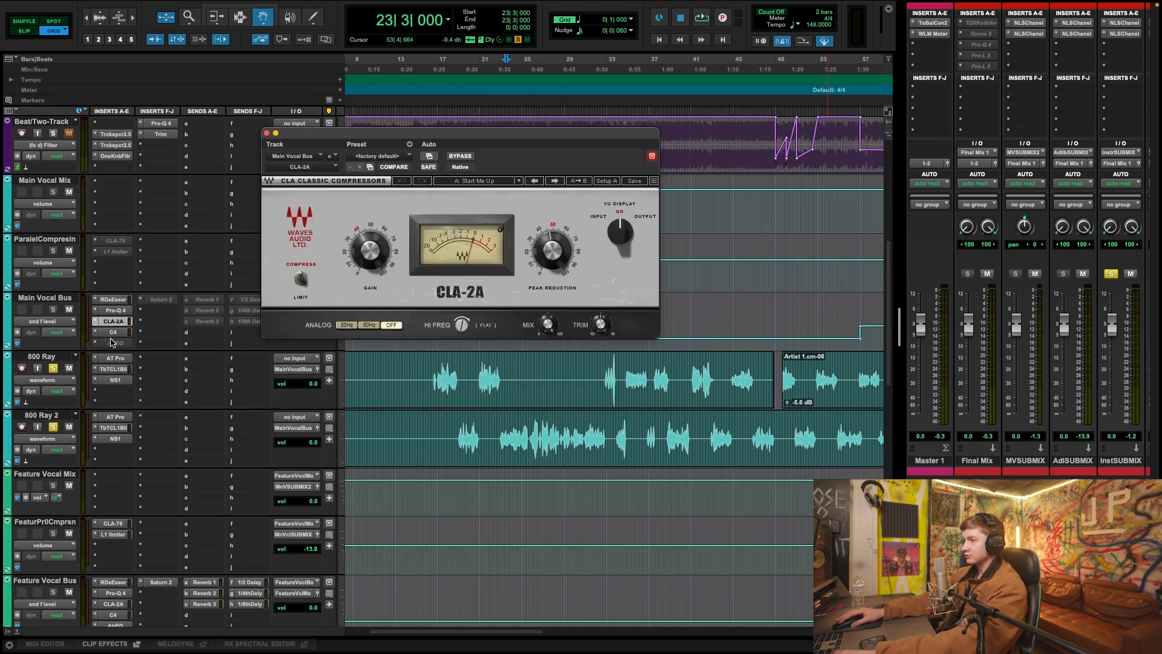
pyautogui.click(115, 428)
pyautogui.click(116, 333)
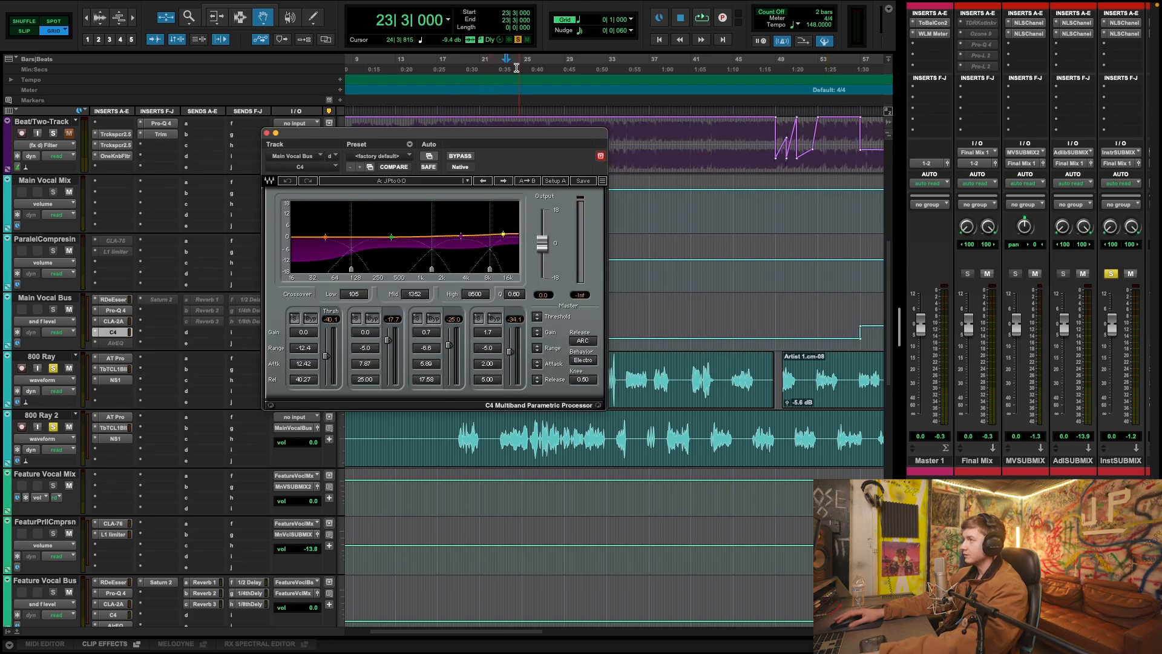
# Raise the thresholds of the C4's two highest bands to about -24 dB and -33 dB while playing the vocals.
pyautogui.press('space')
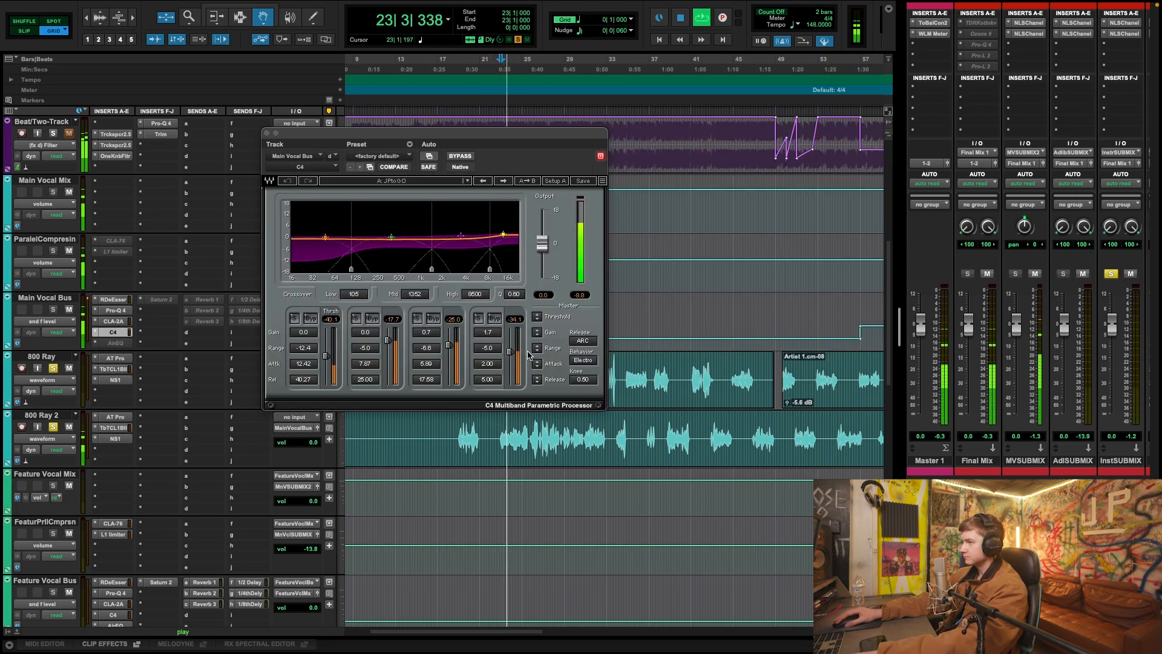
pyautogui.moveTo(510, 351); pyautogui.dragTo(449, 342)
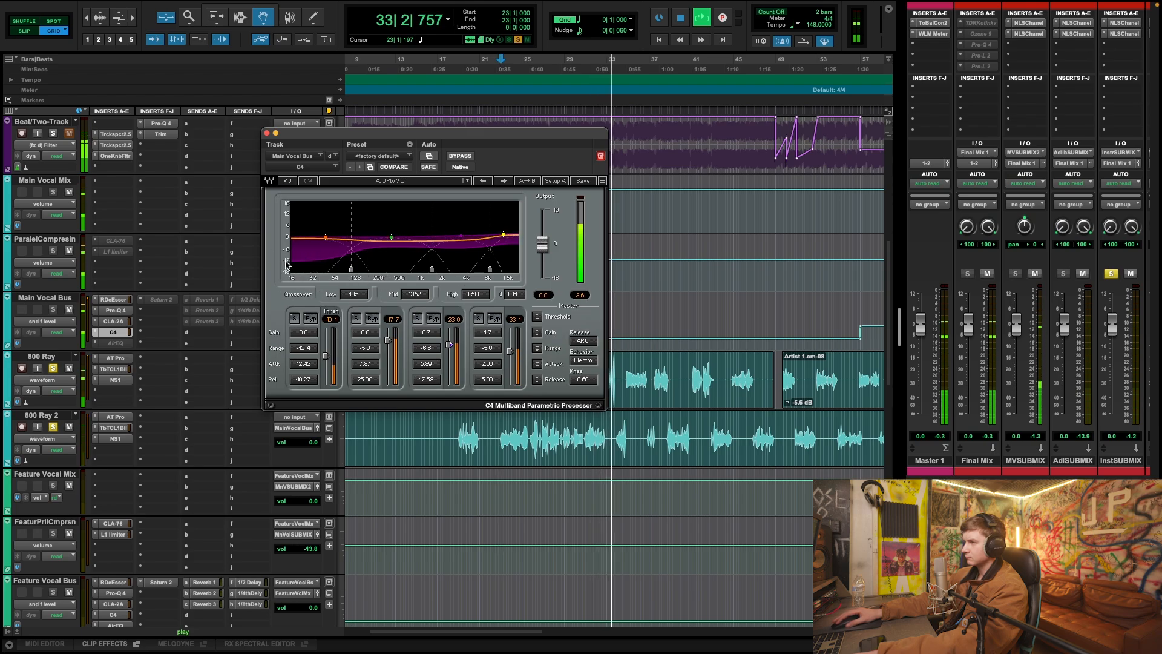
pyautogui.press('space')
# Reactivate and open AirEQ on the Main Vocal Bus, audition it during playback and keep its window pinned open.
pyautogui.click(111, 343)
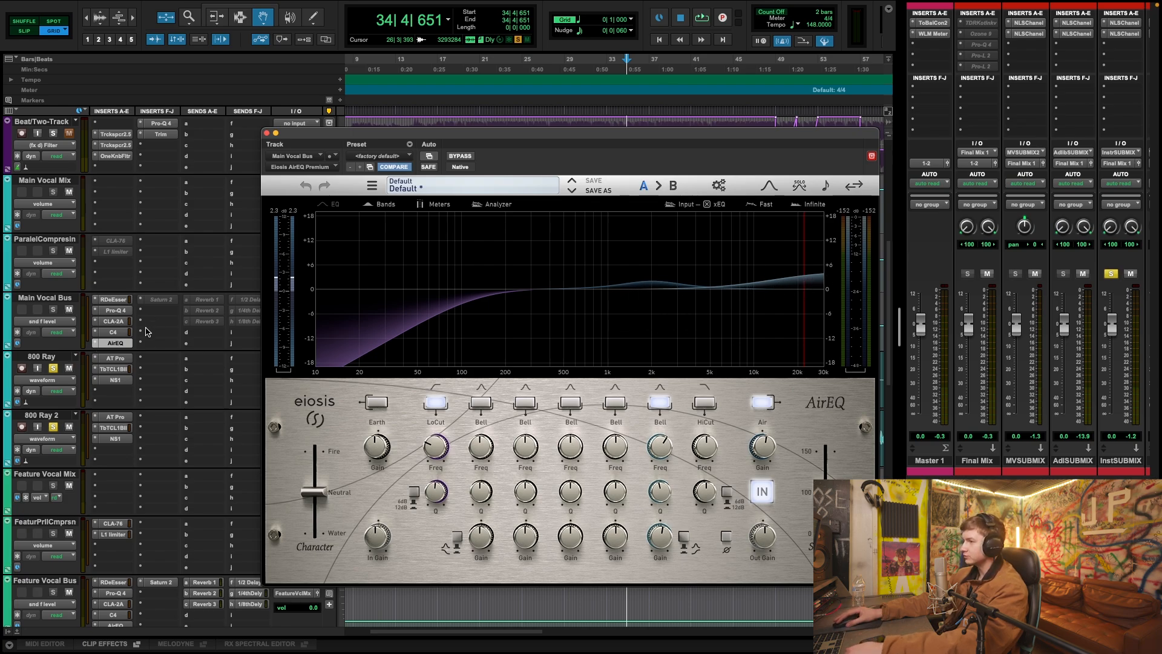
pyautogui.press('space')
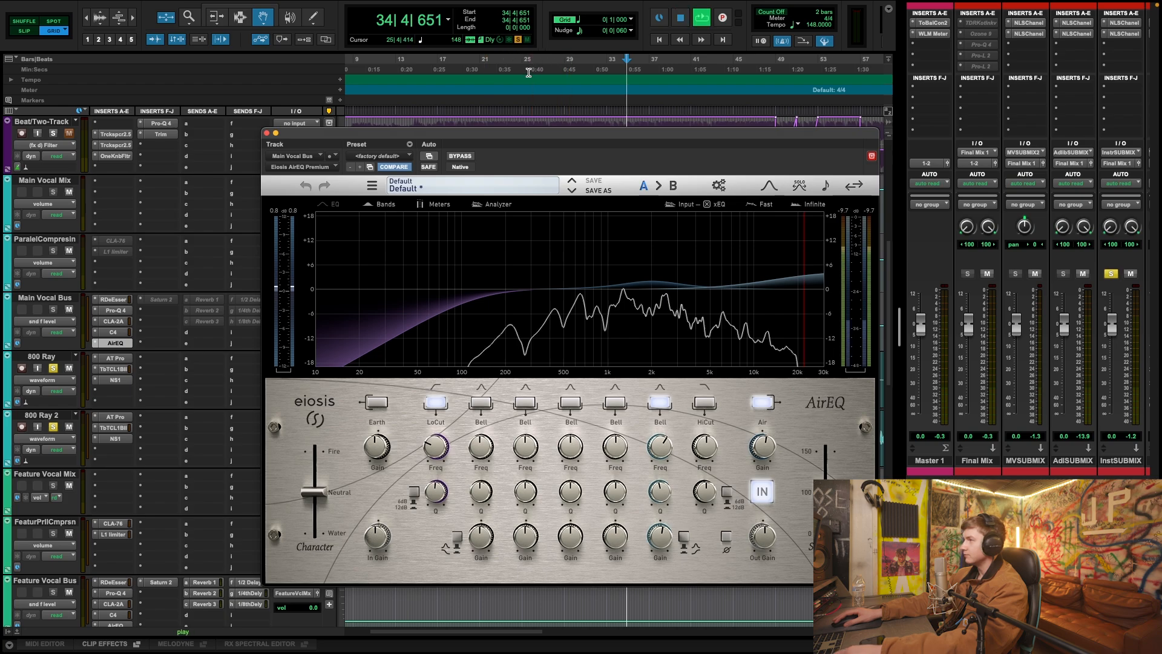
pyautogui.click(872, 156)
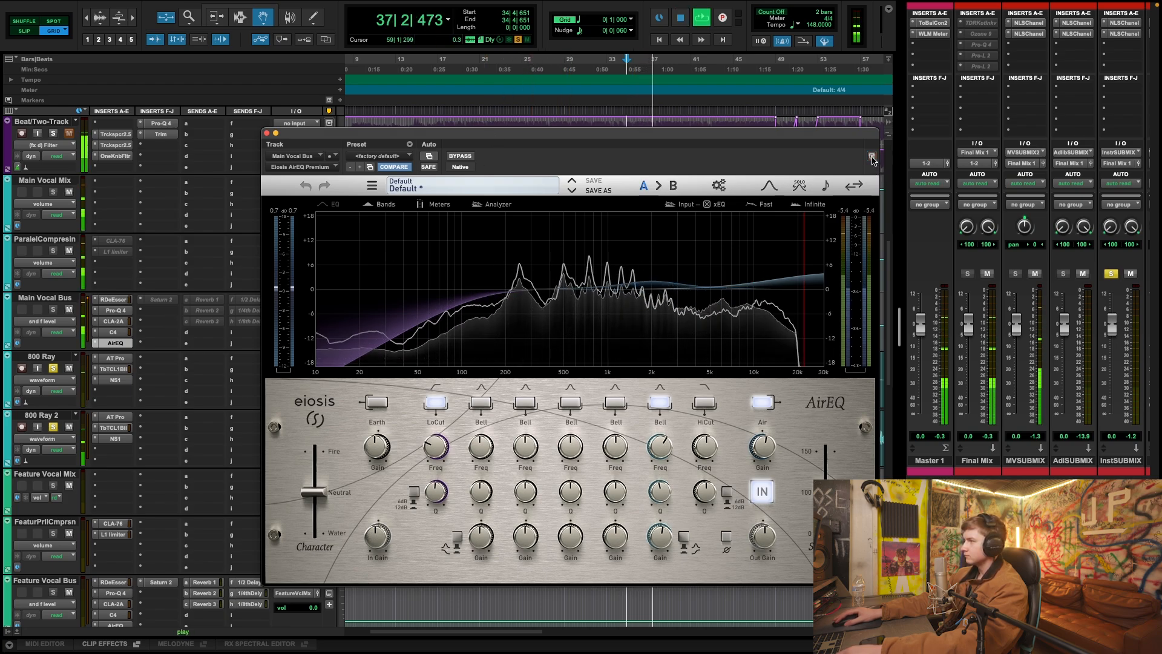
pyautogui.click(872, 156)
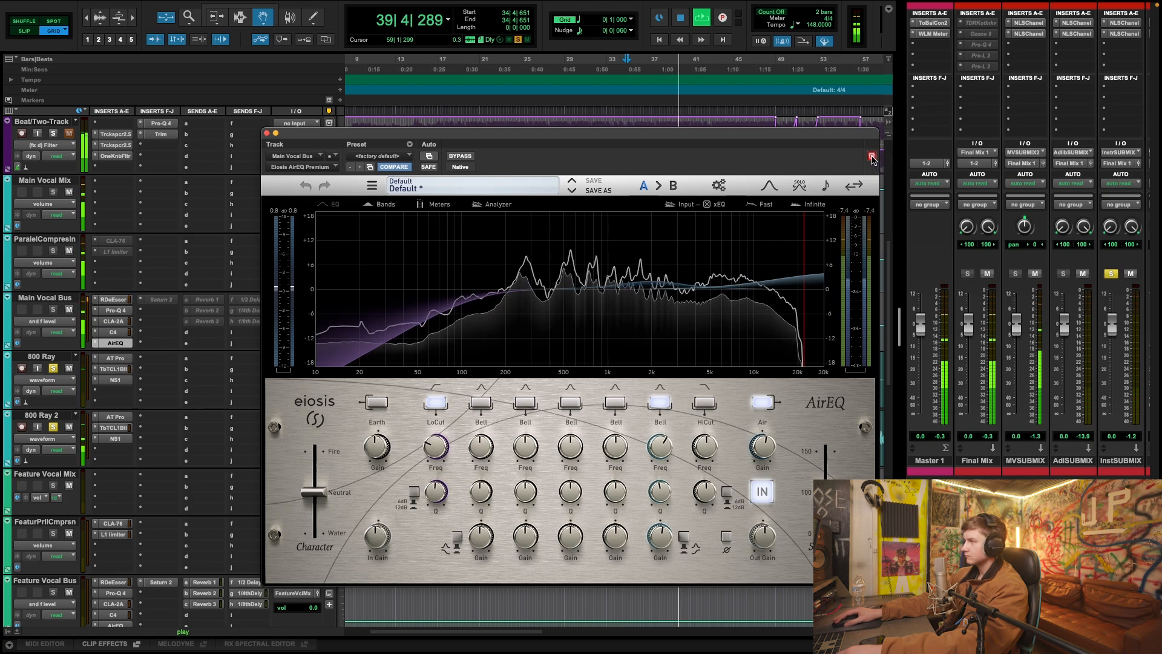
pyautogui.press('space')
# Reactivate and open Saturn 2 on the Main Vocal Bus, check its drive and output gain, and play from bar 37.
pyautogui.rightClick(147, 299)
pyautogui.click(172, 314)
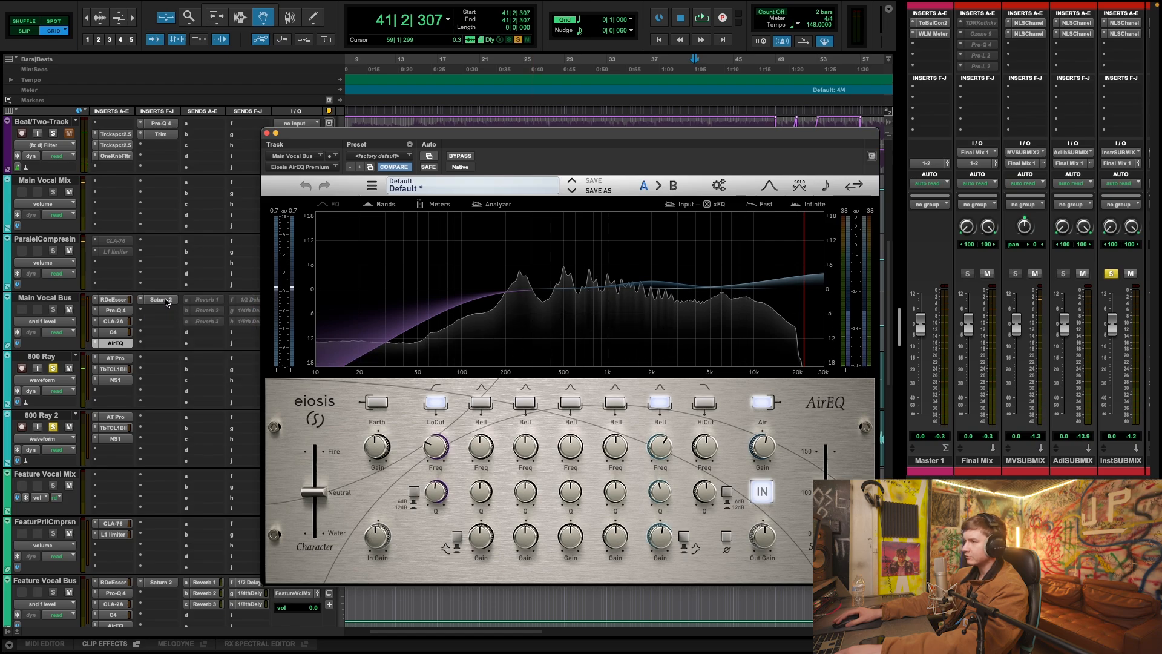
pyautogui.click(159, 299)
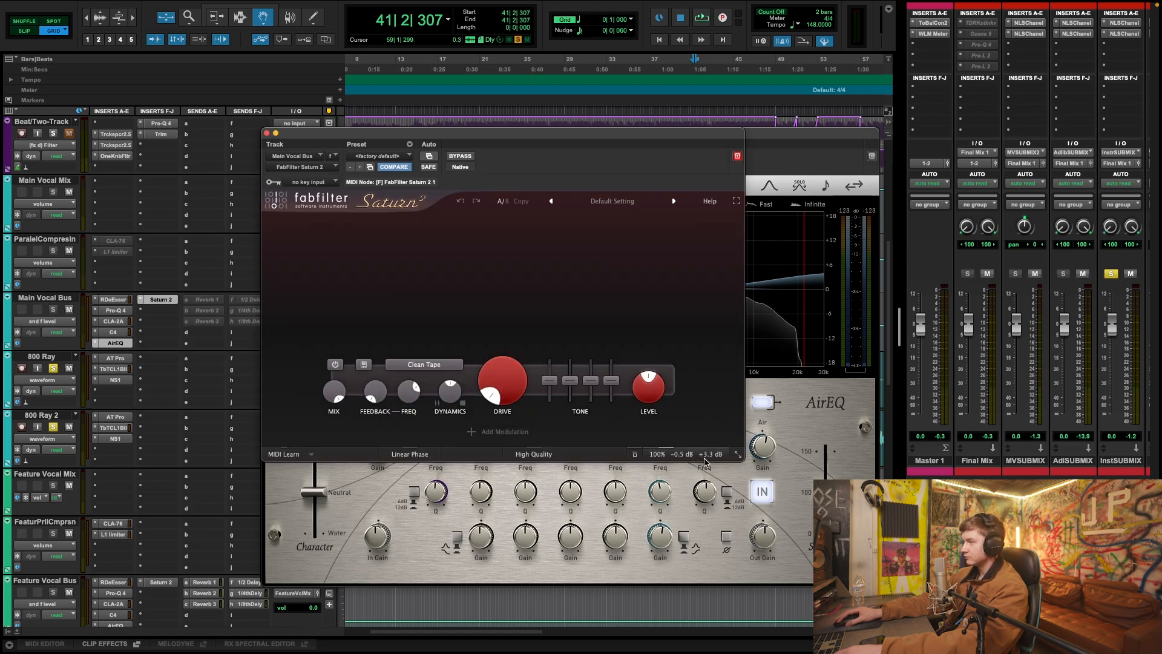
pyautogui.moveTo(710, 460)
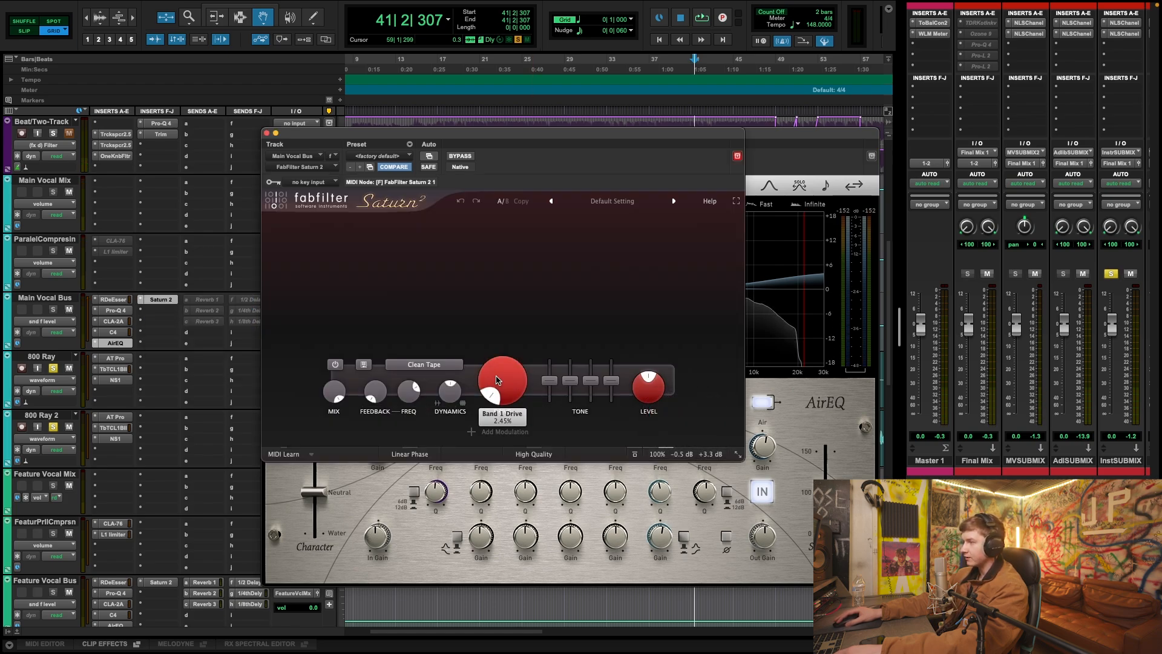
pyautogui.click(650, 61)
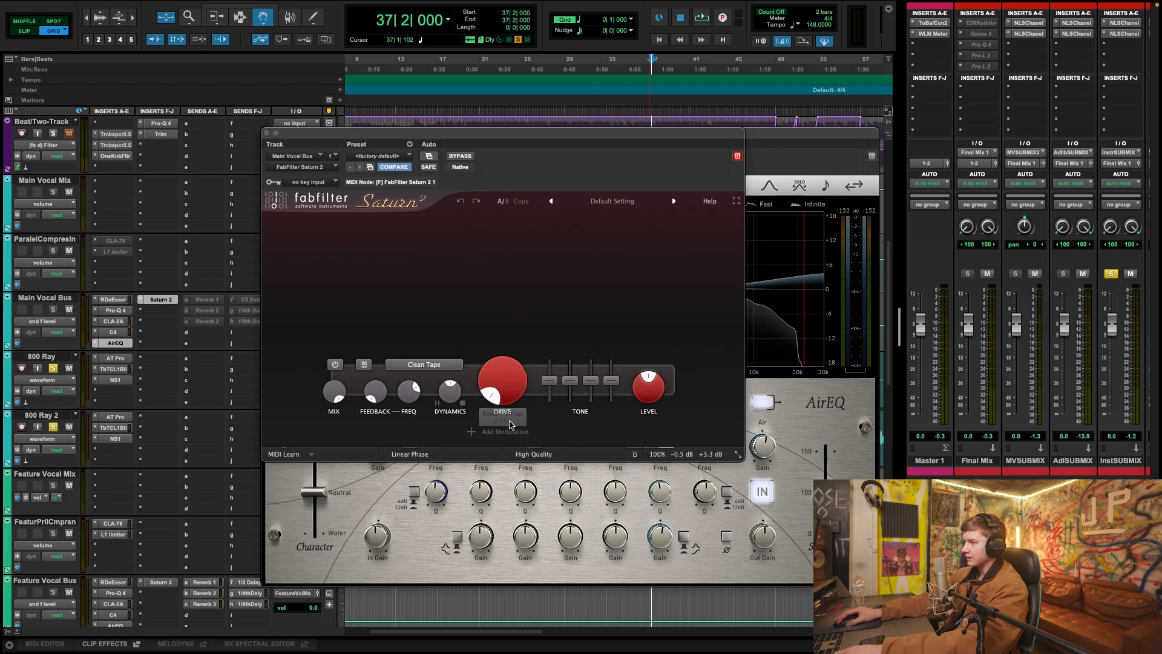
pyautogui.moveTo(712, 458)
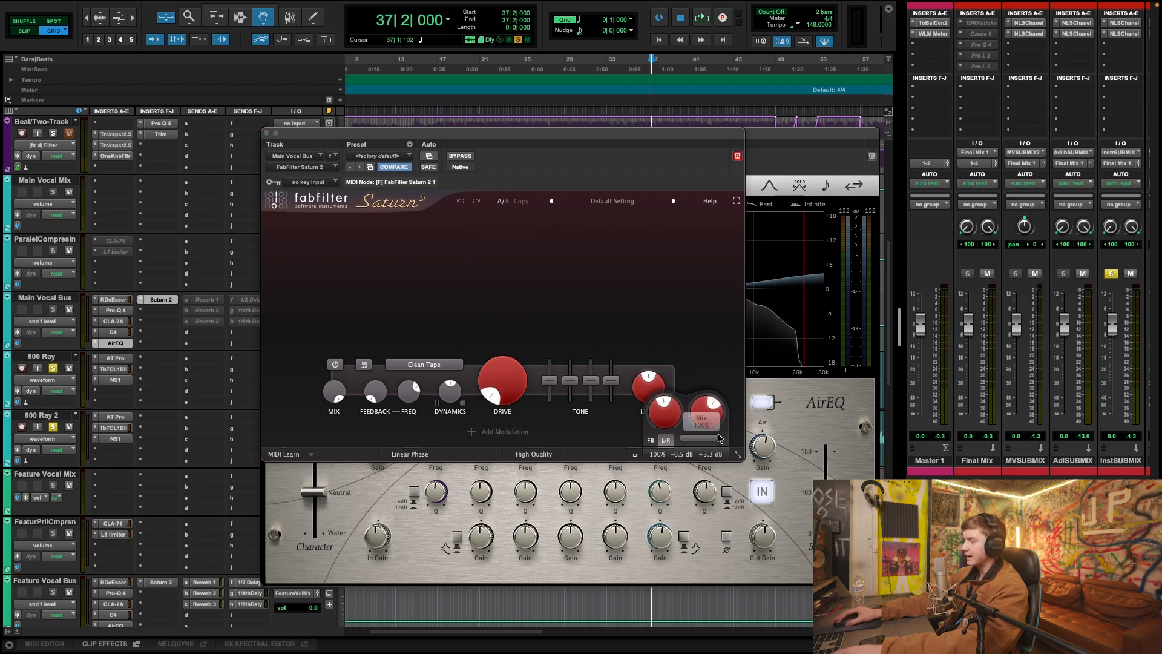
pyautogui.press('space')
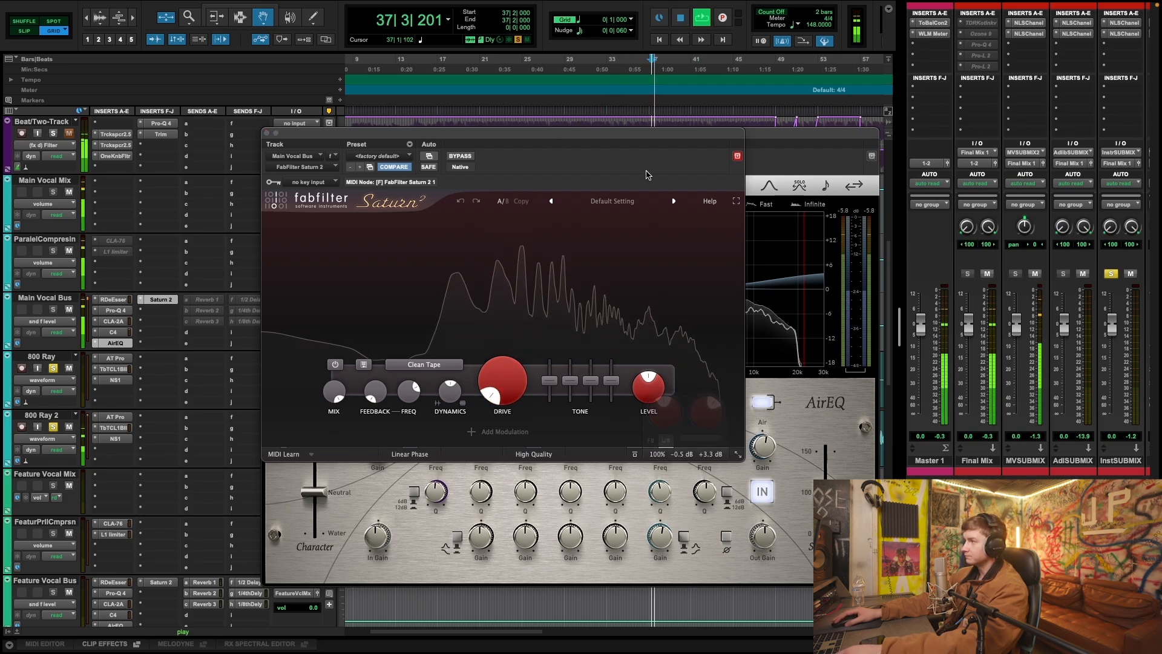
# Set Saturn 2's input gain to -0.1 dB and output gain to +2.0 dB, and audition the result from bar 34 beat 4.
pyautogui.click(266, 133)
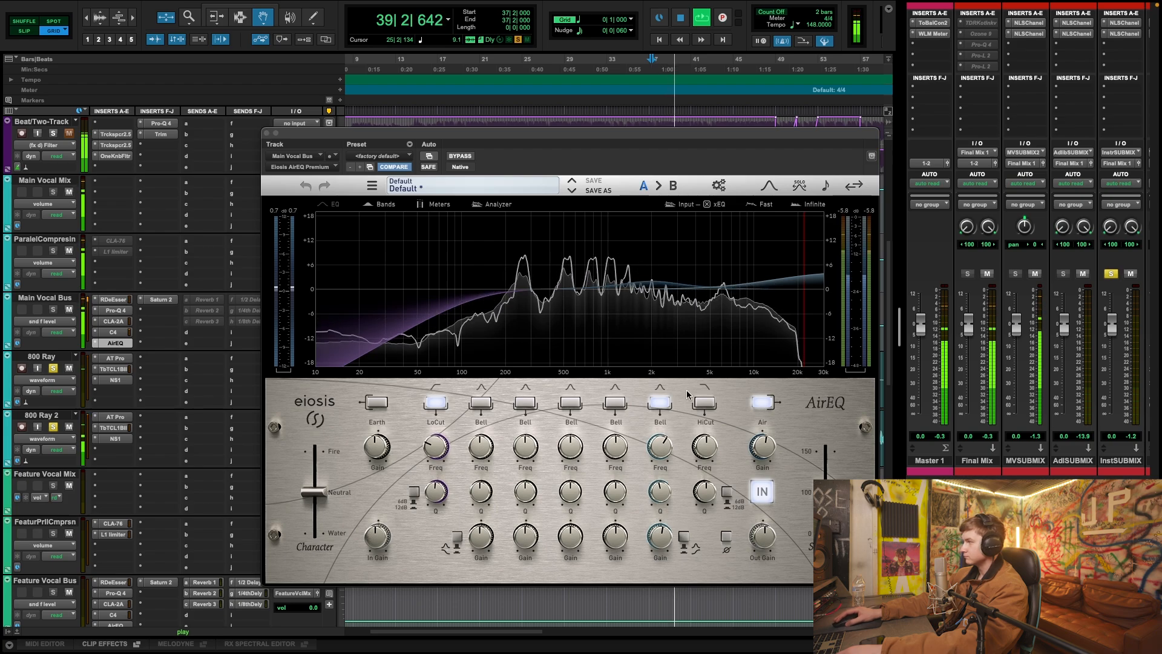
pyautogui.click(162, 300)
pyautogui.moveTo(712, 454)
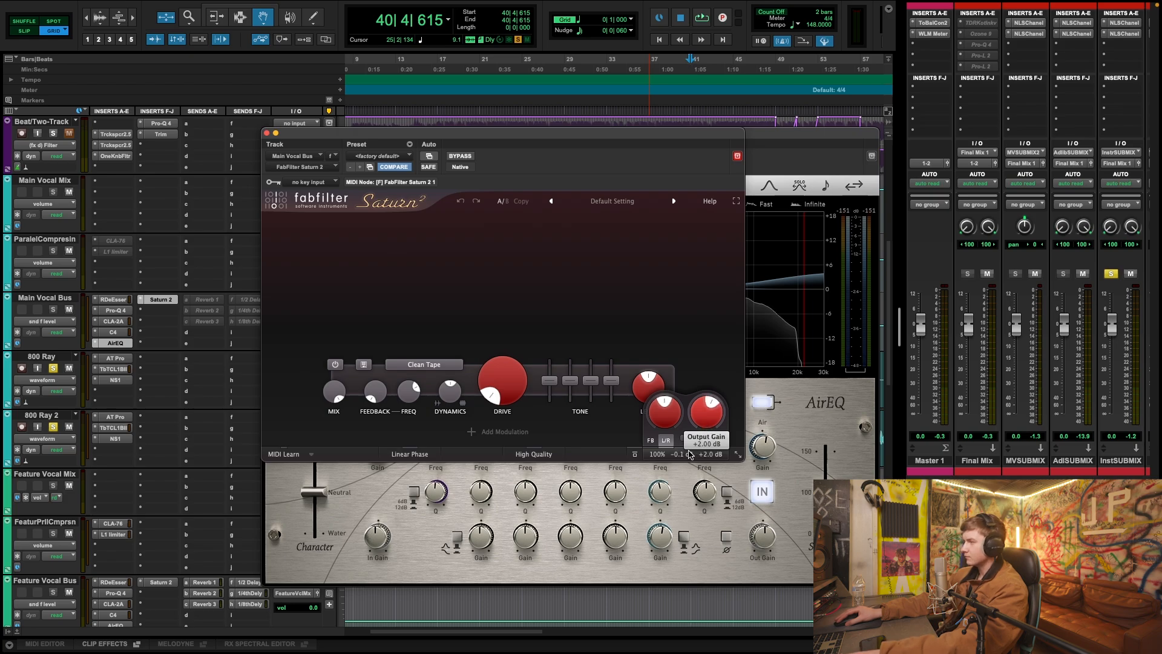
pyautogui.click(624, 60)
pyautogui.press('space')
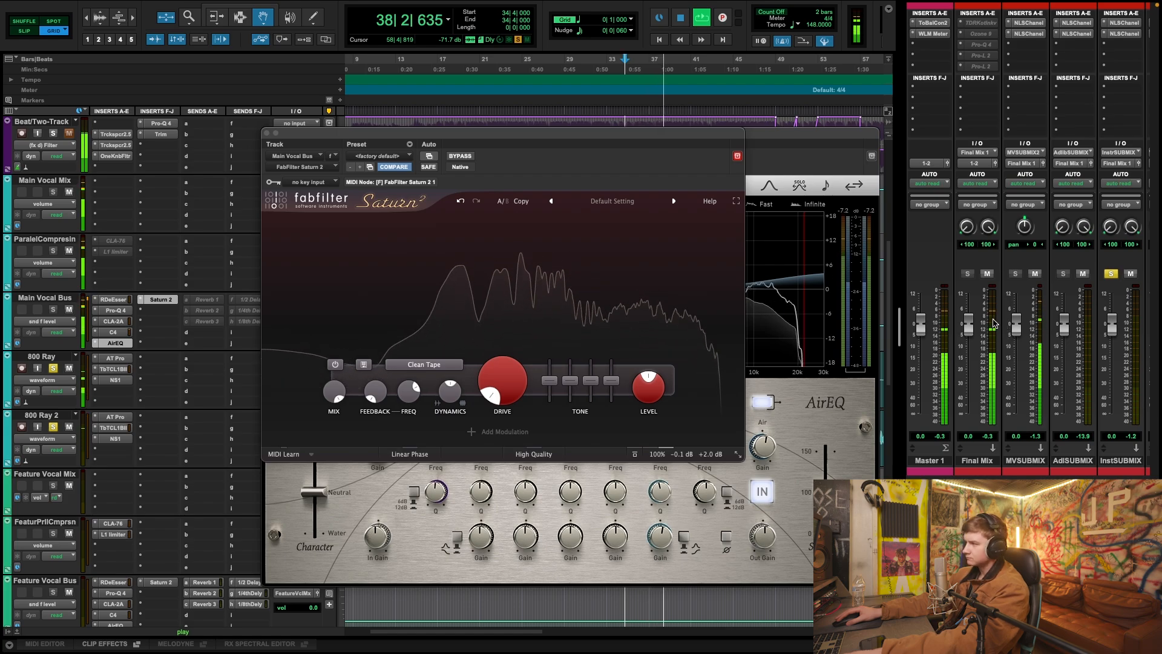
pyautogui.press('space')
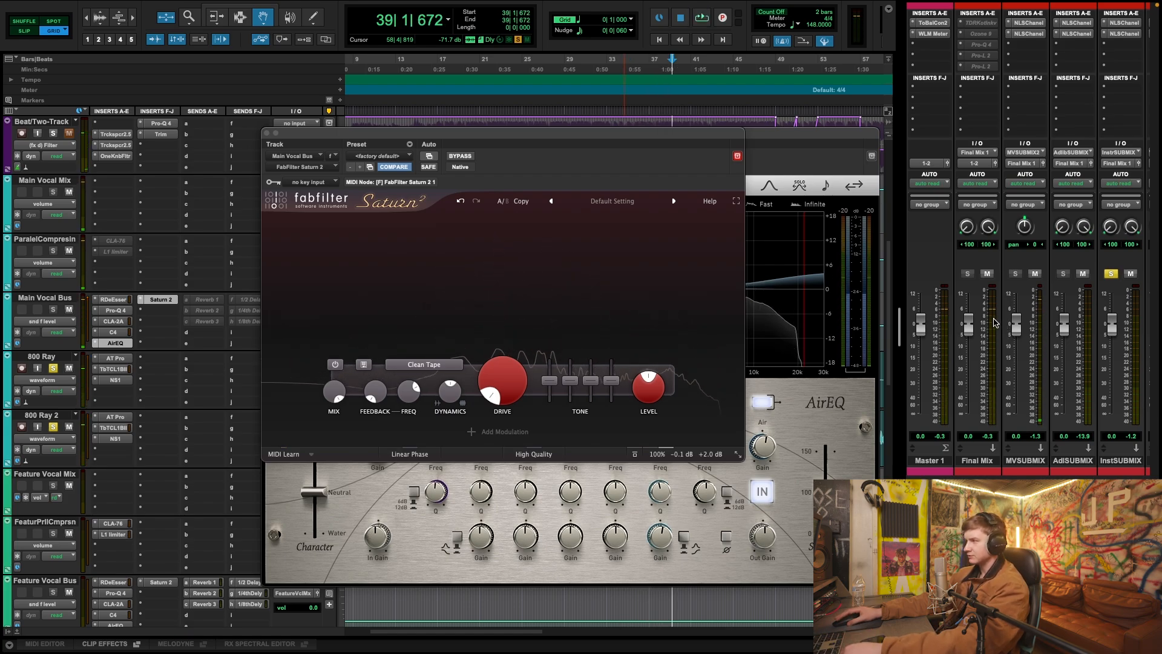
# Close Saturn 2 and reactivate the Reverb 1, Reverb 2 and Reverb 3 sends on the Main Vocal Bus.
pyautogui.click(267, 134)
pyautogui.rightClick(212, 313)
pyautogui.click(203, 334)
pyautogui.rightClick(203, 327)
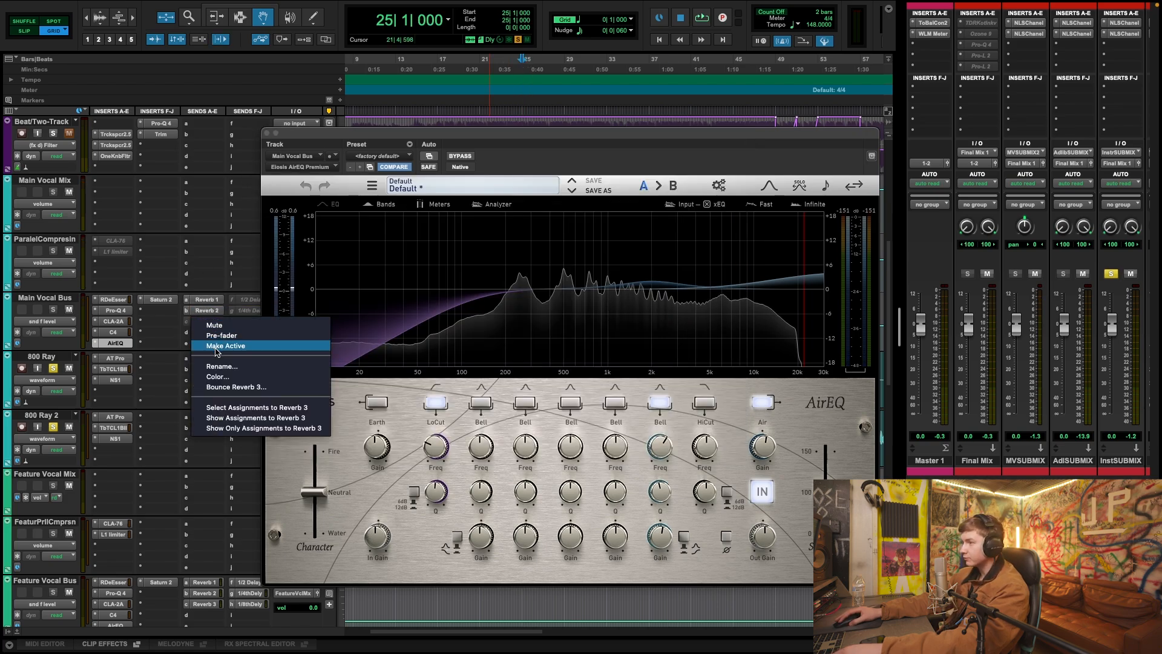
pyautogui.click(213, 345)
# Reactivate the 1/2, 1/4th and 1/8th Delay sends on the Main Vocal Bus and close the AirEQ window.
pyautogui.rightClick(251, 300)
pyautogui.click(266, 324)
pyautogui.rightClick(252, 310)
pyautogui.click(255, 331)
pyautogui.rightClick(253, 323)
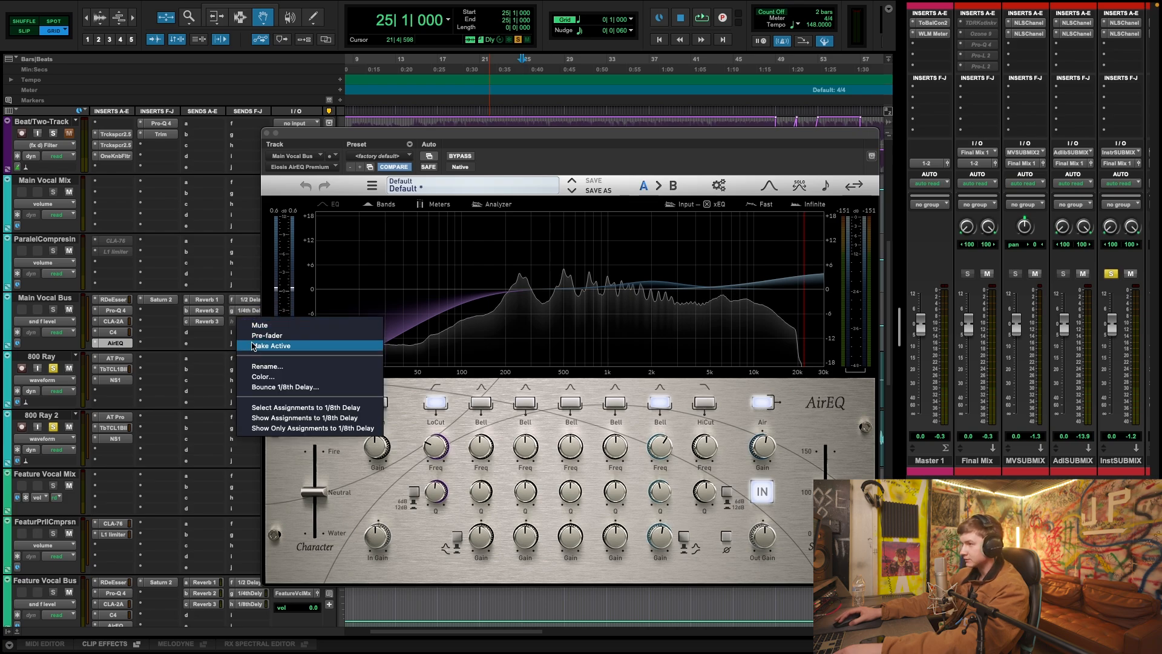
pyautogui.click(260, 345)
pyautogui.click(267, 134)
# Examine the Vocal Efx Bus Pro-Q 4's low-cut band and the ValhallaVintageVerb settings on the Reverb 1 track.
pyautogui.scroll(-10, 124, 242)
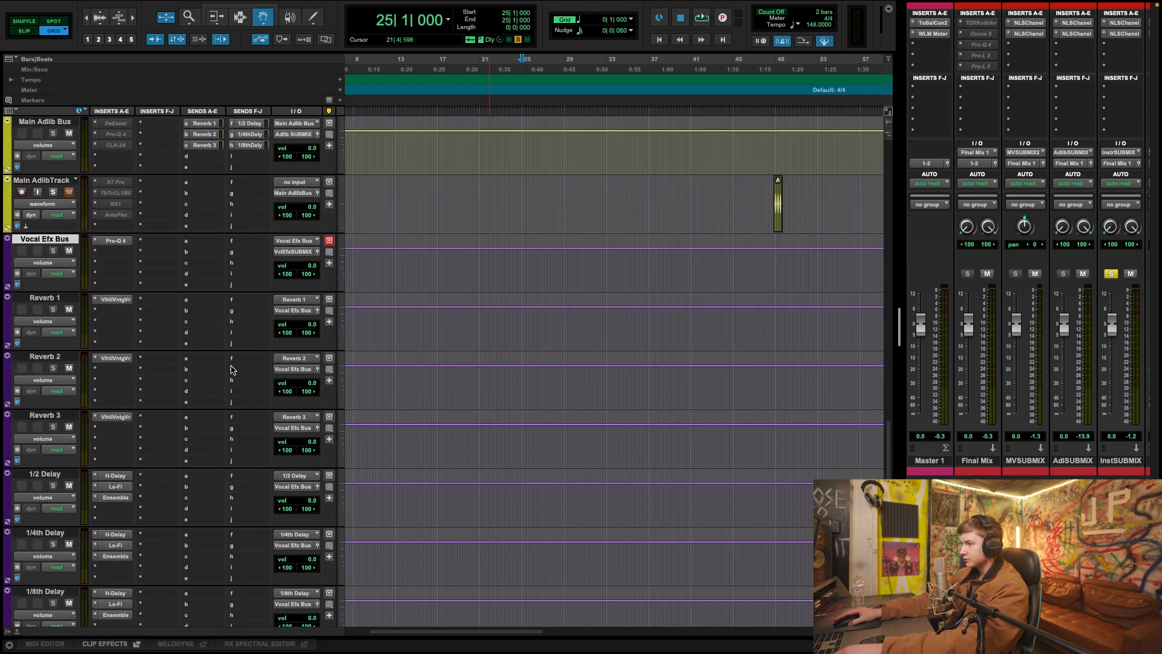
pyautogui.click(116, 241)
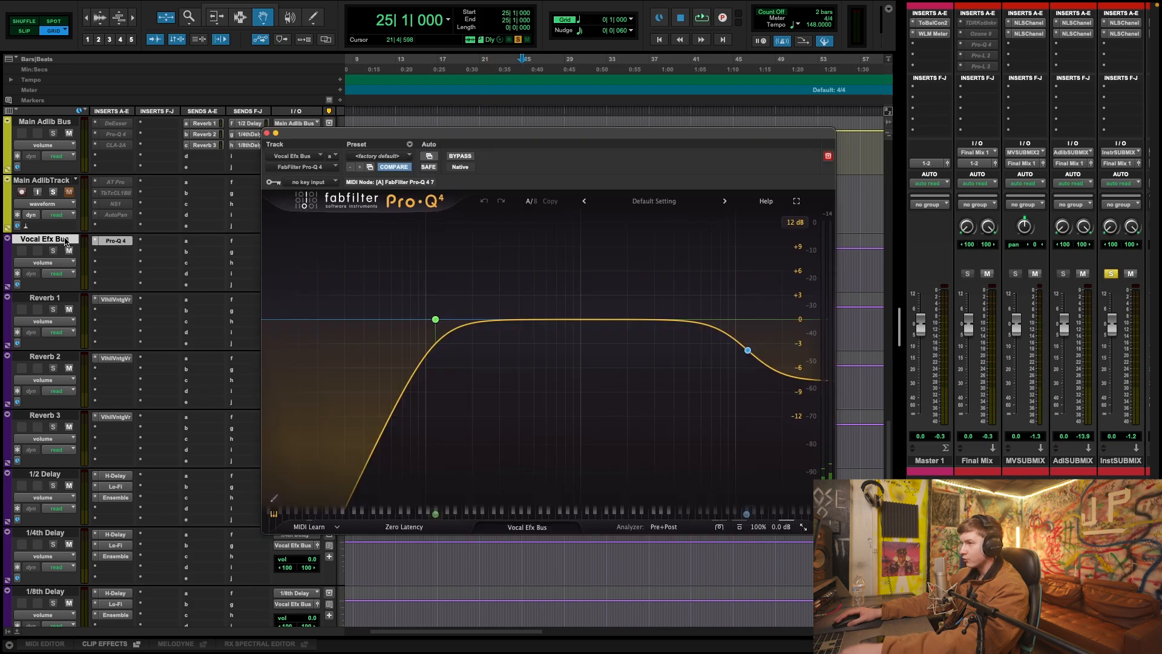
pyautogui.moveTo(434, 318)
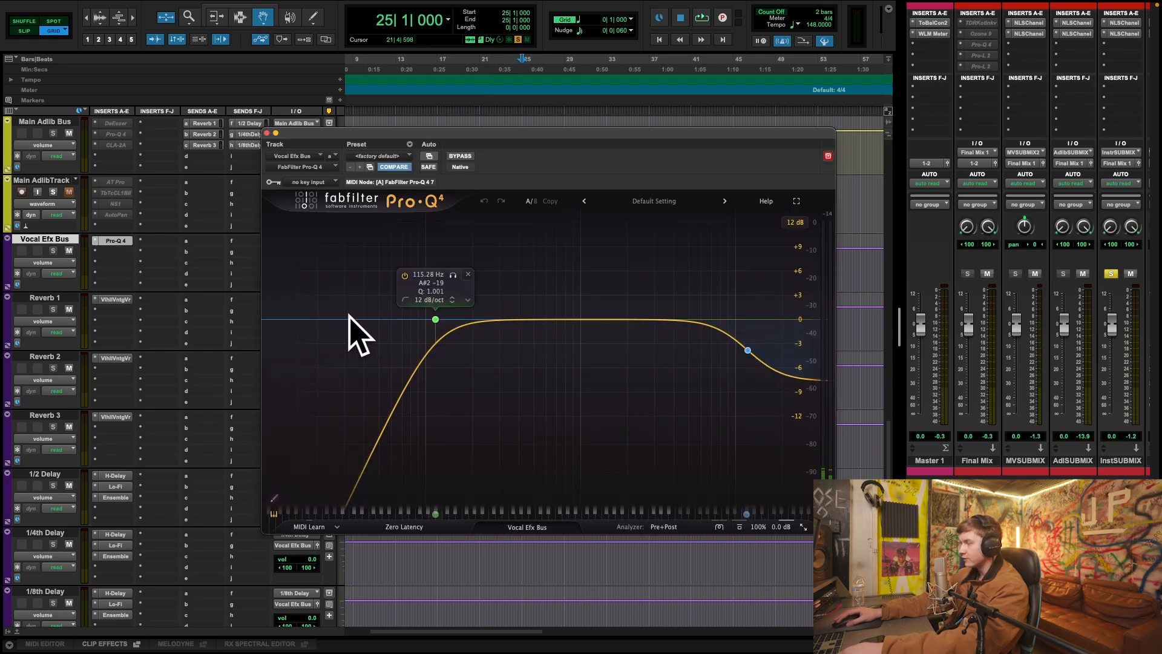
pyautogui.click(110, 301)
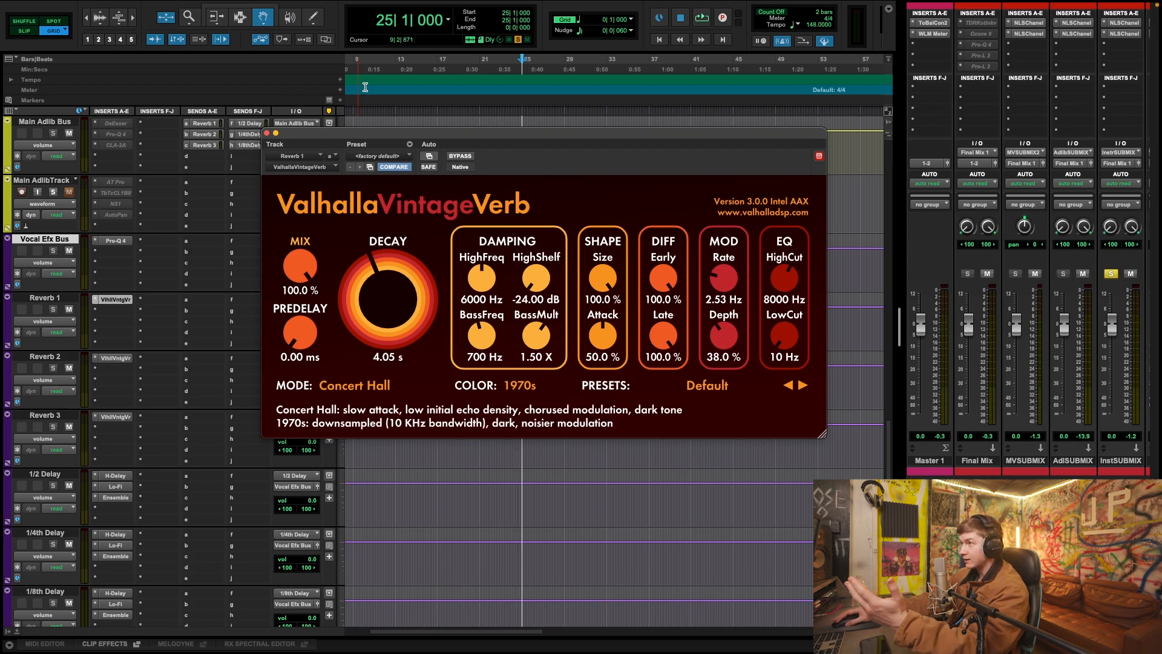
pyautogui.moveTo(496, 631); pyautogui.dragTo(343, 625)
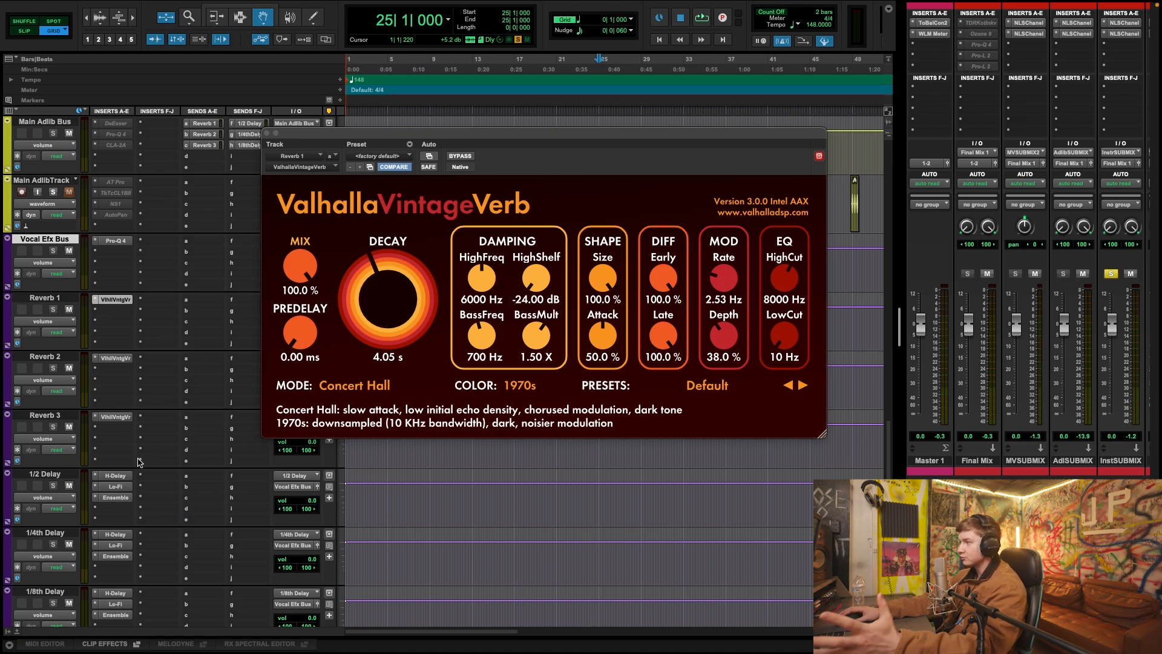
# Examine the H-Delay settings on the 1/2 Delay track, close the plugin and return to the main vocal tracks.
pyautogui.click(113, 477)
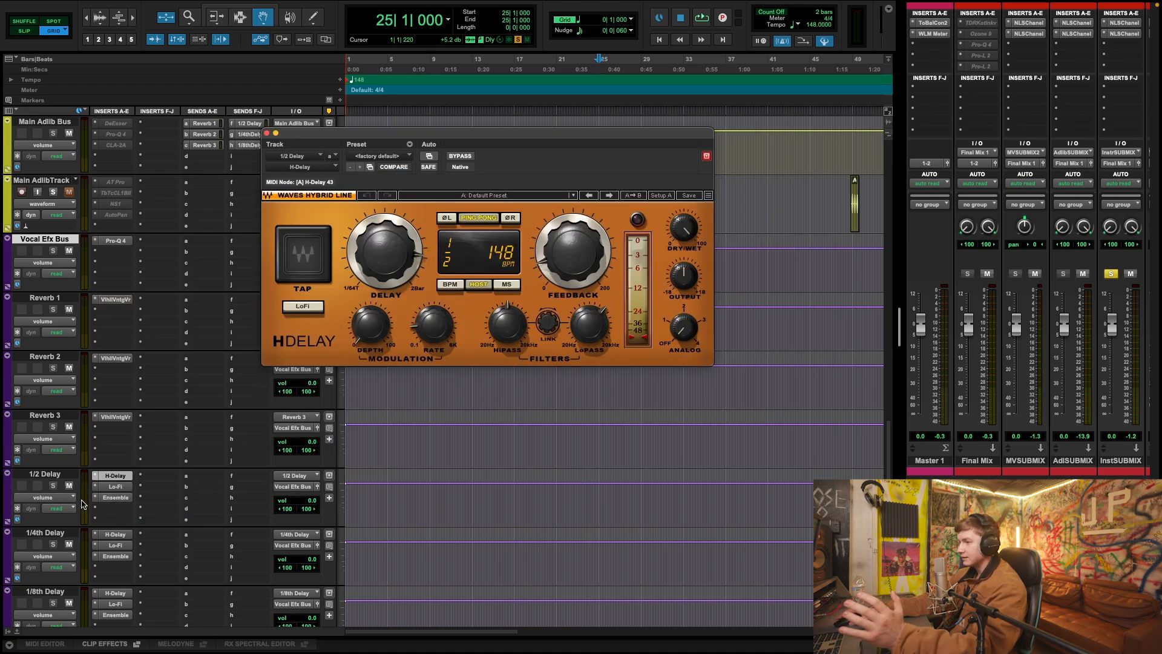
pyautogui.scroll(-3, 54, 480)
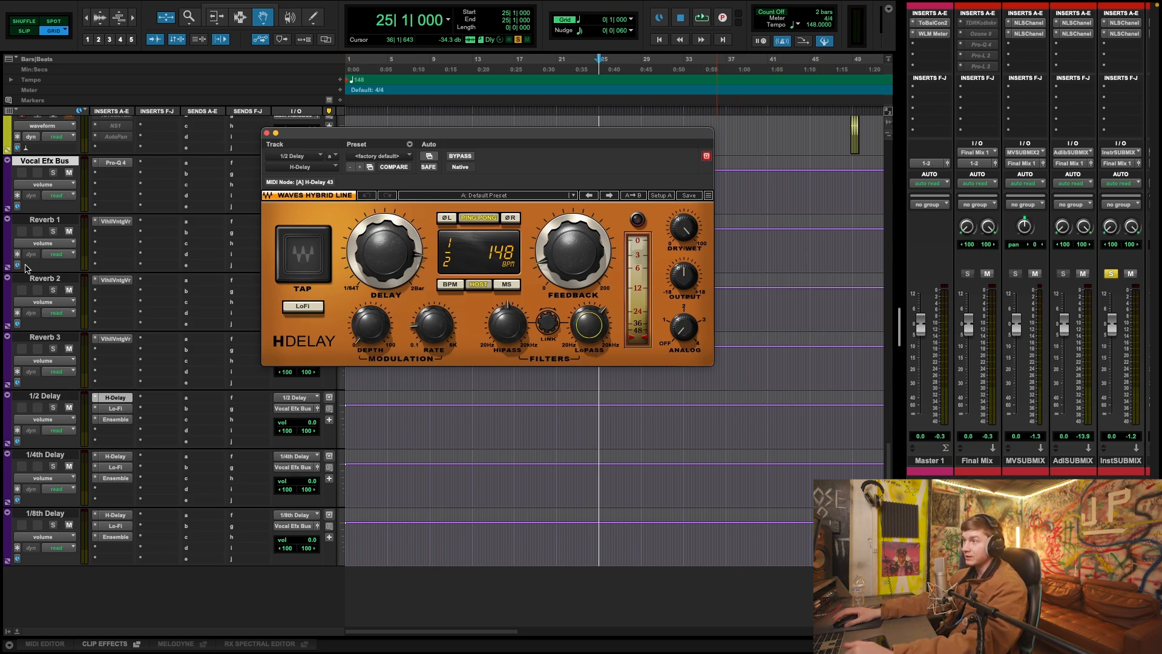
pyautogui.click(265, 133)
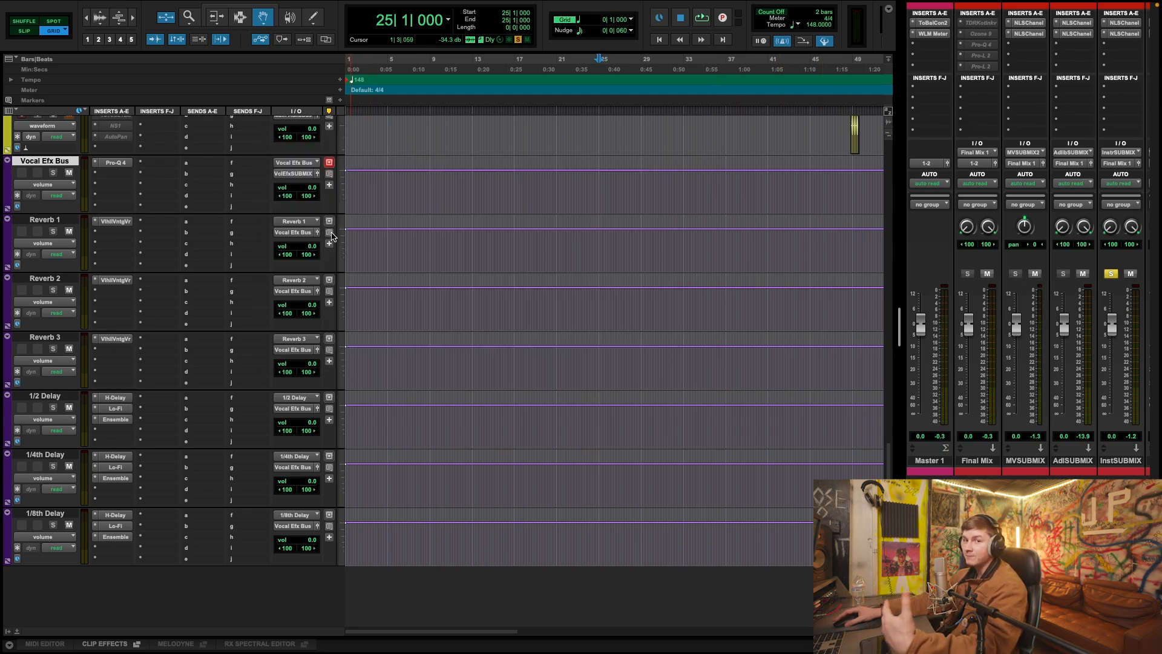
pyautogui.scroll(14, 394, 322)
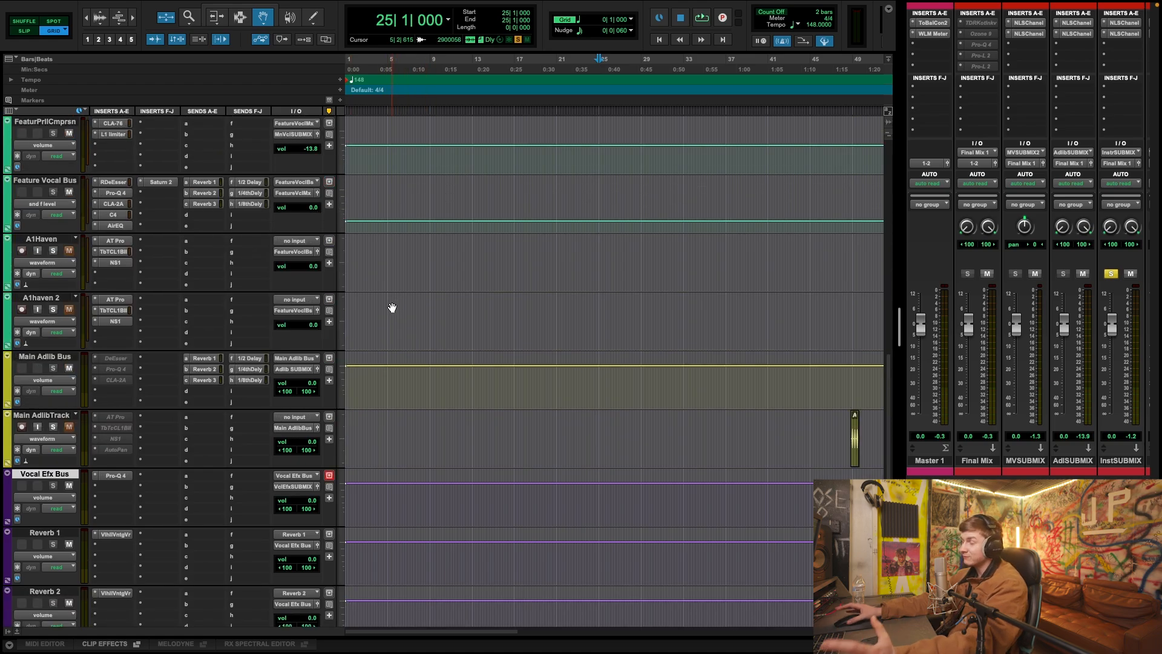
pyautogui.scroll(9, 385, 310)
pyautogui.scroll(5, 606, 314)
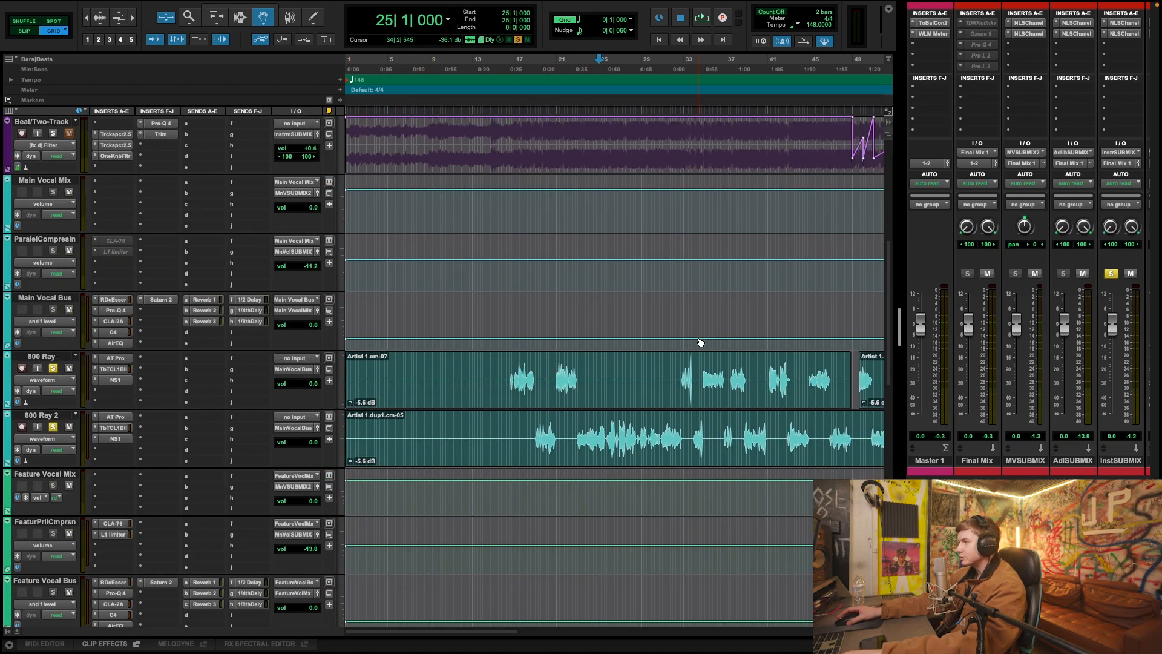
# Play the session briefly from bar 17, then look through the main and feature vocal tracks.
pyautogui.scroll(7, 641, 293)
pyautogui.scroll(-2, 572, 253)
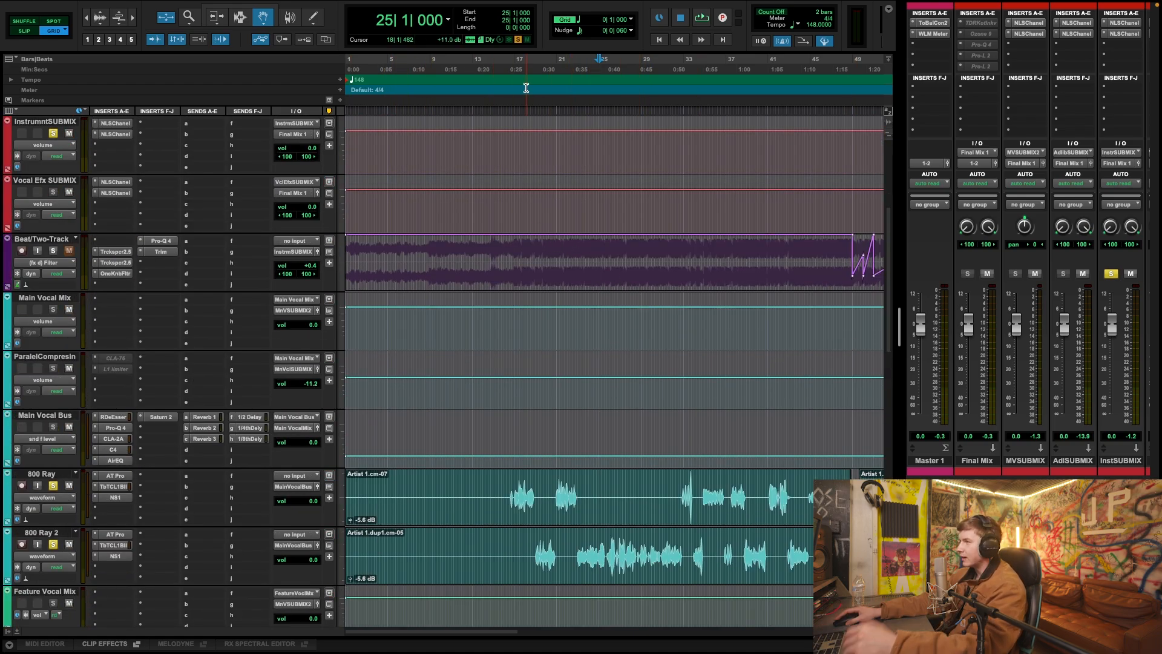
pyautogui.click(513, 74)
pyautogui.scroll(-20, 633, 484)
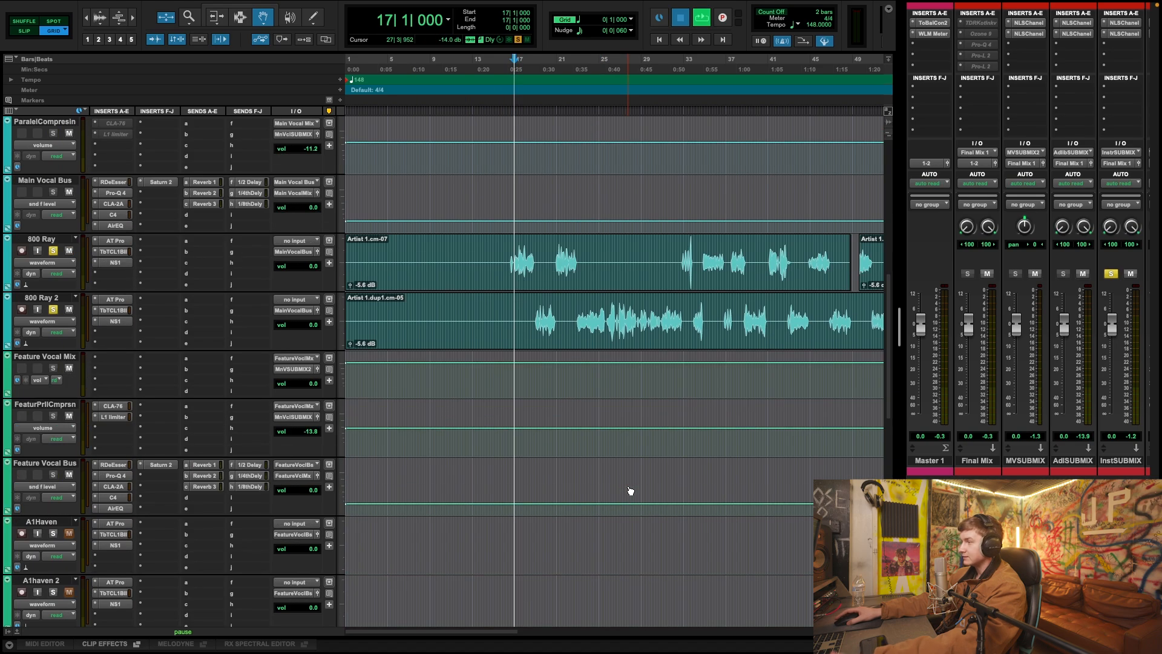
pyautogui.press('space')
pyautogui.press('space')
pyautogui.scroll(6, 634, 486)
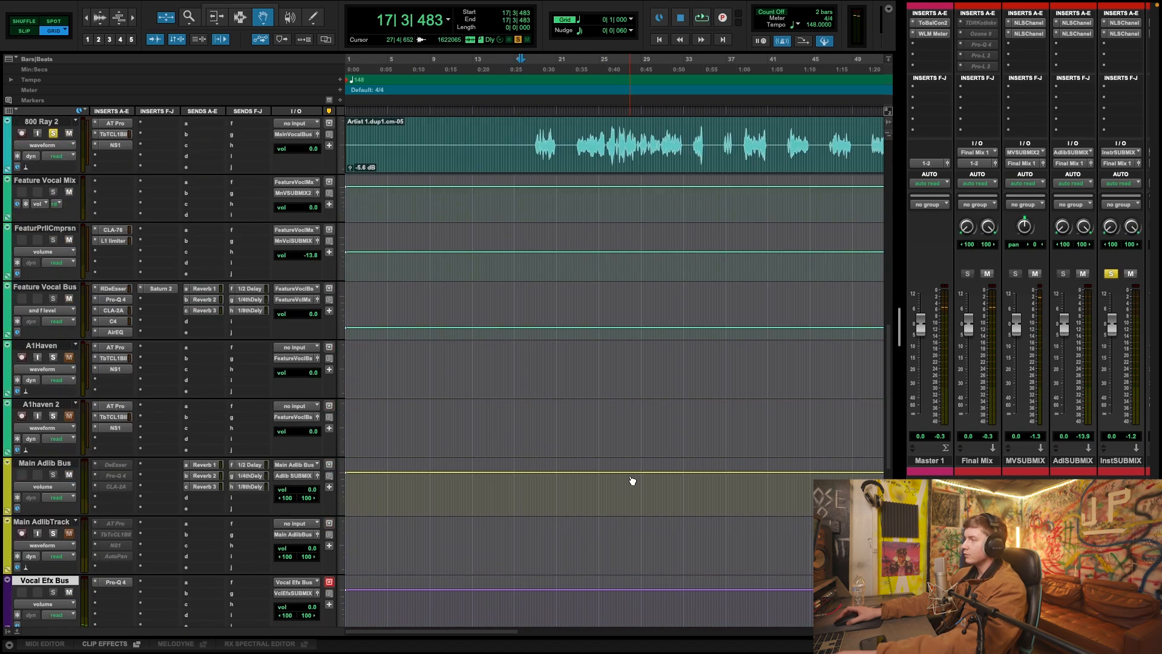
# Locate the feature vocal clips at bar 67 and inspect the CLA-2A, Pro-Q 4 and AirEQ on the Feature Vocal Bus.
pyautogui.press('r')
pyautogui.press('r')
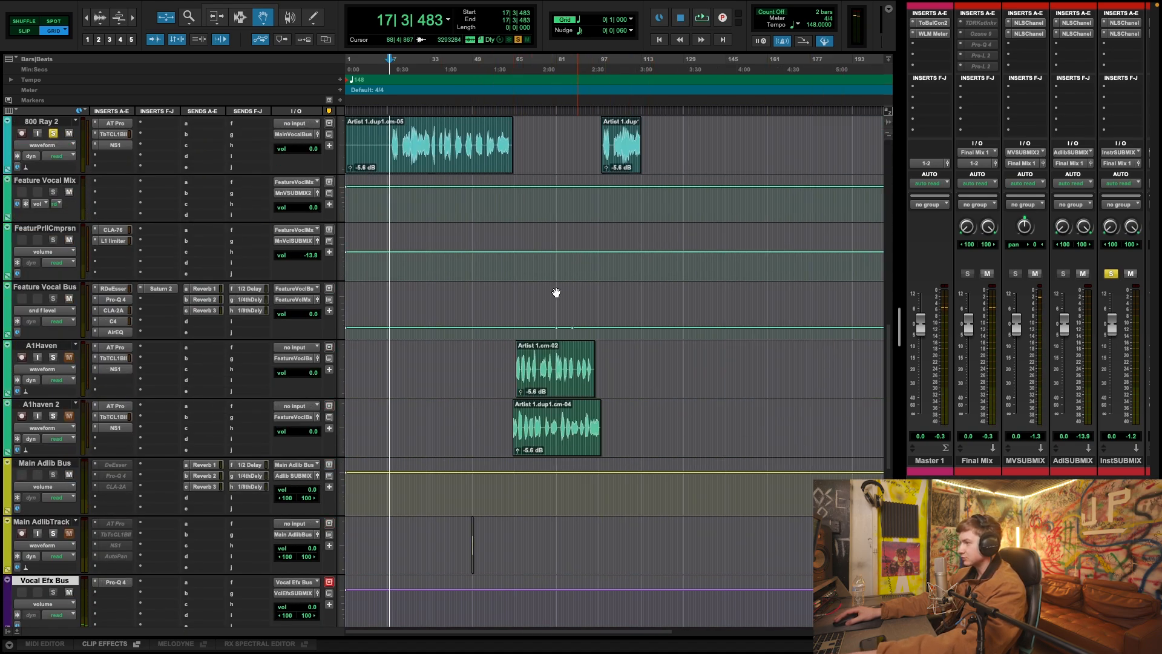
pyautogui.click(520, 61)
pyautogui.scroll(3, 126, 413)
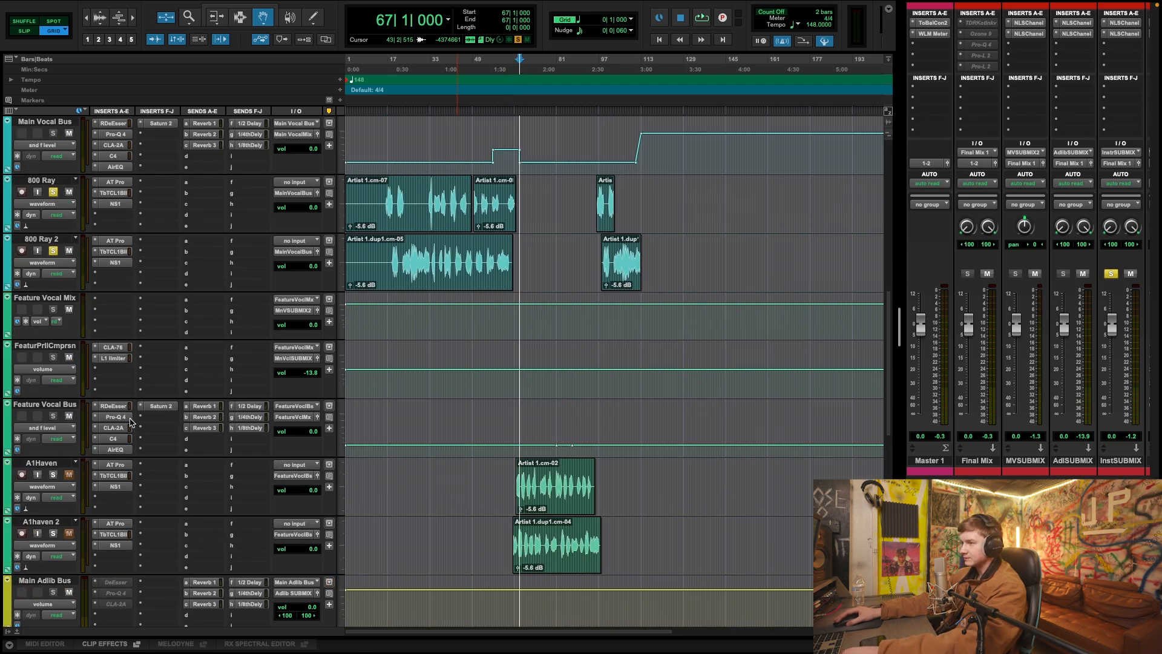
pyautogui.click(113, 427)
pyautogui.click(115, 416)
pyautogui.click(116, 449)
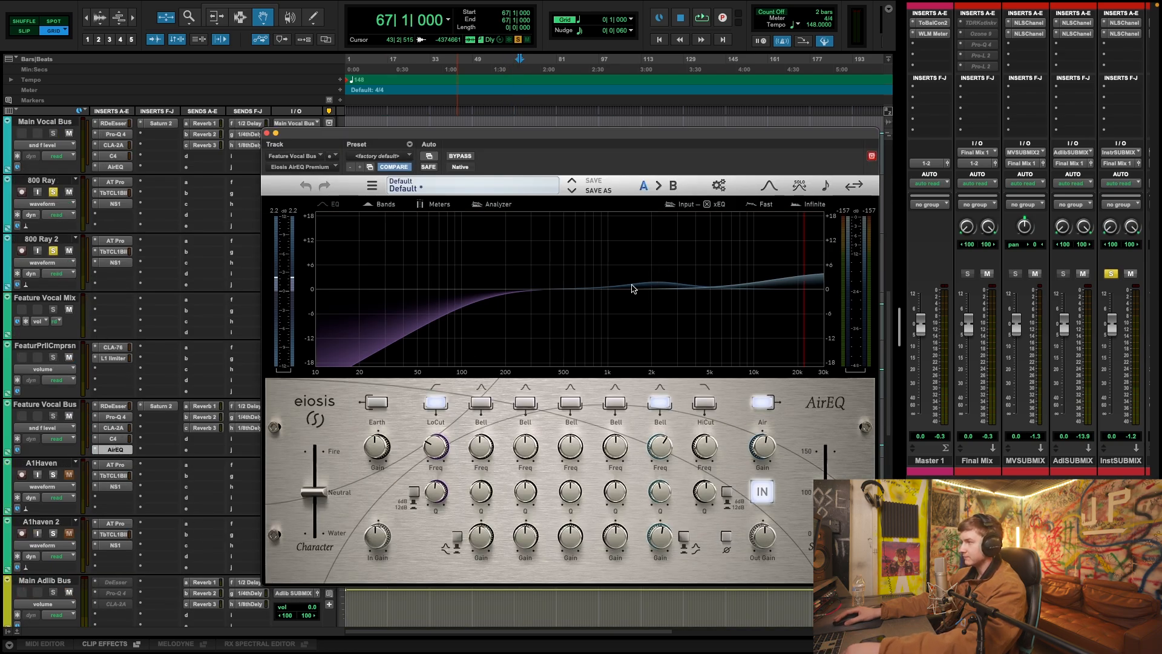
# Examine Saturn 2 and CLA-2A on the Feature Vocal Bus and the Tube-Tech CL 1B on the first feature vocal track.
pyautogui.click(158, 405)
pyautogui.moveTo(495, 386)
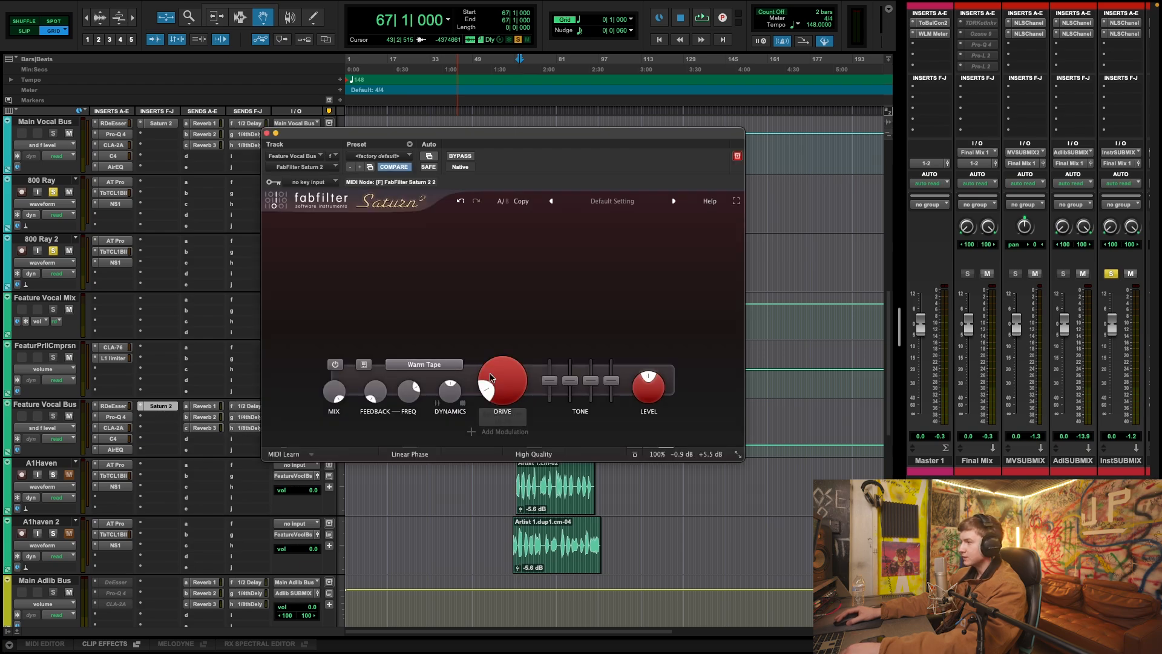
pyautogui.click(115, 476)
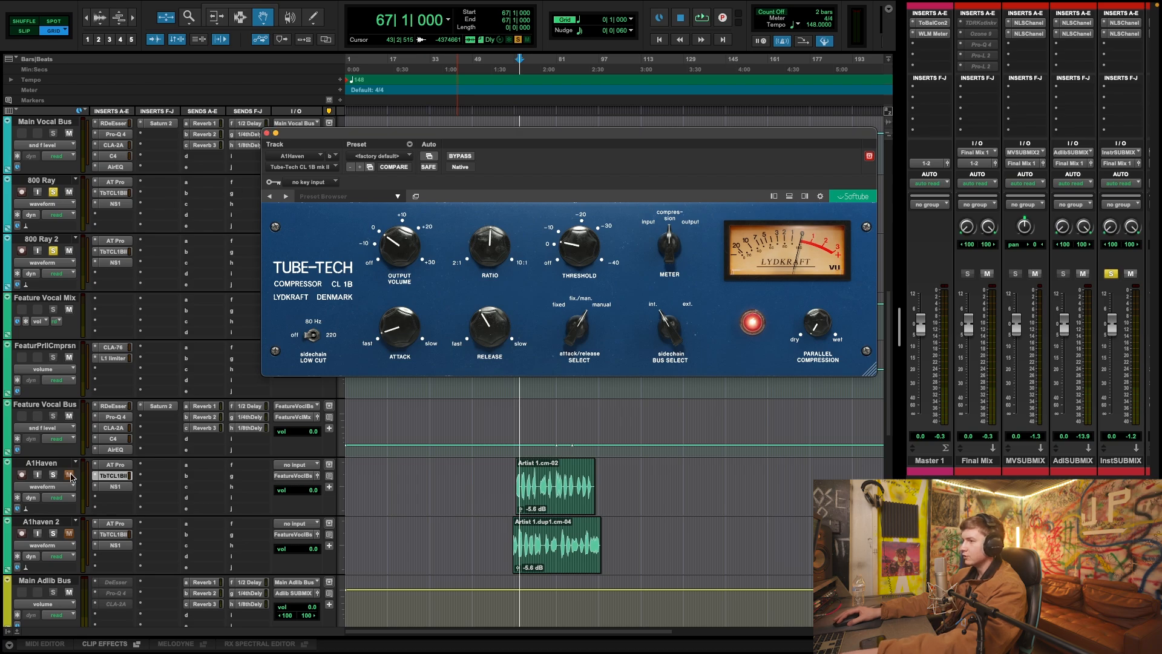
pyautogui.click(112, 429)
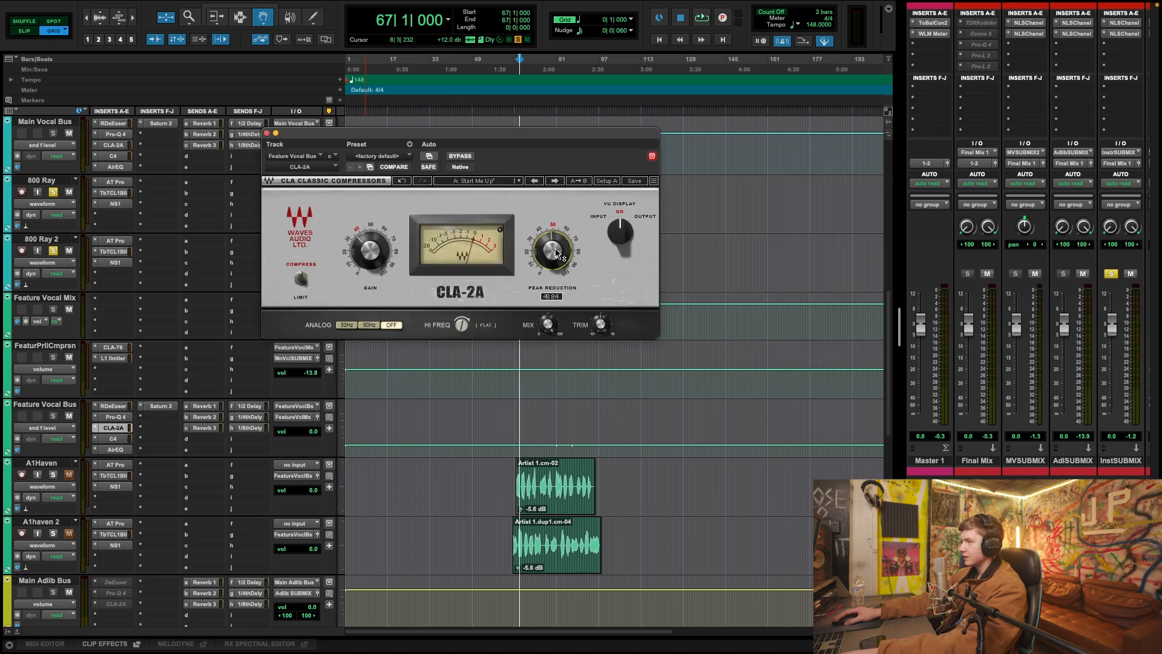
pyautogui.click(267, 132)
# Reactivate the CLA-76 and L1 limiter on the main vocal's parallel compression track and solo that track.
pyautogui.scroll(-1, 91, 424)
pyautogui.scroll(5, 68, 440)
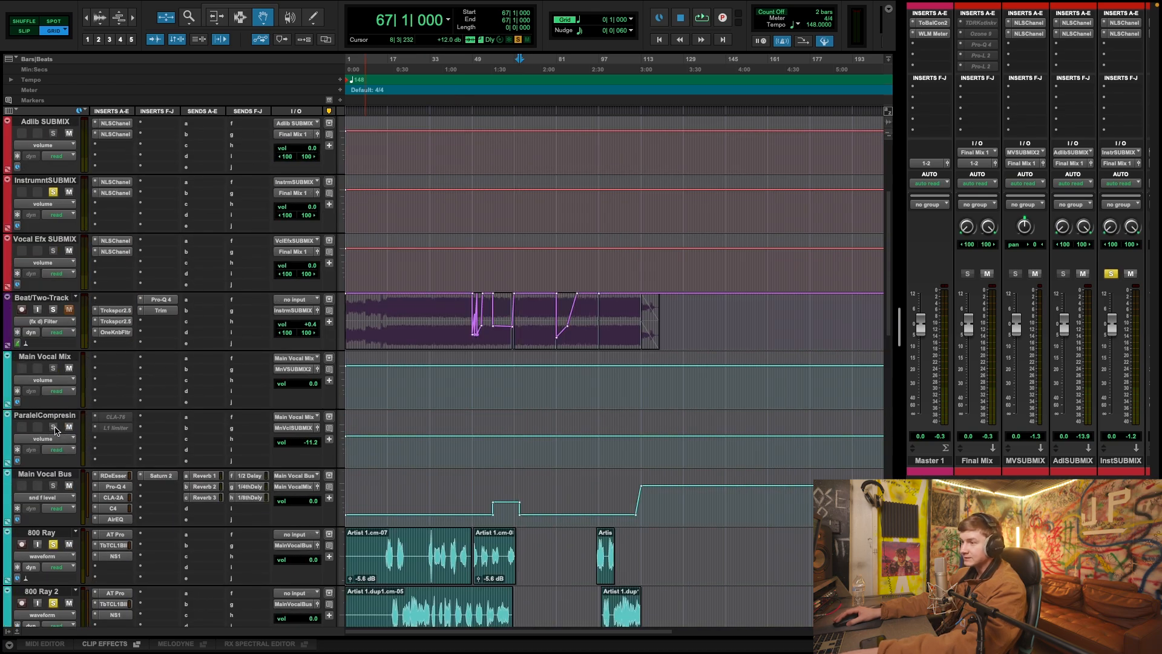
pyautogui.scroll(-2, 149, 411)
pyautogui.rightClick(106, 299)
pyautogui.click(140, 325)
# Audition the parallel compression by pulling its track volume down to silence and bringing it back to -11.2 during playback.
pyautogui.moveTo(312, 325); pyautogui.dragTo(310, 377)
pyautogui.click(422, 211)
pyautogui.press('space')
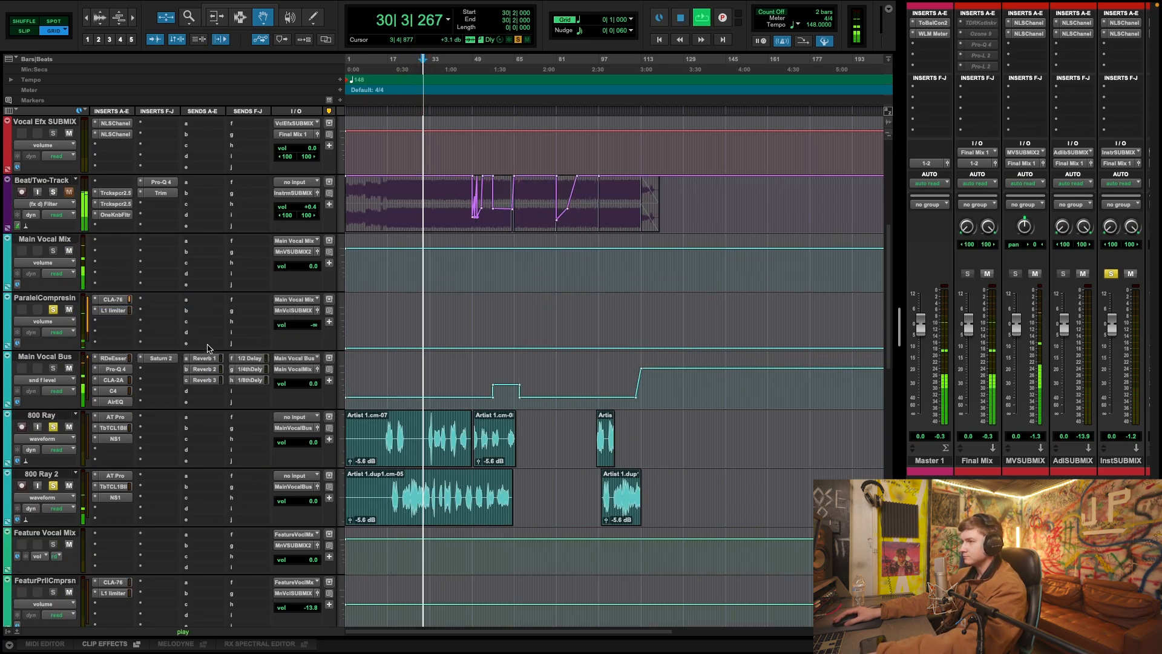
pyautogui.moveTo(318, 330)
pyautogui.mouseDown()
pyautogui.moveTo(304, 259)
pyautogui.moveTo(301, 303)
pyautogui.moveTo(298, 241)
pyautogui.moveTo(310, 330)
pyautogui.mouseUp()
pyautogui.press('space')
# Play the vocal through the parallel track's CLA-76, switch its meter to OUT, nudge the output level and close the plugin.
pyautogui.click(113, 299)
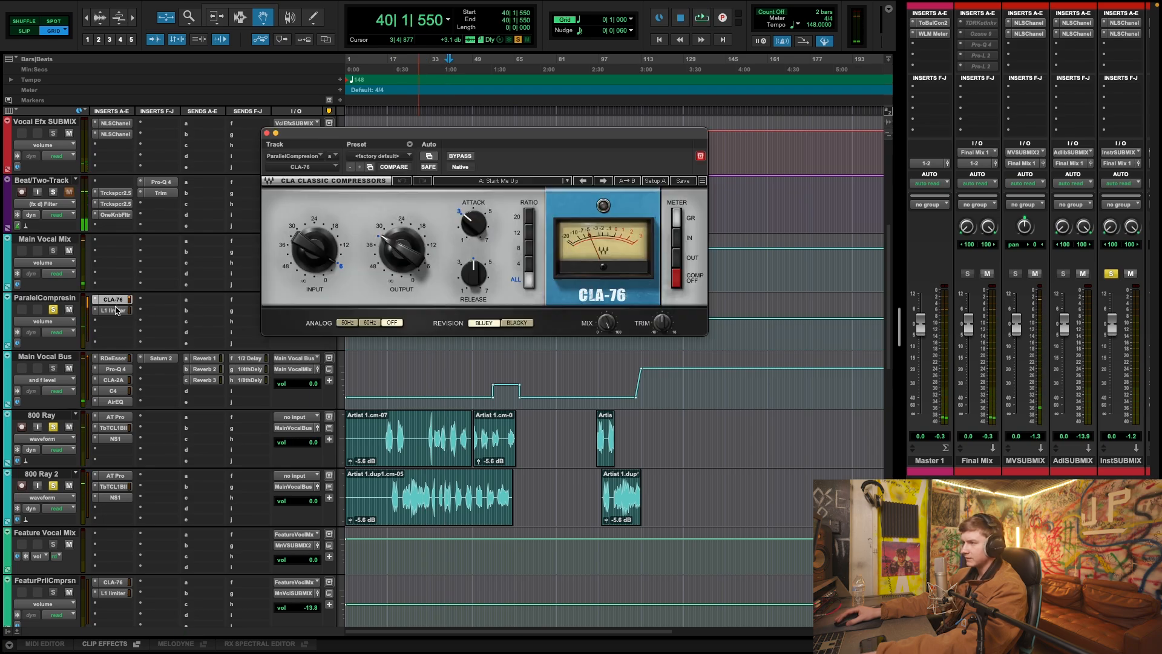
pyautogui.click(402, 70)
pyautogui.press('space')
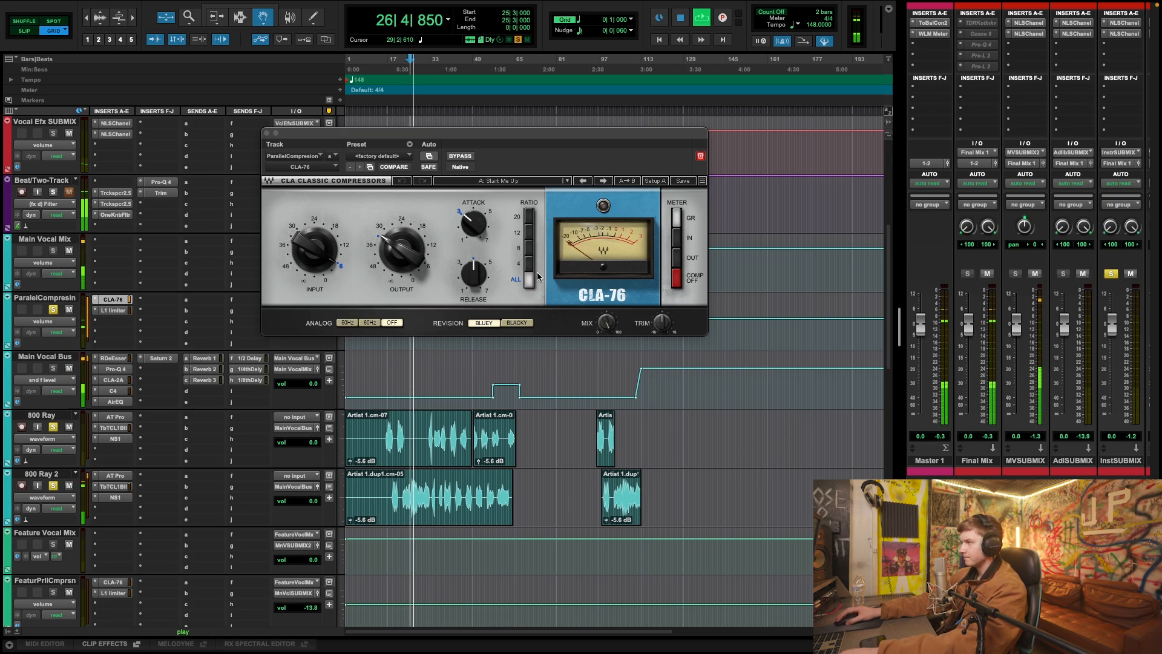
pyautogui.click(678, 259)
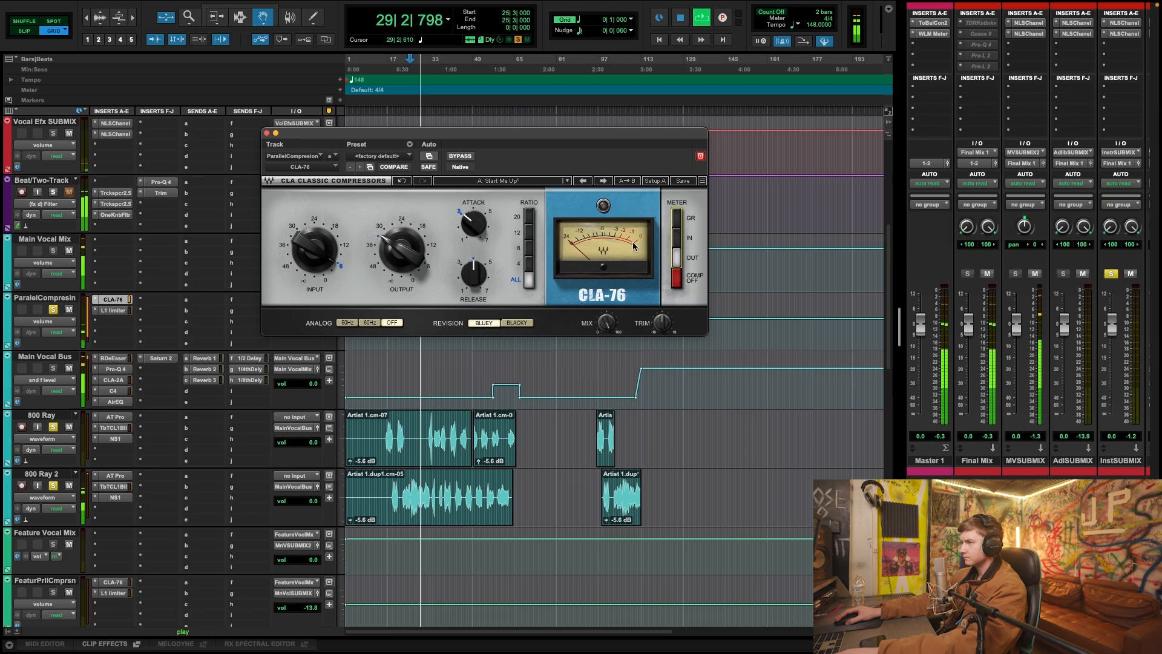
pyautogui.moveTo(401, 263)
pyautogui.mouseDown()
pyautogui.moveTo(401, 227)
pyautogui.moveTo(401, 258)
pyautogui.mouseUp()
pyautogui.press('space')
pyautogui.click(267, 132)
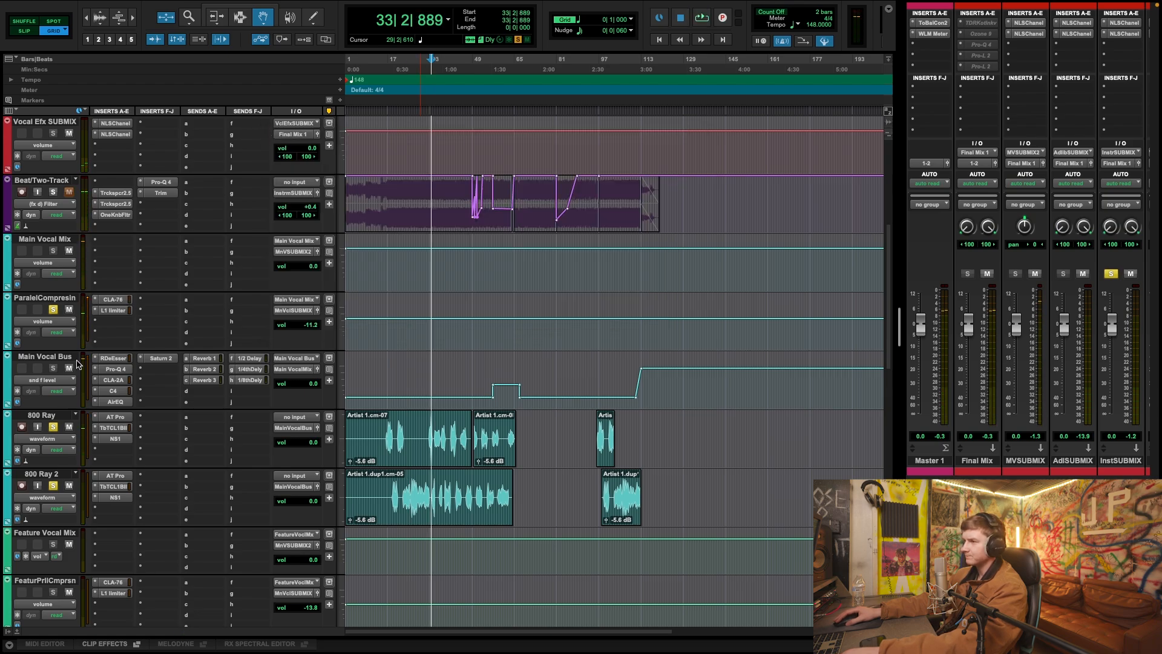
# Examine the L1 limiter's threshold, ceiling and release settings on the parallel compression track, then close it.
pyautogui.click(116, 310)
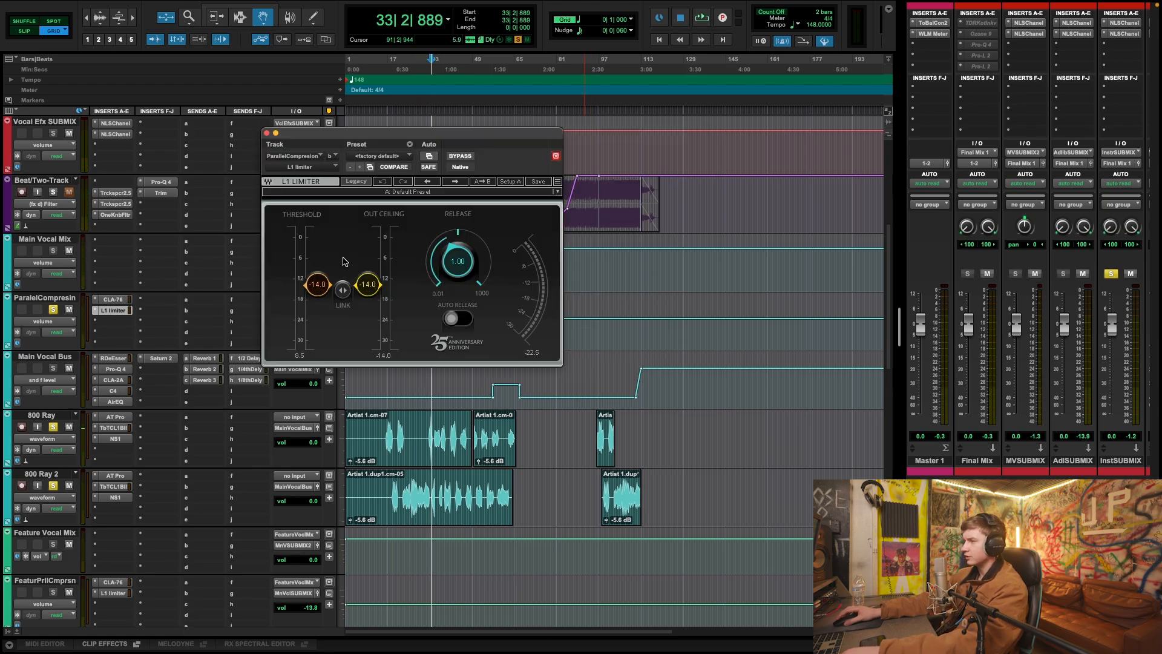
pyautogui.click(267, 132)
pyautogui.scroll(-1, 53, 323)
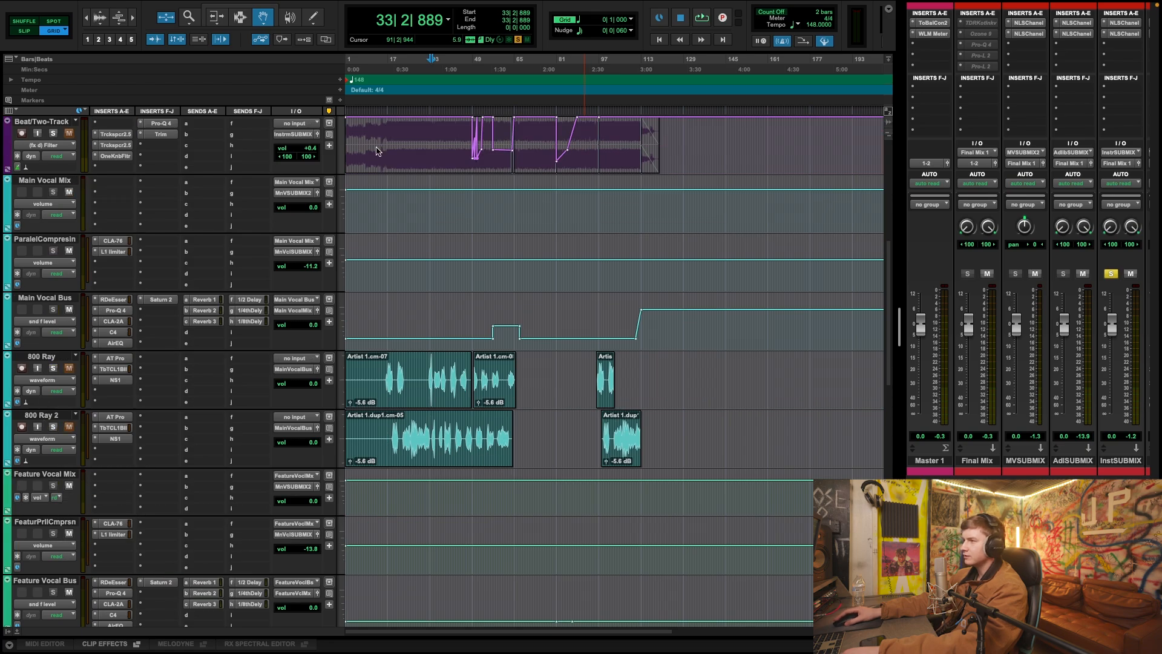
# Play the mix from bar 21 while looking over the submix, vocal and adlib tracks, then return to Final Mix.
pyautogui.scroll(6, 121, 286)
pyautogui.click(401, 175)
pyautogui.press('space')
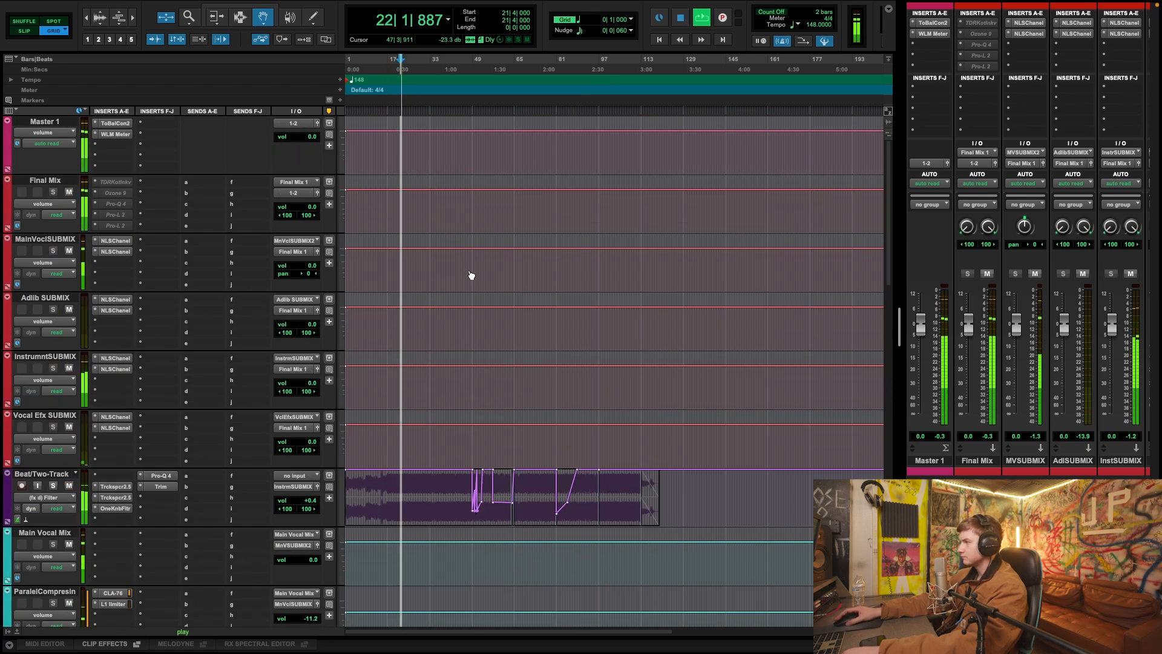
pyautogui.scroll(-10, 478, 315)
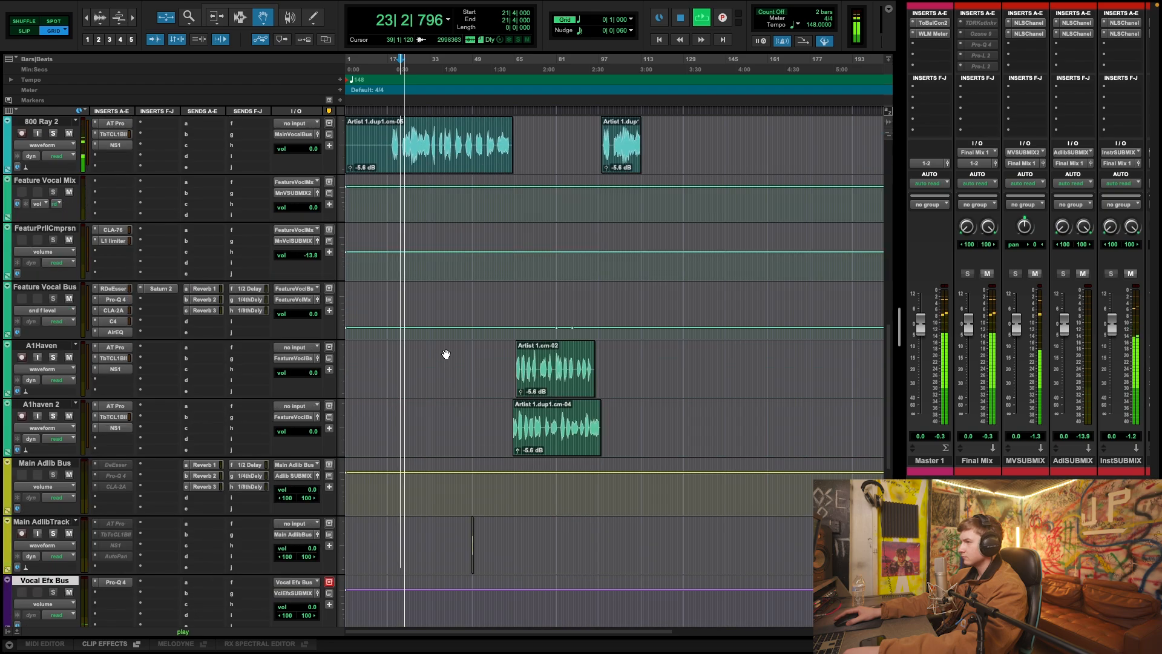
pyautogui.scroll(10, 447, 357)
pyautogui.press('space')
# Reactivate the TDR Kotelnikov compressor on the Final Mix track and open it.
pyautogui.rightClick(121, 184)
pyautogui.click(124, 197)
pyautogui.click(120, 184)
# Raise the Kotelnikov threshold to -14.2 dB while playing the mix from bar 24.
pyautogui.click(413, 68)
pyautogui.click(408, 67)
pyautogui.press('space')
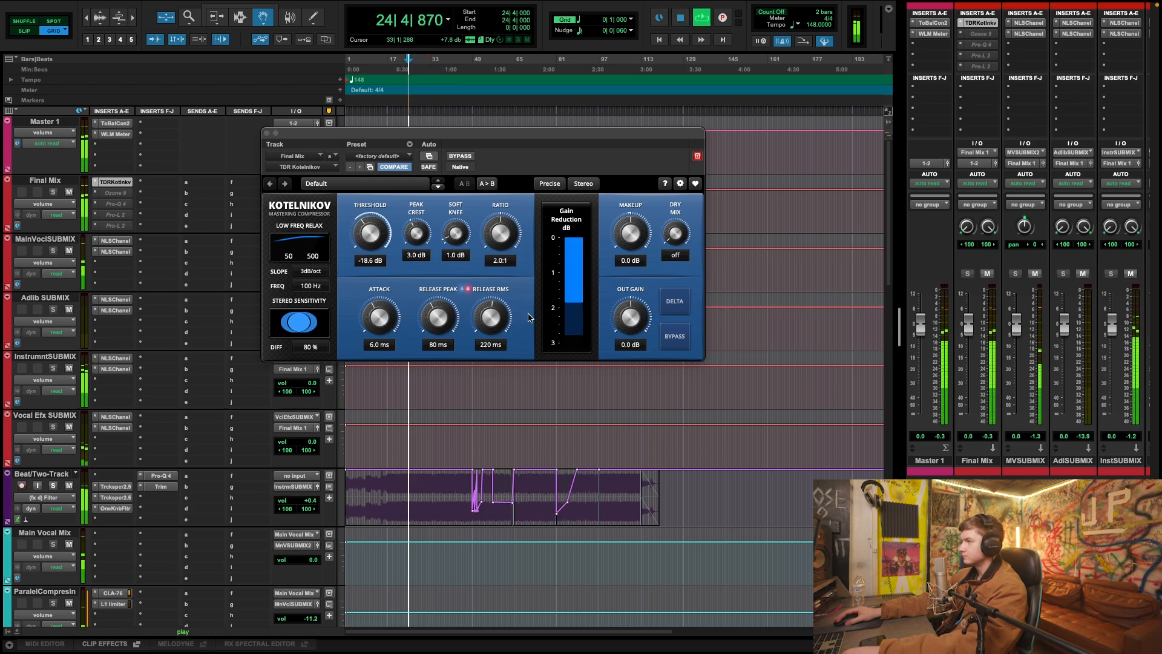
pyautogui.moveTo(371, 233); pyautogui.dragTo(371, 228)
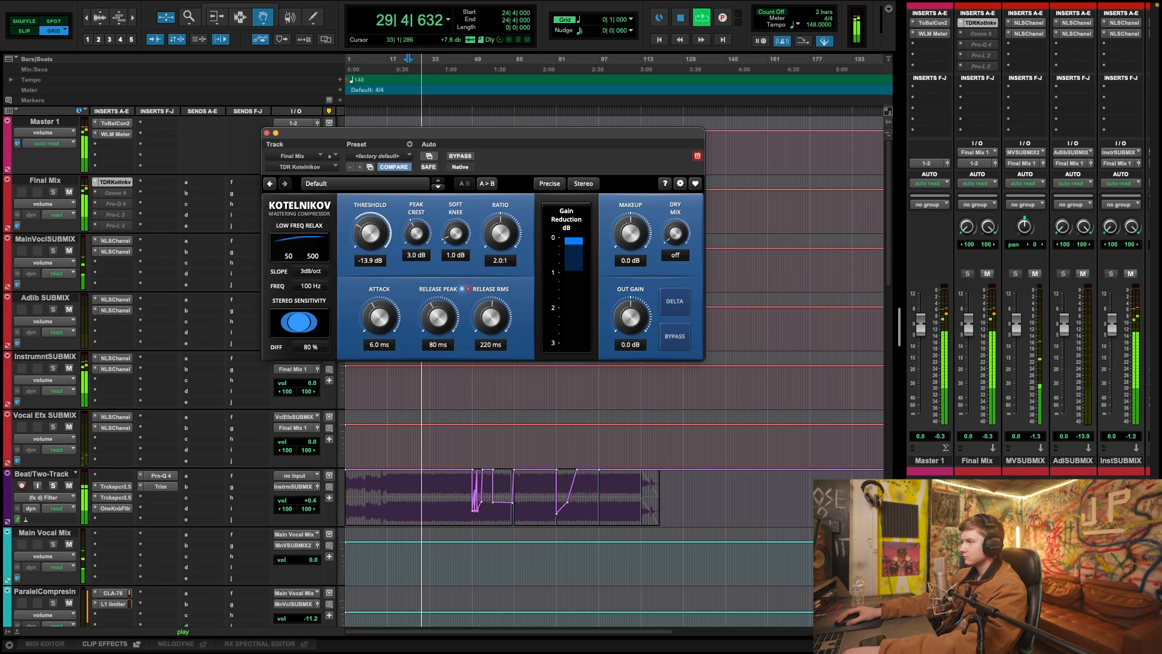
pyautogui.press('space')
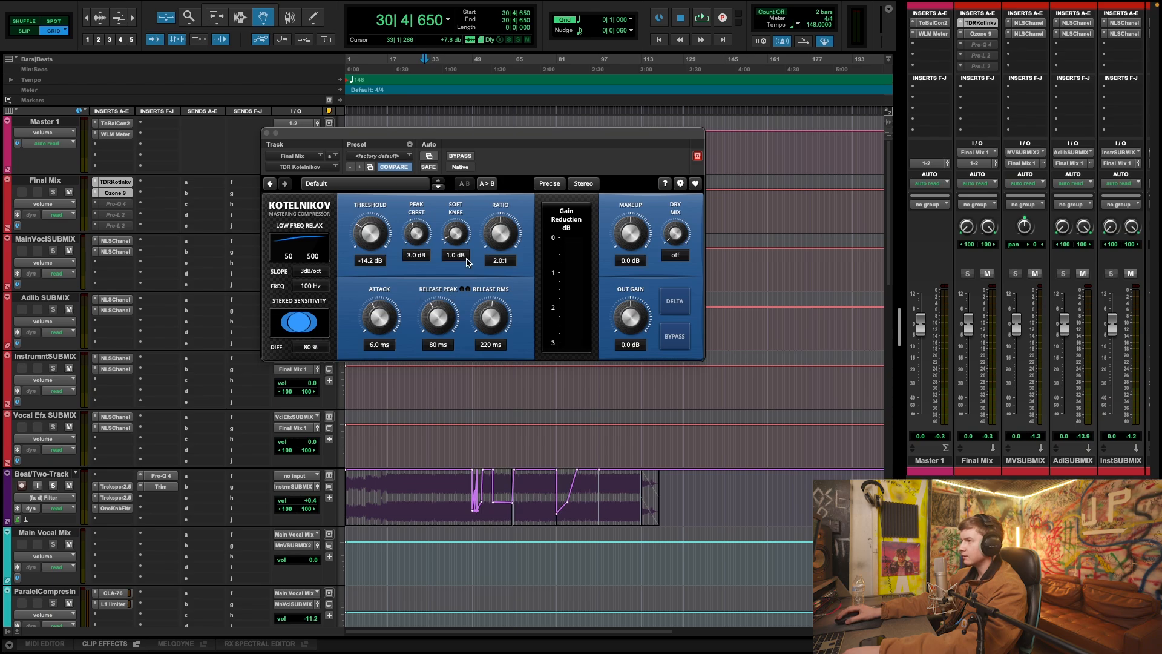
# Show the Dynamics module of Ozone 9 on Final Mix and raise the Band 1 compressor threshold slightly during playback.
pyautogui.click(467, 234)
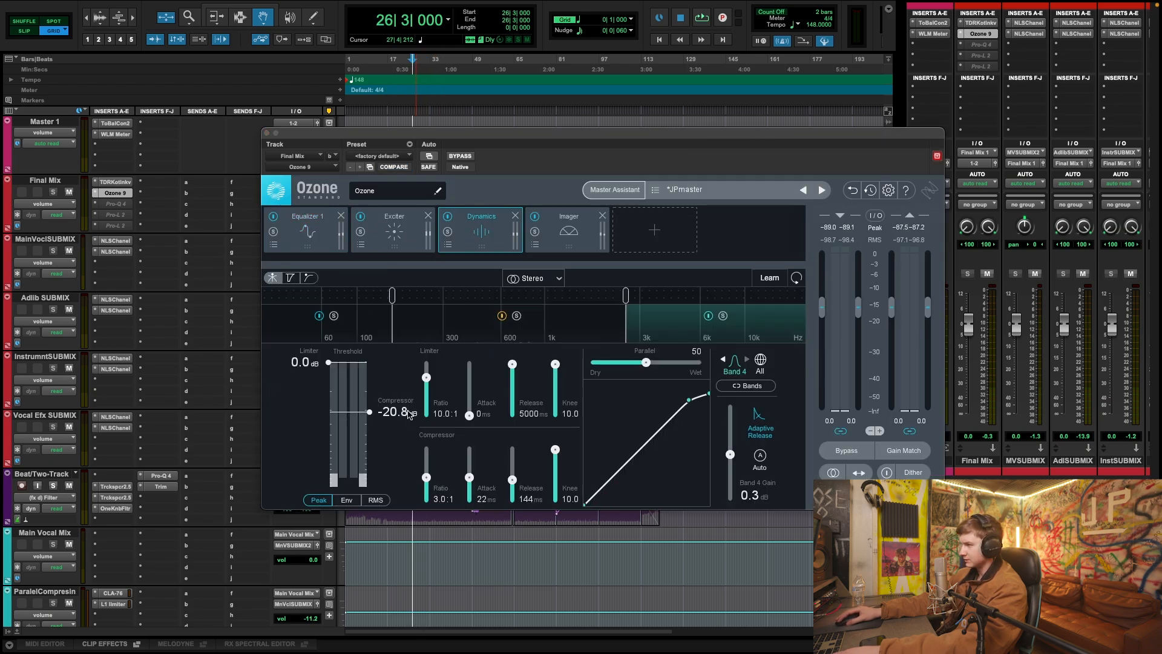
pyautogui.click(374, 331)
pyautogui.press('space')
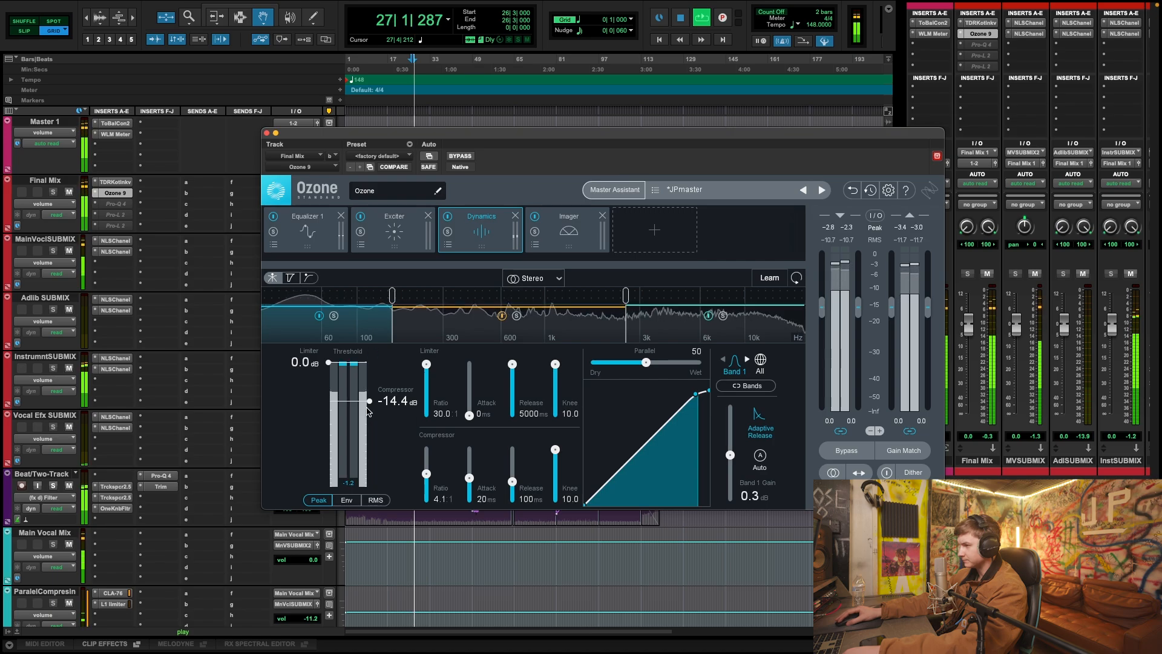
pyautogui.moveTo(368, 405); pyautogui.dragTo(369, 398)
# Set the Ozone 9 Dynamics compressor thresholds to -18.5 dB for Band 4 and -10.5 dB for Band 2.
pyautogui.click(662, 328)
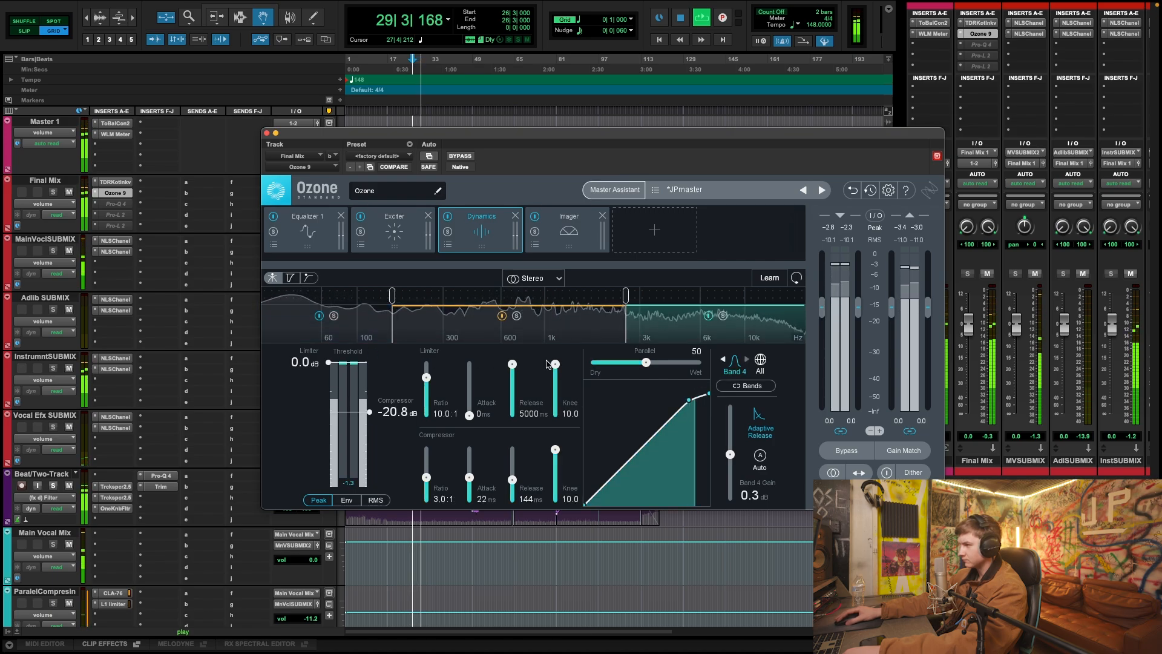
pyautogui.moveTo(368, 414); pyautogui.dragTo(369, 410)
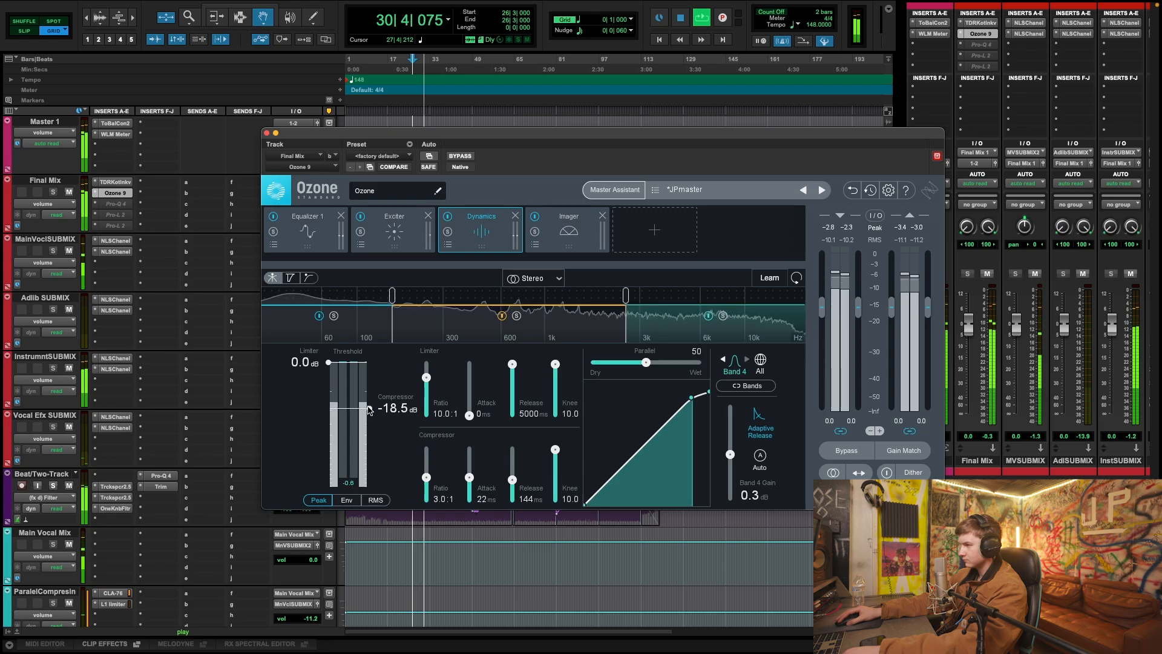
pyautogui.click(447, 319)
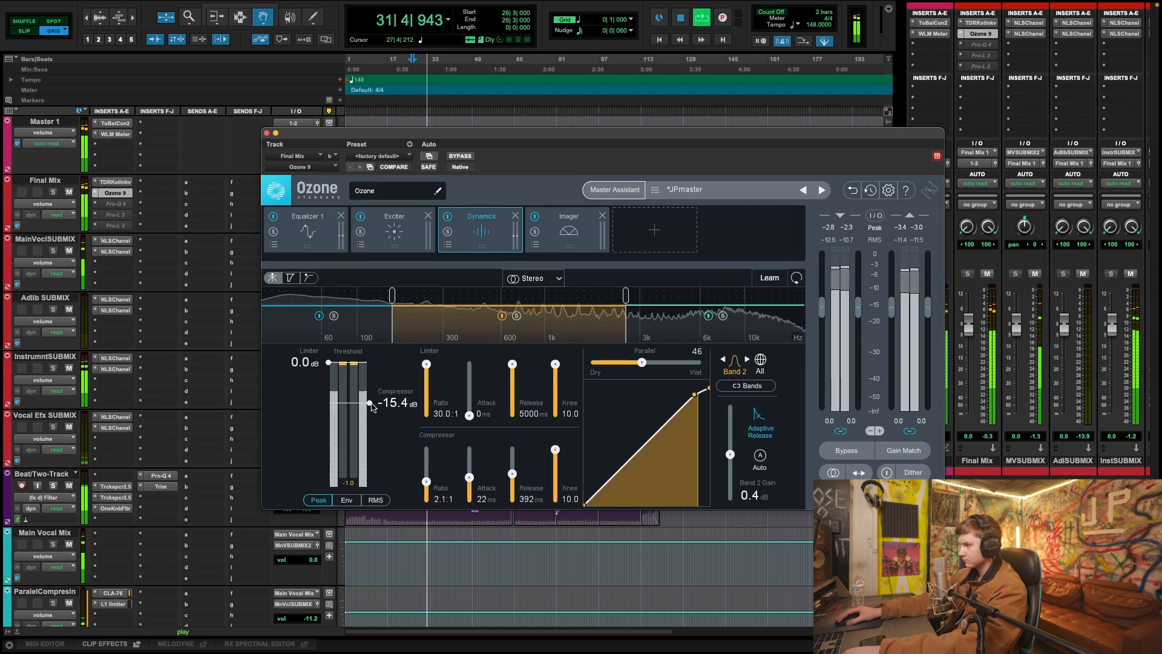
pyautogui.moveTo(370, 405); pyautogui.dragTo(370, 396)
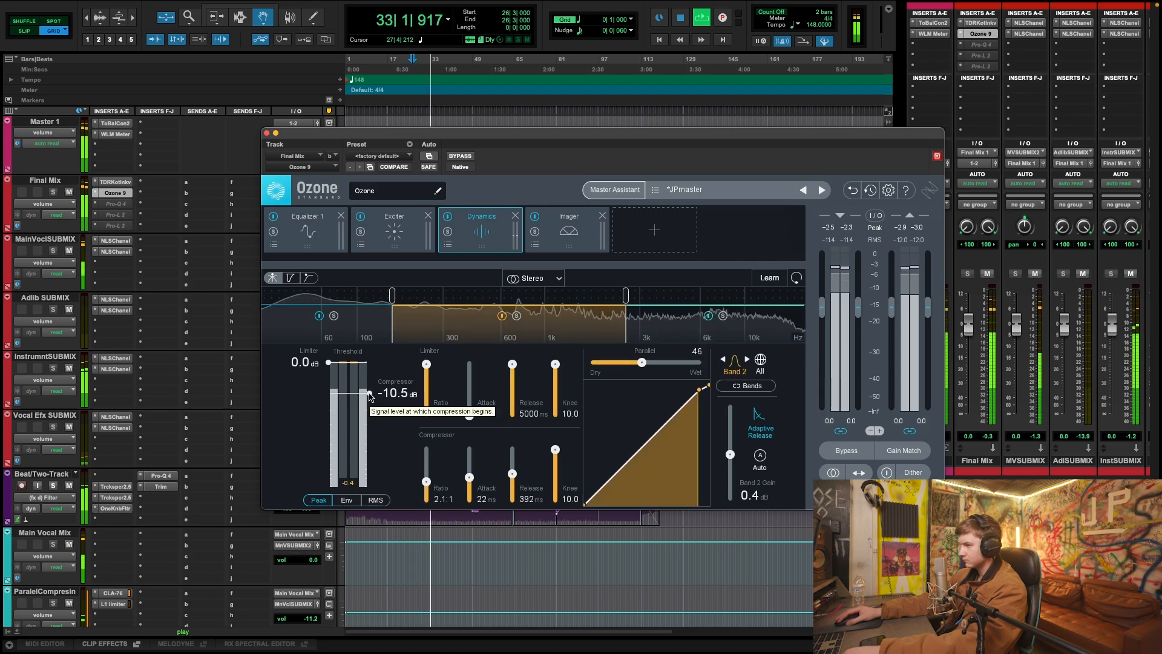
pyautogui.press('space')
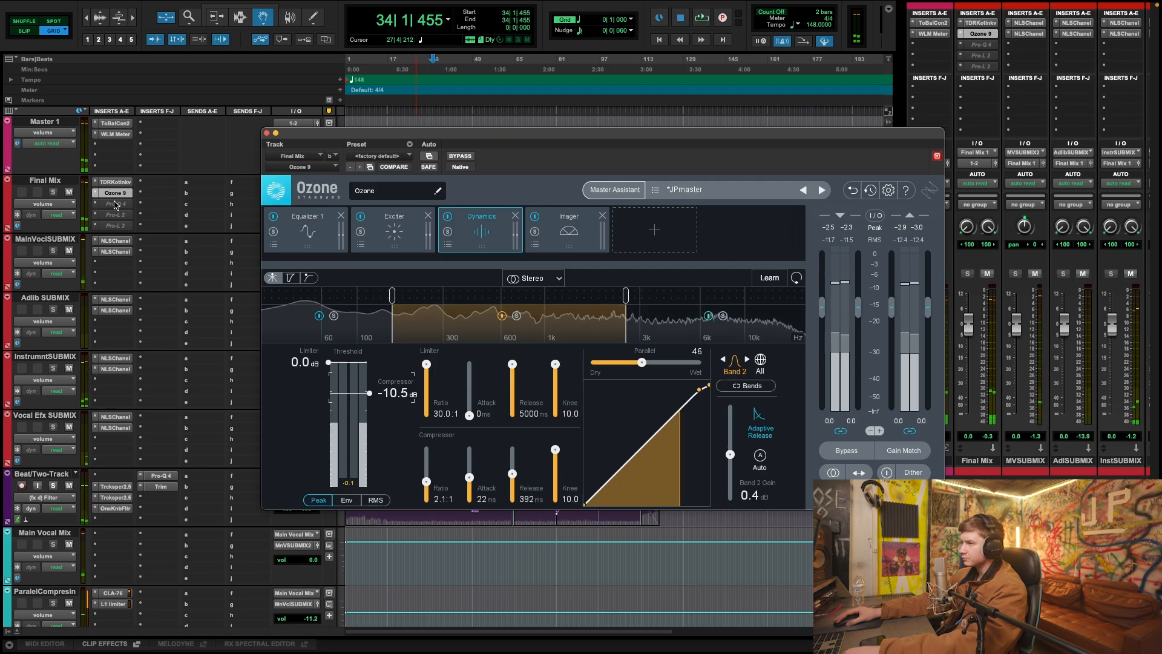
# Reactivate the first Pro-L 2 limiter on the Final Mix track and open it.
pyautogui.rightClick(118, 214)
pyautogui.click(130, 228)
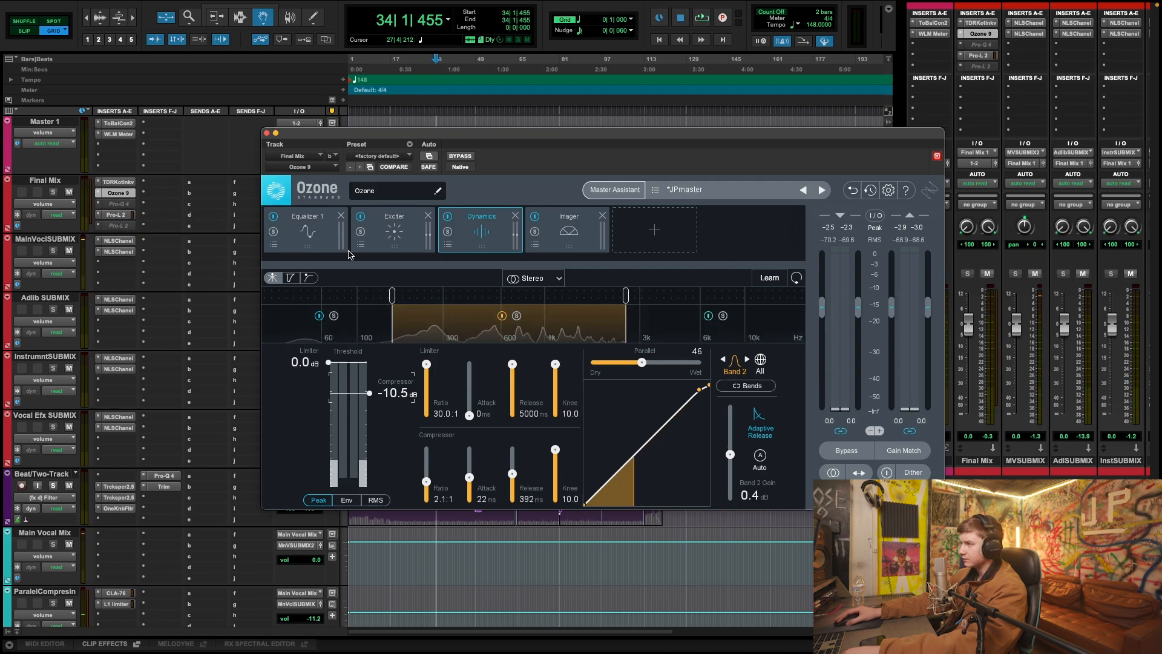
pyautogui.click(118, 215)
# Lower the Pro-L 2 gain to about +5.8 dB while playing the mix from bar 34.
pyautogui.press('space')
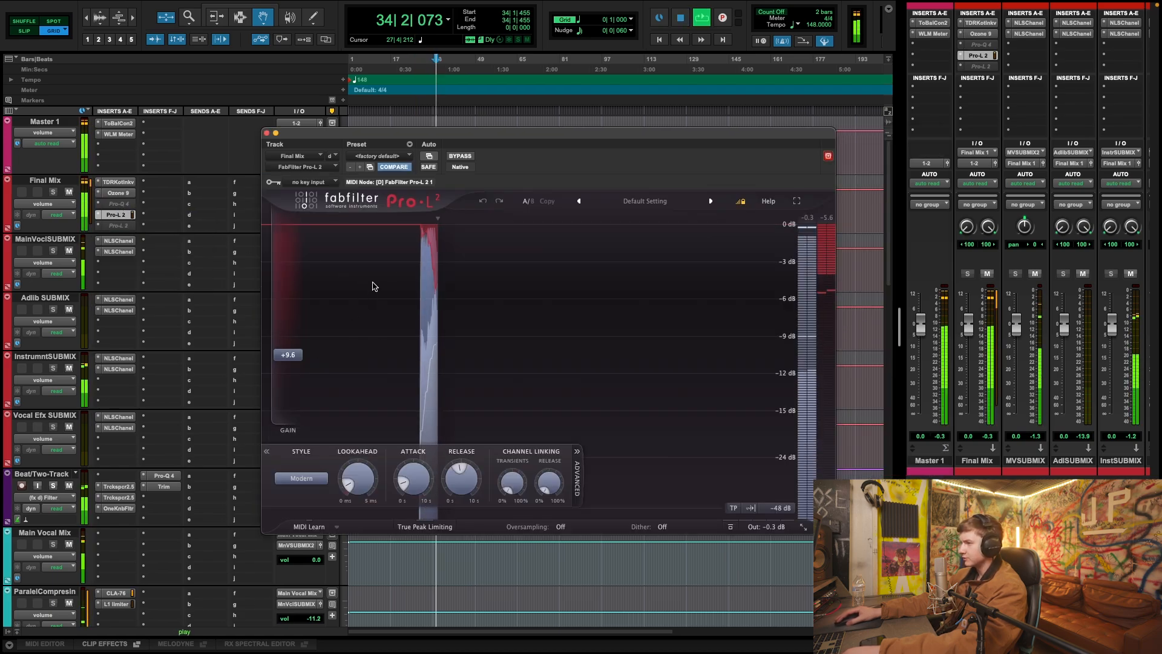
pyautogui.moveTo(293, 358); pyautogui.dragTo(293, 375)
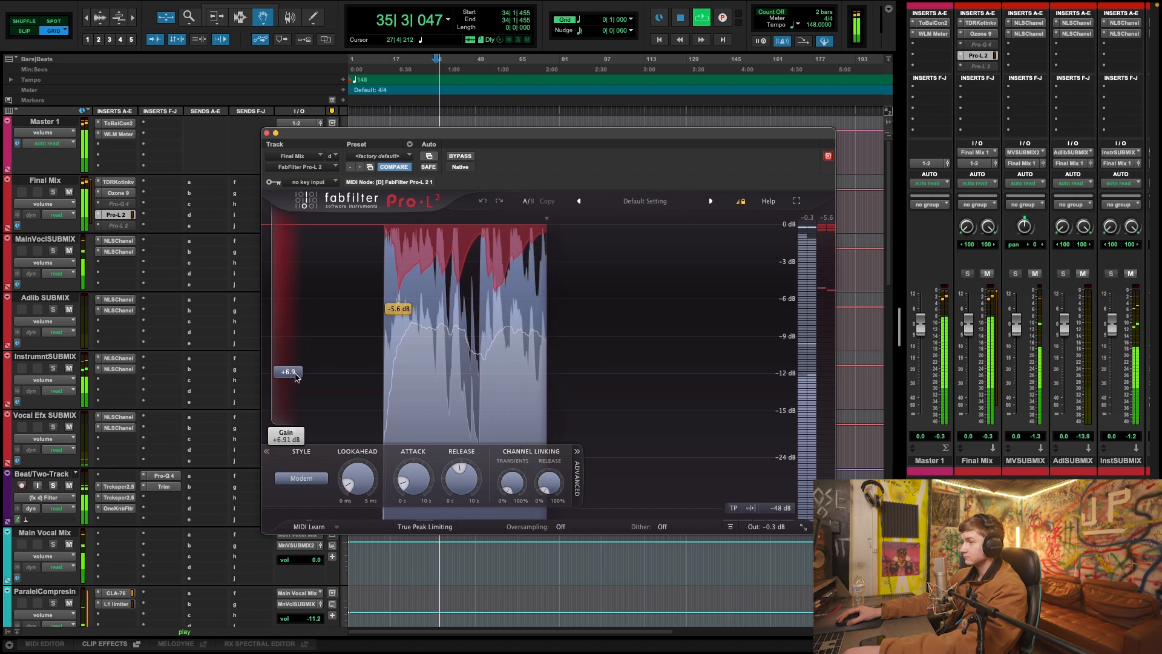
pyautogui.press('space')
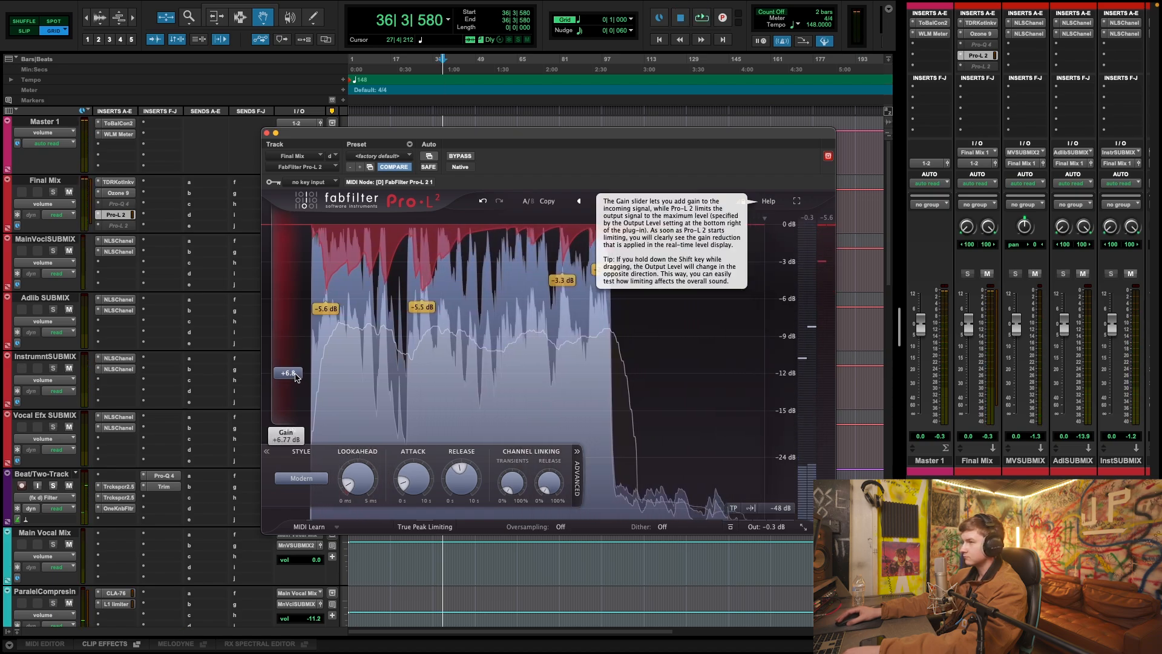
pyautogui.press('space')
pyautogui.moveTo(296, 376)
pyautogui.mouseDown()
pyautogui.moveTo(295, 394)
pyautogui.moveTo(296, 385)
pyautogui.mouseUp()
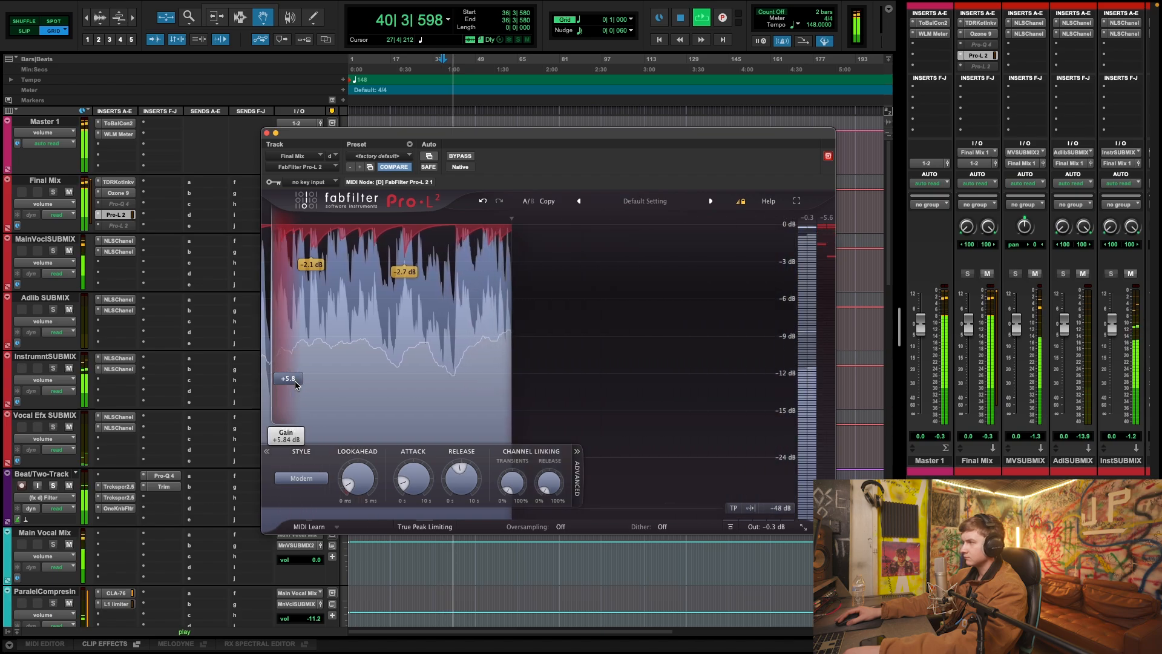
pyautogui.moveTo(295, 380); pyautogui.dragTo(294, 385)
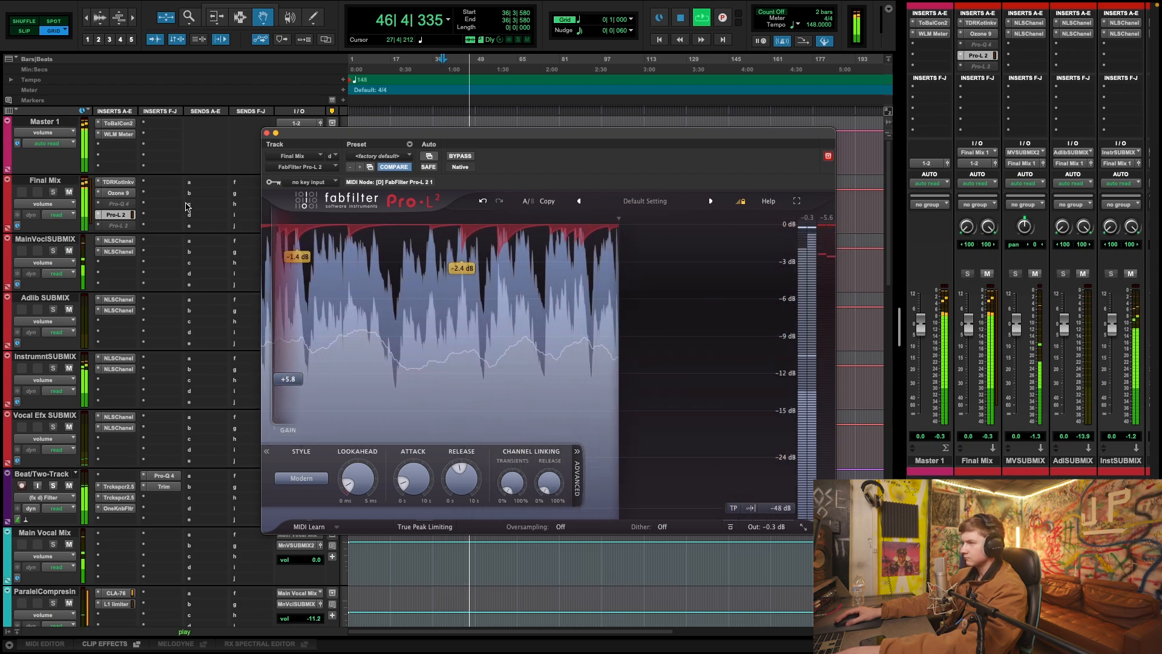
# Reactivate the second Pro-L 2 limiter on the Final Mix track and open it.
pyautogui.rightClick(115, 215)
pyautogui.click(132, 239)
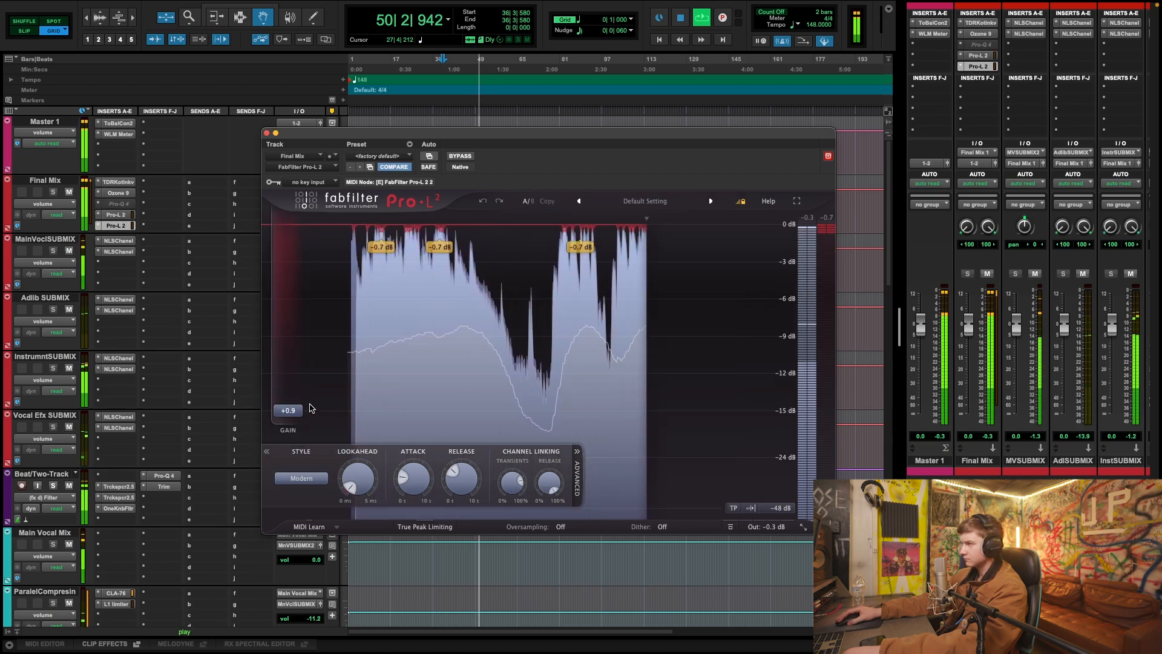
# Check the mix loudness in the WLM Meter on Master 1 while playing from bar 25, and close the meter.
pyautogui.click(118, 135)
pyautogui.click(411, 67)
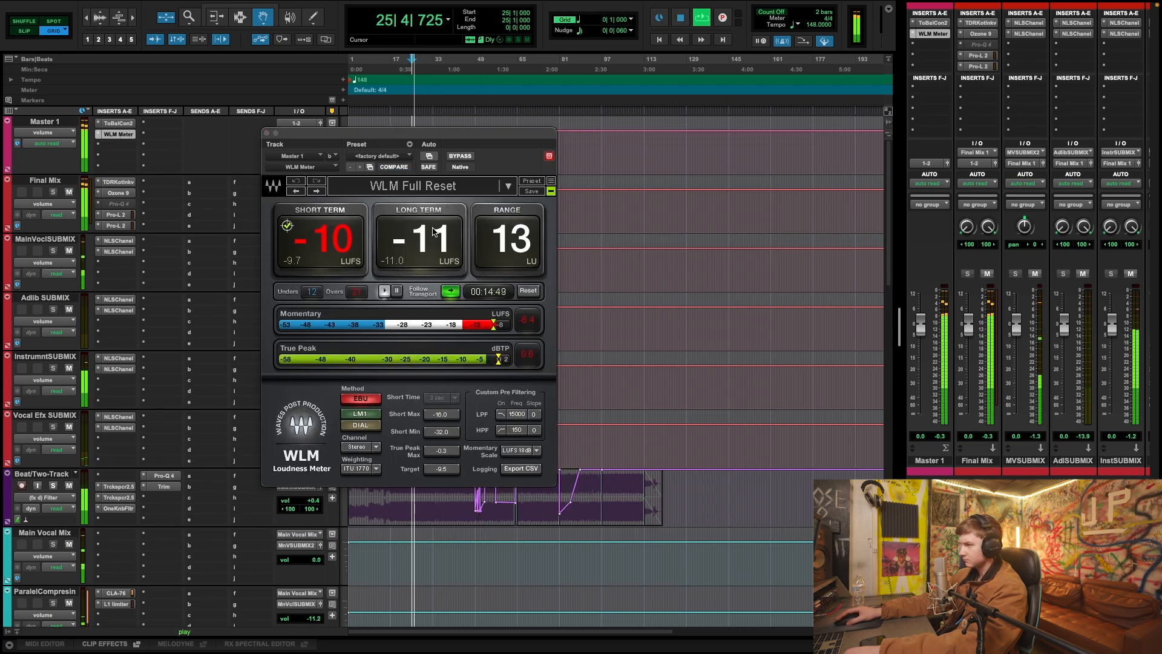
pyautogui.click(267, 136)
pyautogui.press('space')
# Examine the settings of both Final Mix Pro-L 2 limiters and the second limiter's gain reduction during playback.
pyautogui.click(112, 216)
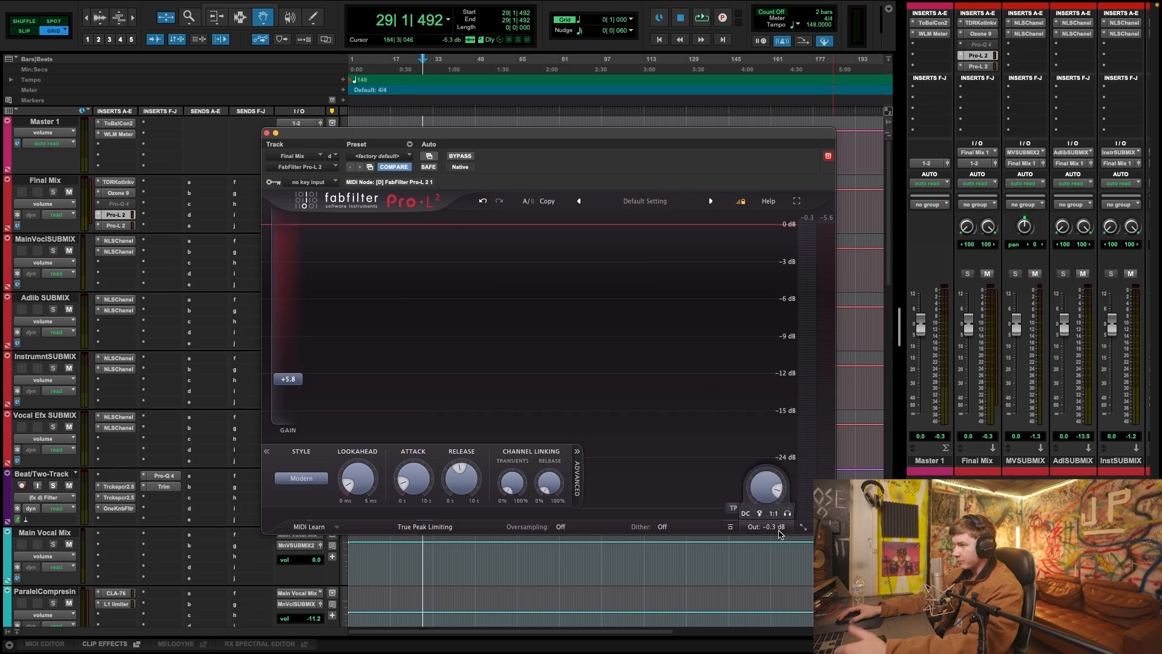
pyautogui.click(125, 226)
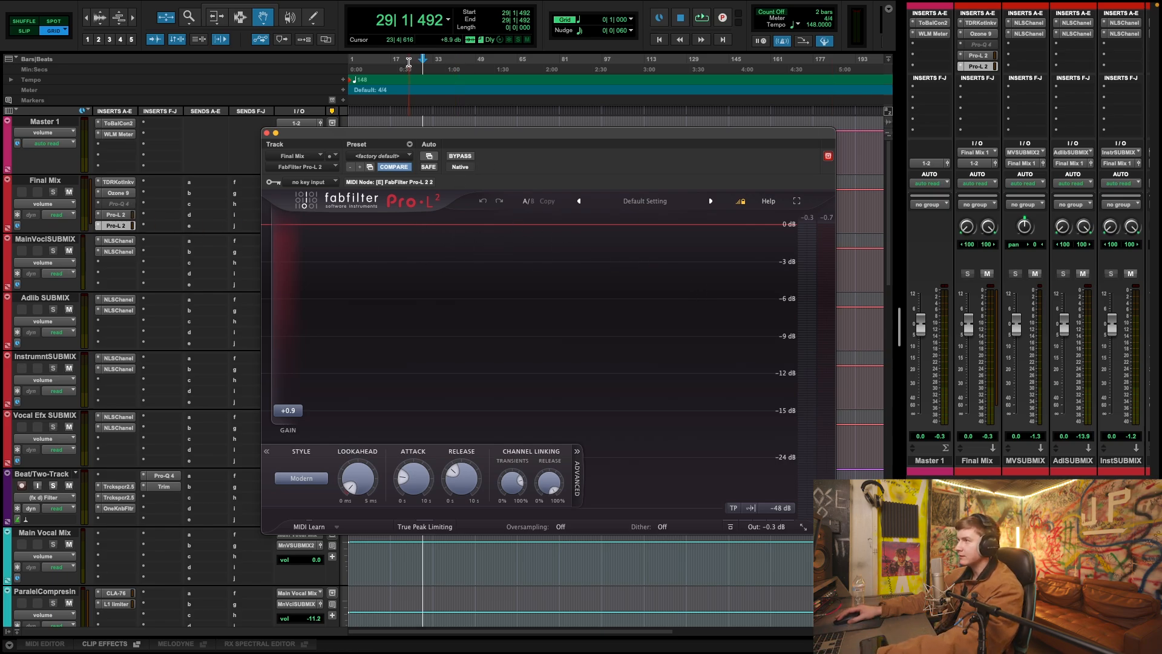
pyautogui.press('space')
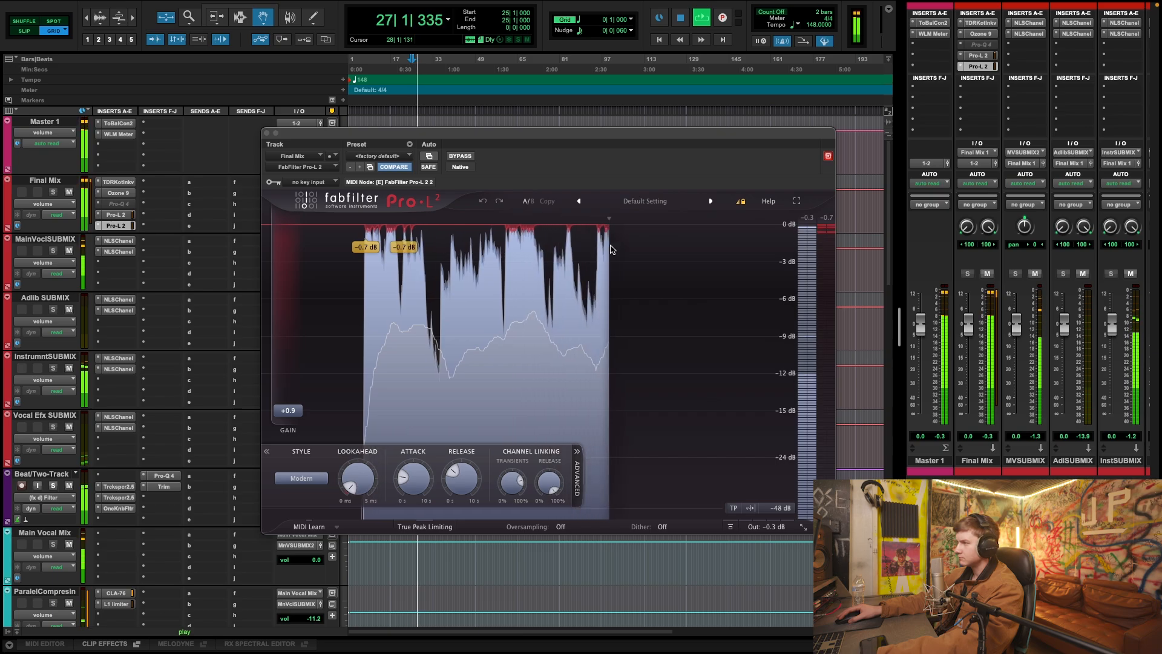
pyautogui.press('space')
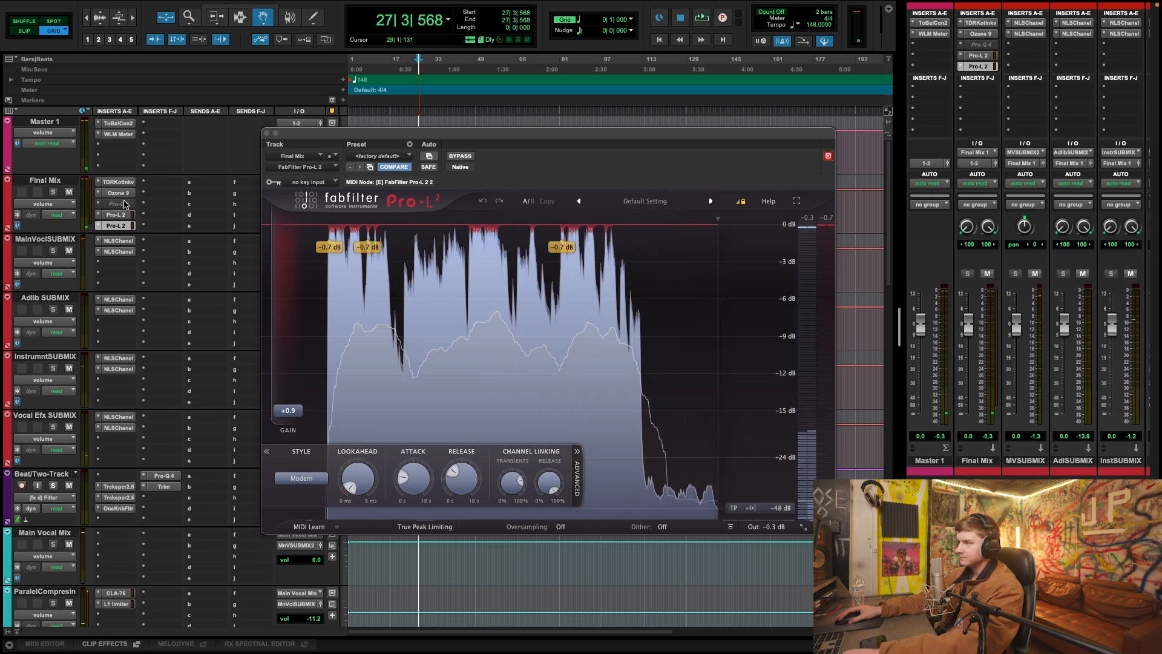
# Play the mix from bar 27 and examine its frequency curve in Tonal Balance Control on Master 1.
pyautogui.press('space')
pyautogui.click(118, 123)
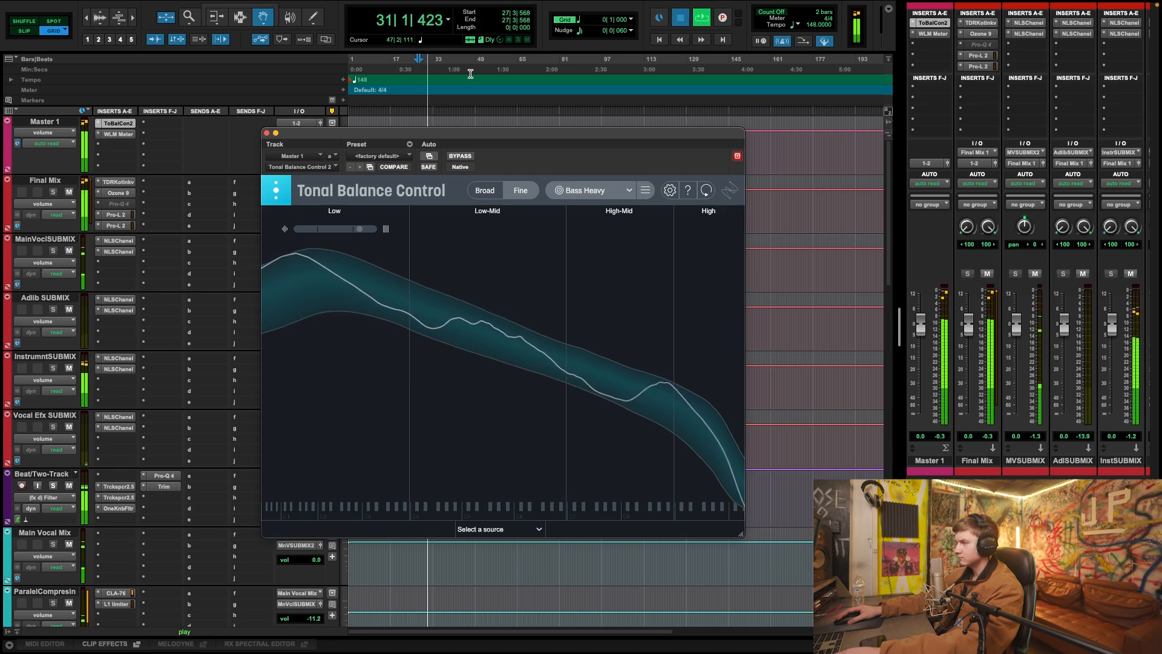
pyautogui.press('space')
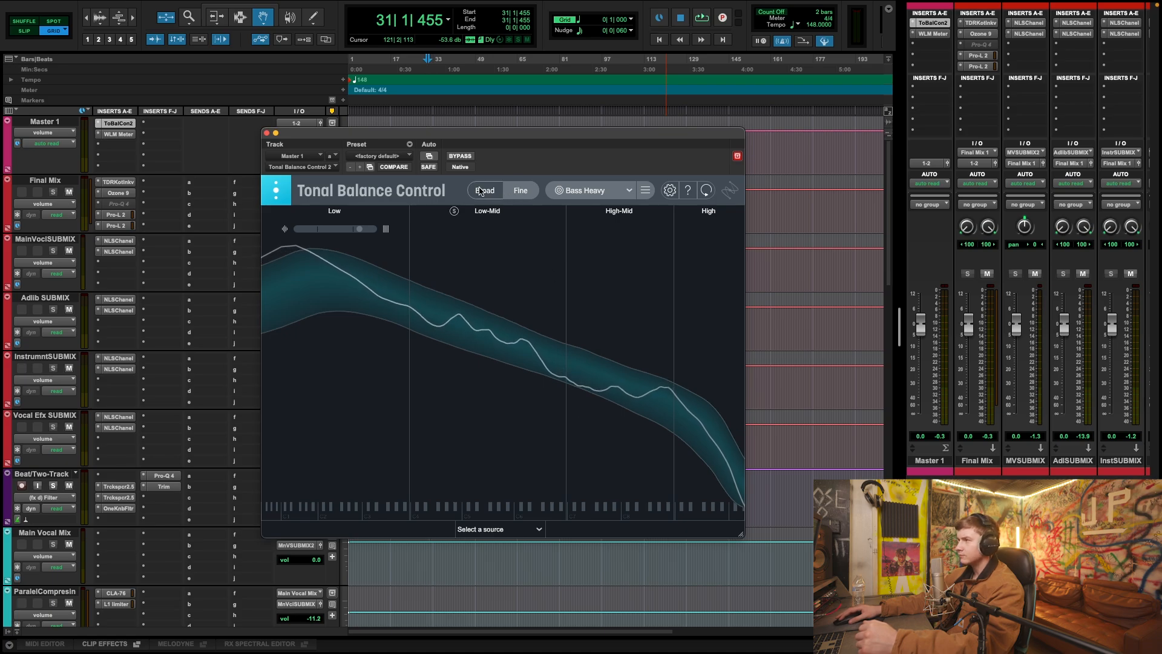
# Change the Tonal Balance Control target from Bass Heavy to Hip Hop and show it in Fine view.
pyautogui.click(480, 191)
pyautogui.click(612, 191)
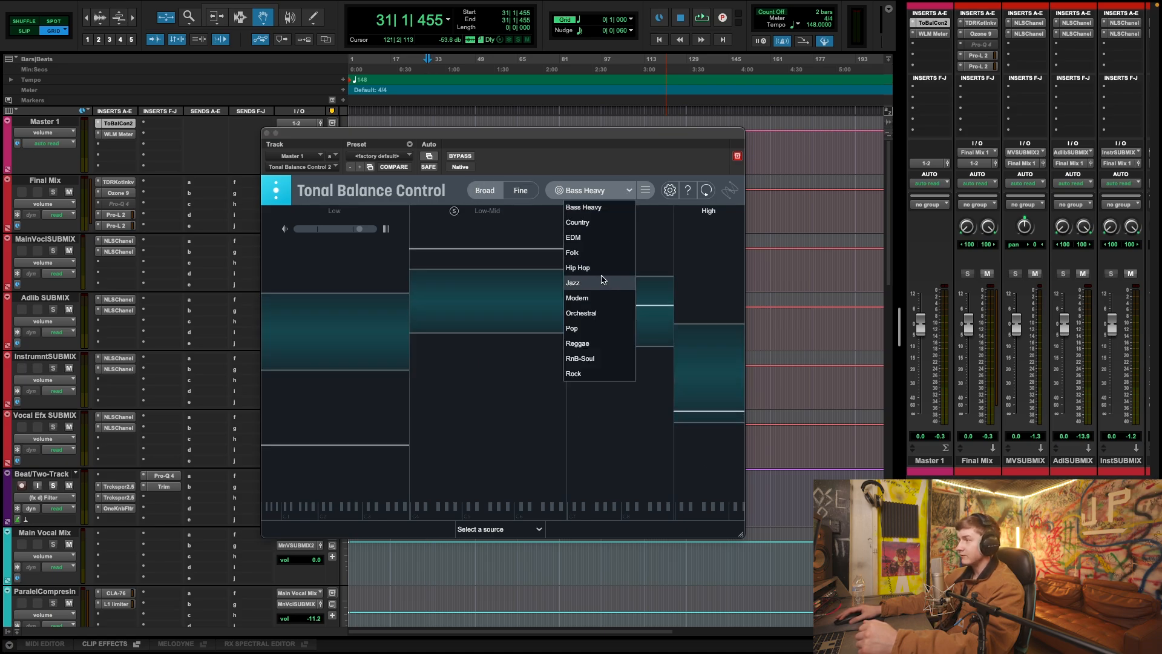
pyautogui.click(590, 247)
pyautogui.click(514, 192)
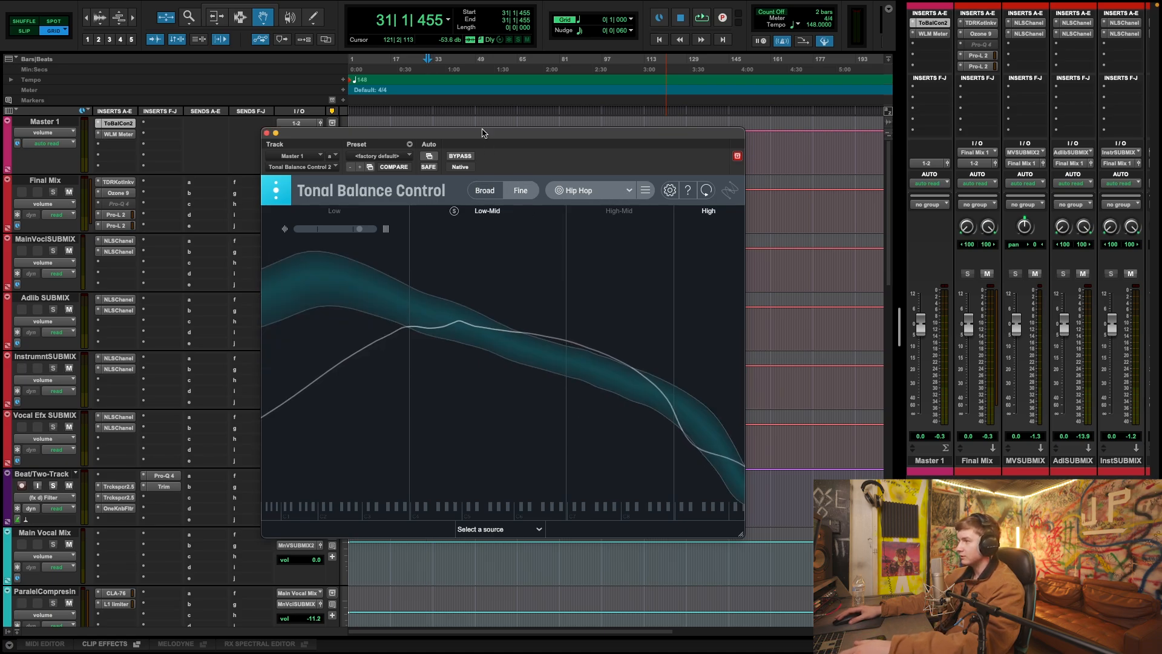
# Play the mix from bar 42 to compare its curve with the Hip Hop target, and close Tonal Balance Control.
pyautogui.click(464, 73)
pyautogui.press('space')
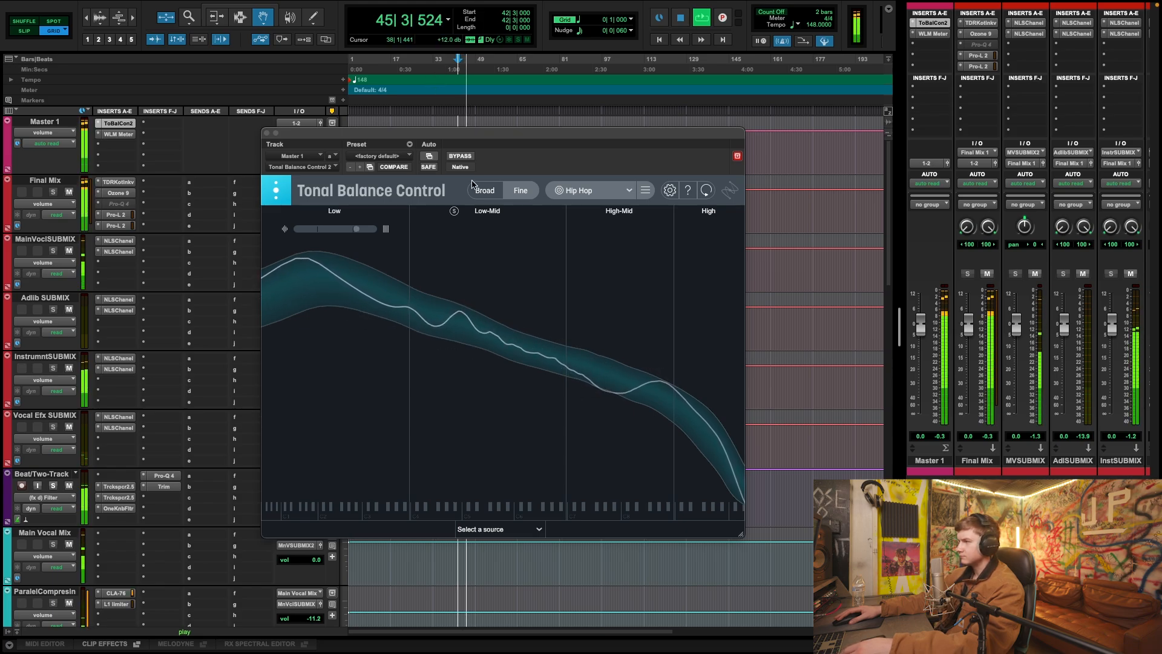
pyautogui.press('space')
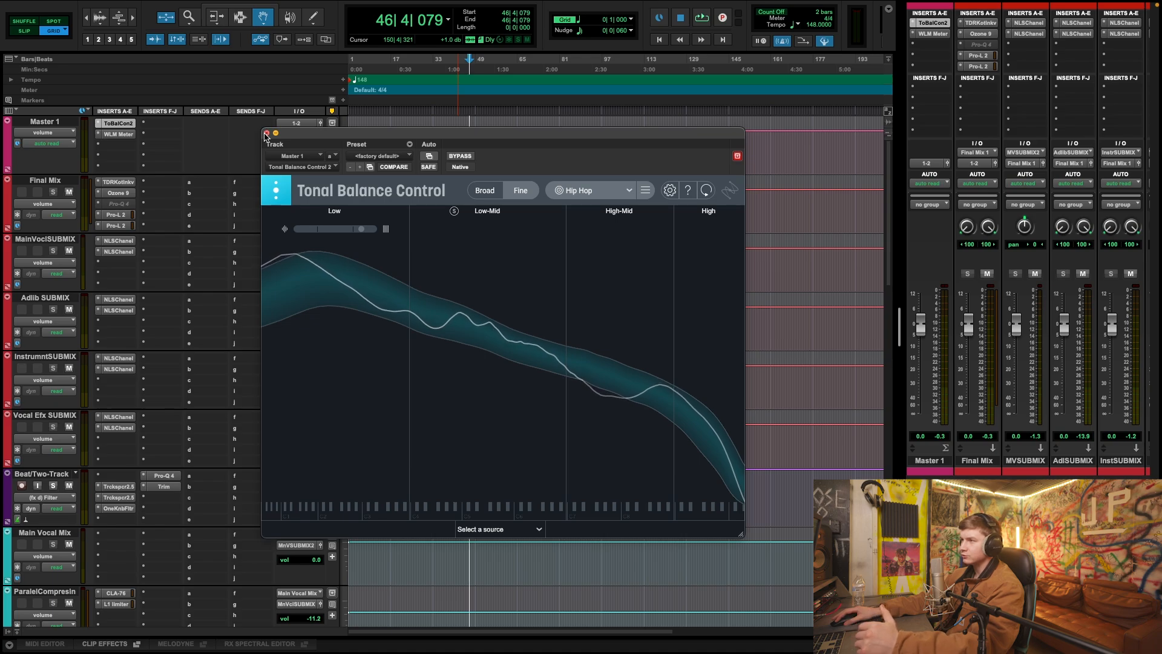
pyautogui.click(266, 133)
# Reset the WLM Meter on Master 1 and measure the mix loudness while playing from bar 14.
pyautogui.click(97, 134)
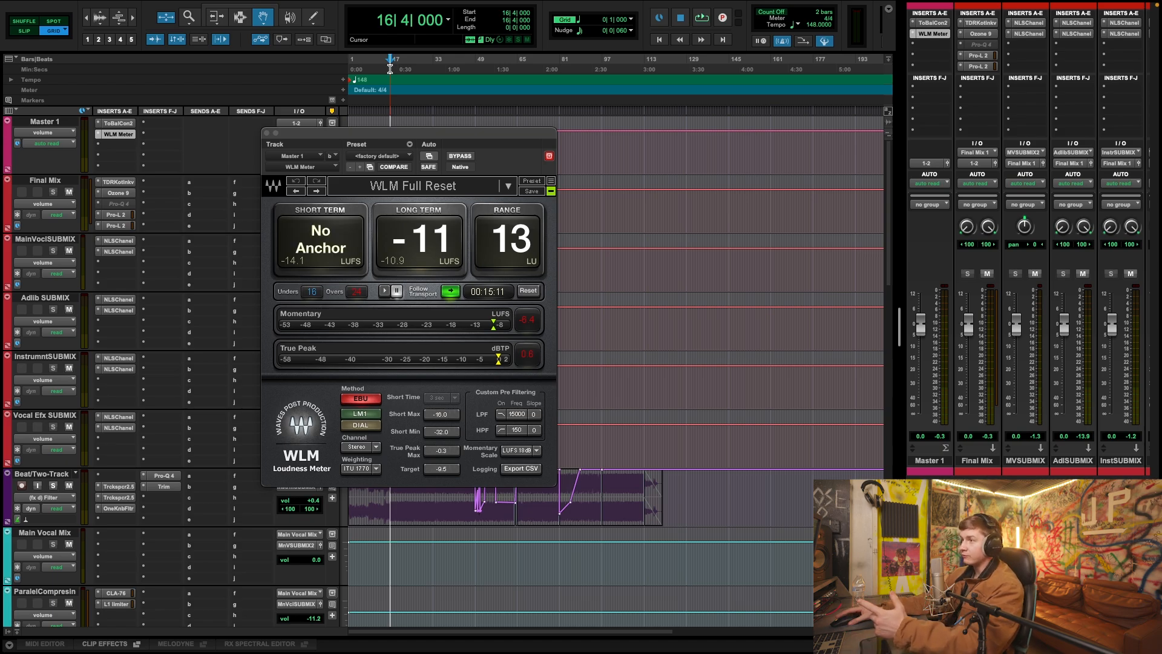
pyautogui.click(384, 122)
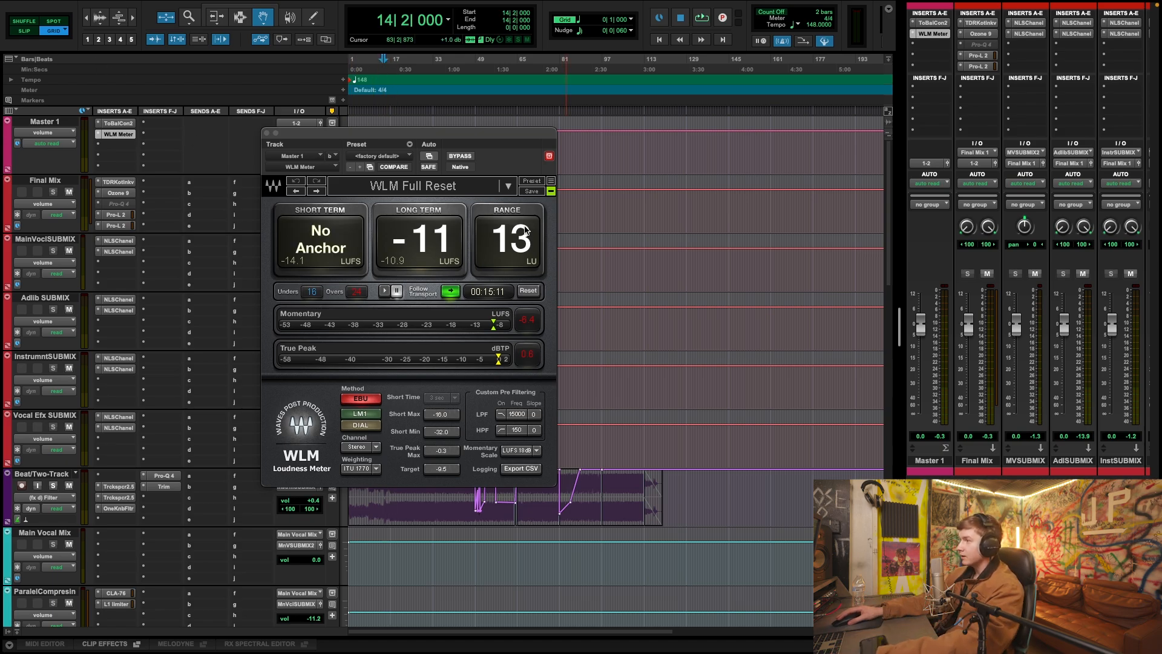
pyautogui.press('space')
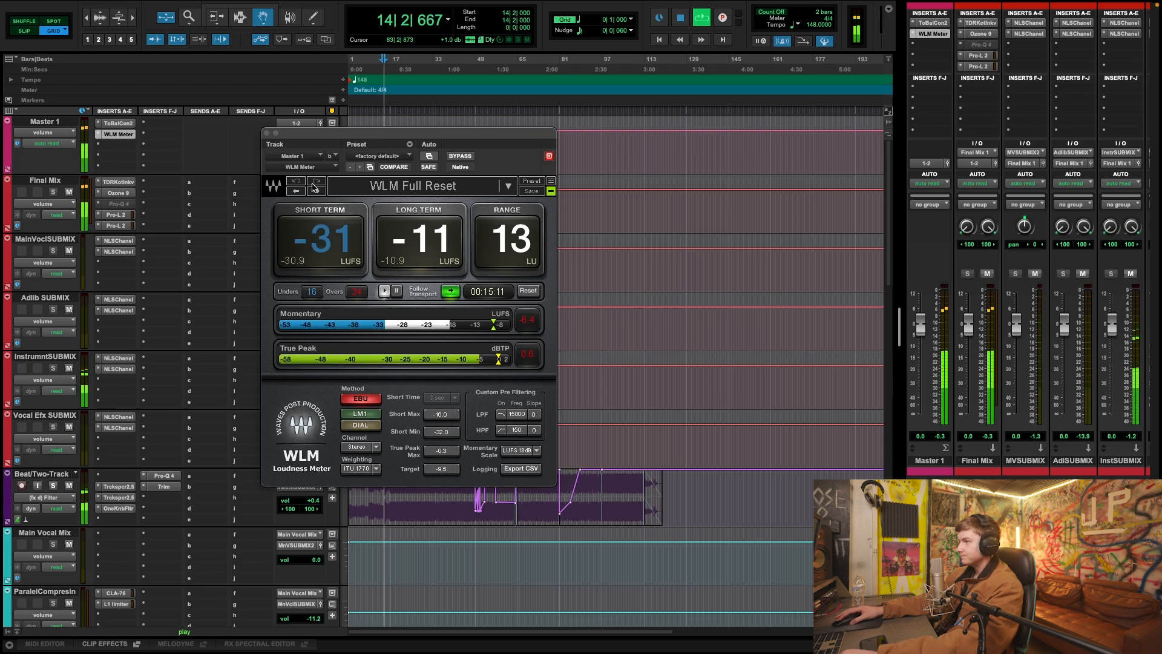
pyautogui.click(528, 291)
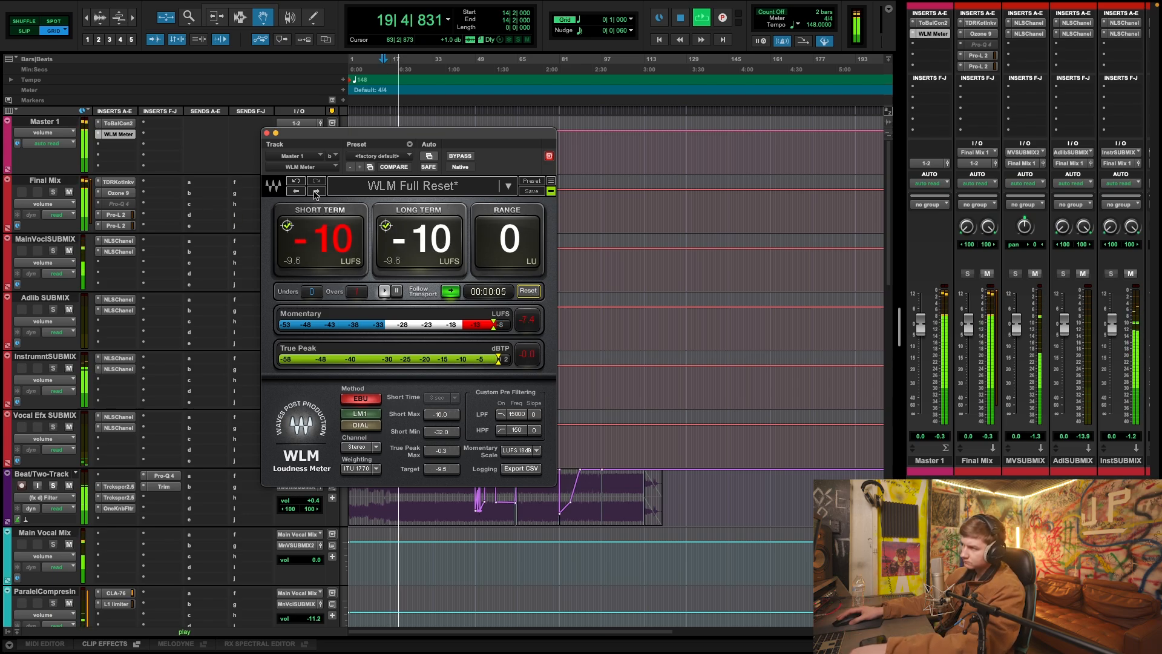
pyautogui.click(267, 134)
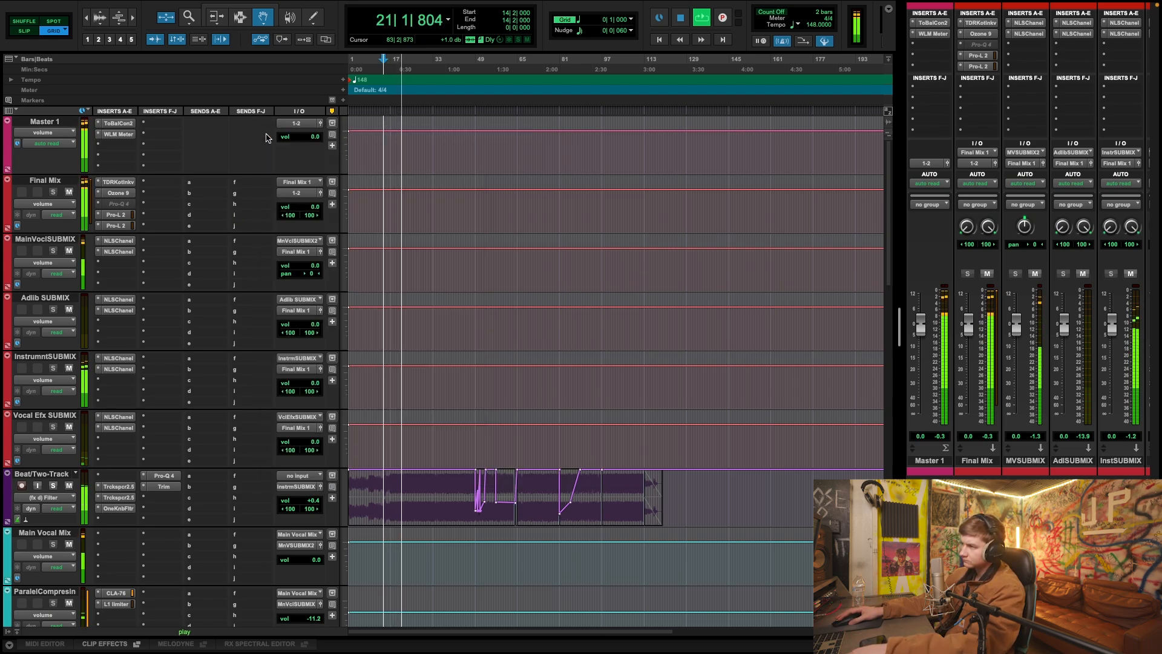
# Check the gain reduction of the first Final Mix Pro-L 2 during playback and close the limiter.
pyautogui.click(132, 216)
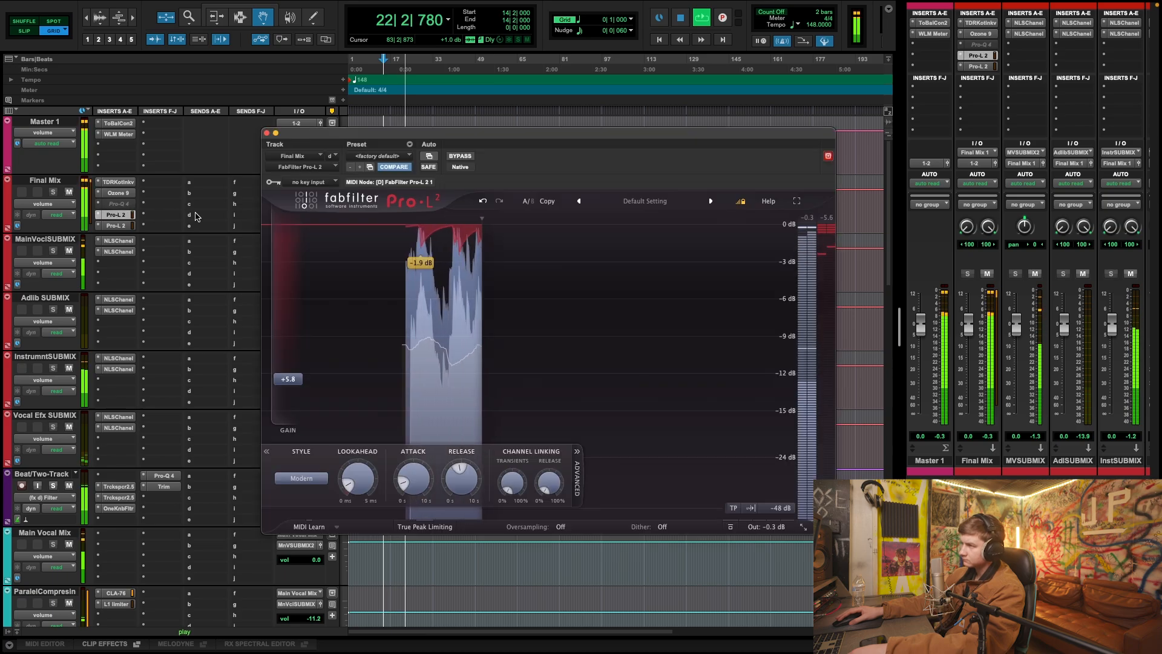
pyautogui.press('space')
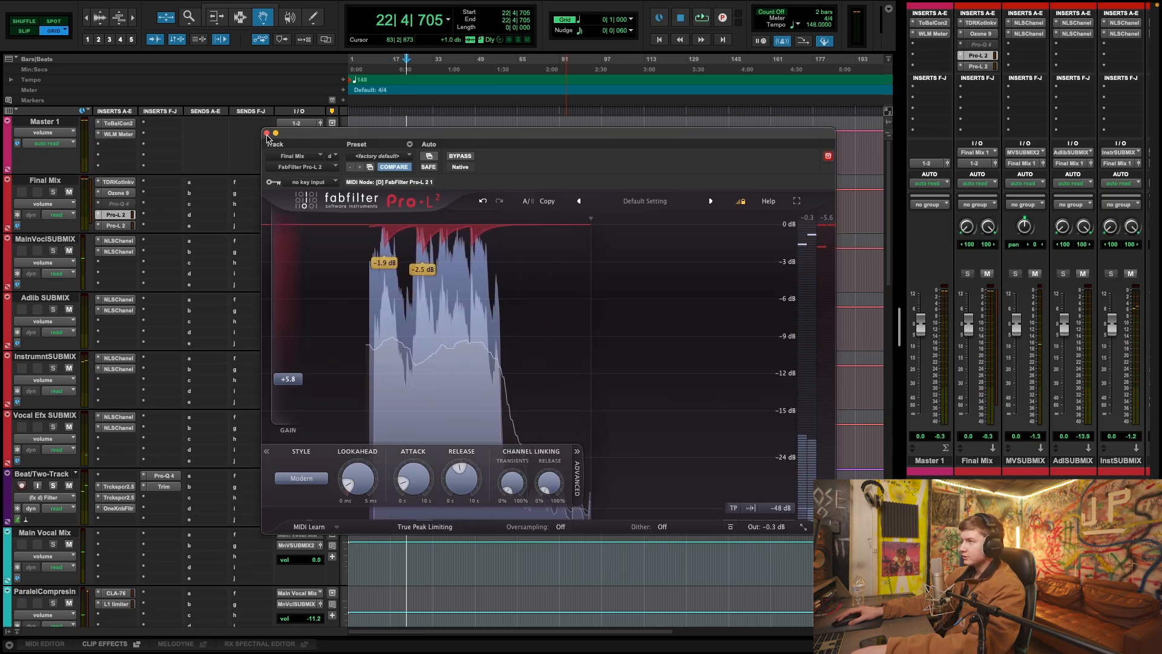
pyautogui.click(267, 133)
# Find the adlib clip on Main AdlibTrack near bar 49 and audition it in the mix from bar 48.
pyautogui.scroll(-10, 604, 289)
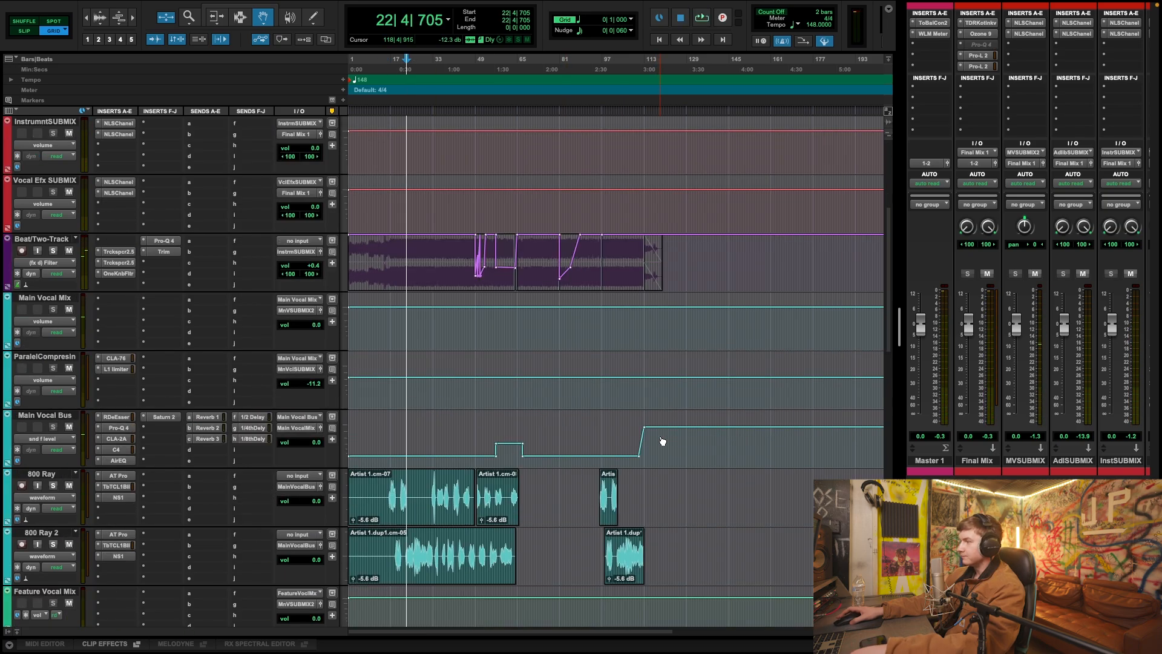
pyautogui.scroll(5, 500, 119)
pyautogui.click(476, 86)
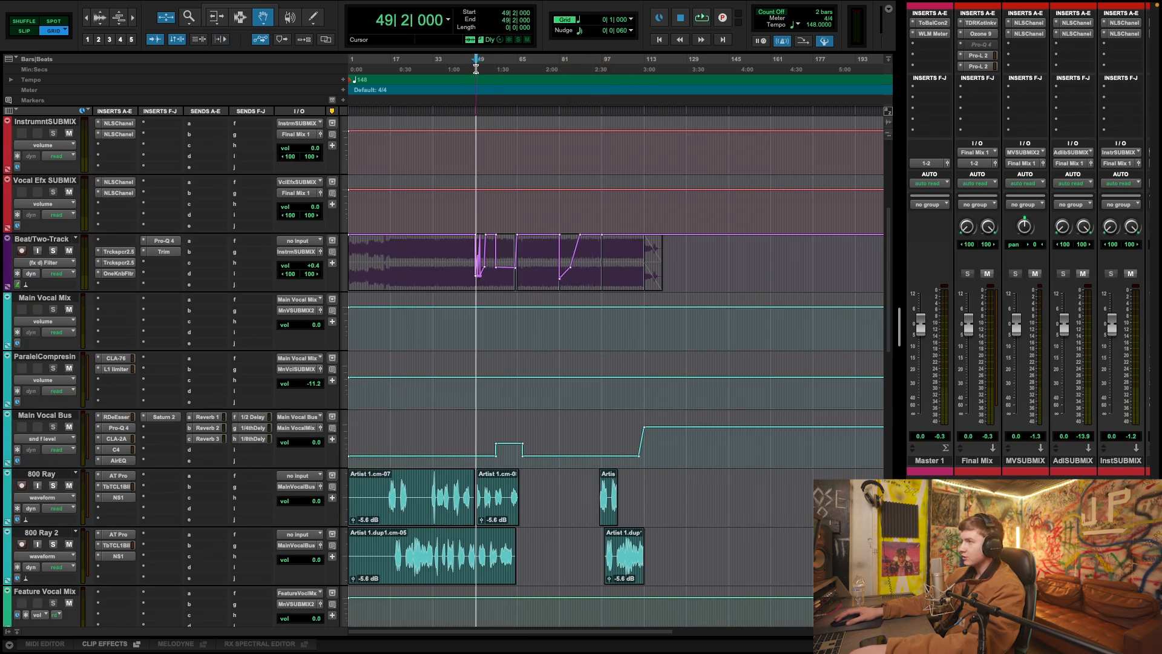
pyautogui.scroll(-10, 513, 260)
pyautogui.scroll(-2, 510, 340)
pyautogui.scroll(4, 629, 277)
pyautogui.scroll(2, 629, 277)
pyautogui.click(563, 121)
pyautogui.press('space')
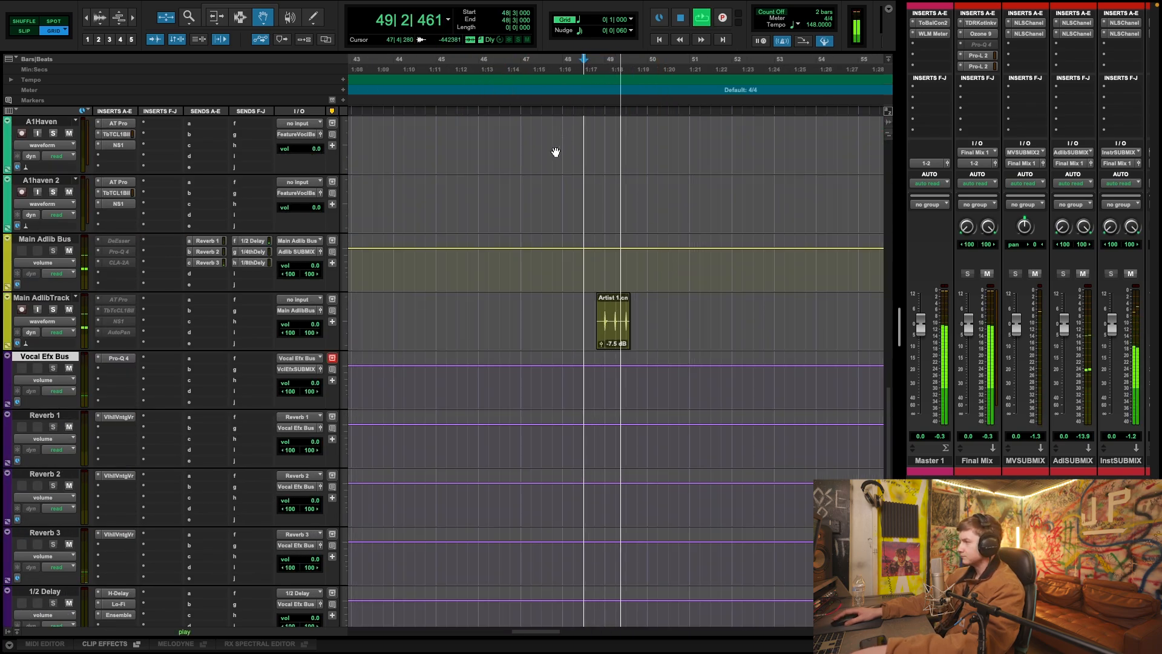
pyautogui.scroll(6, 602, 306)
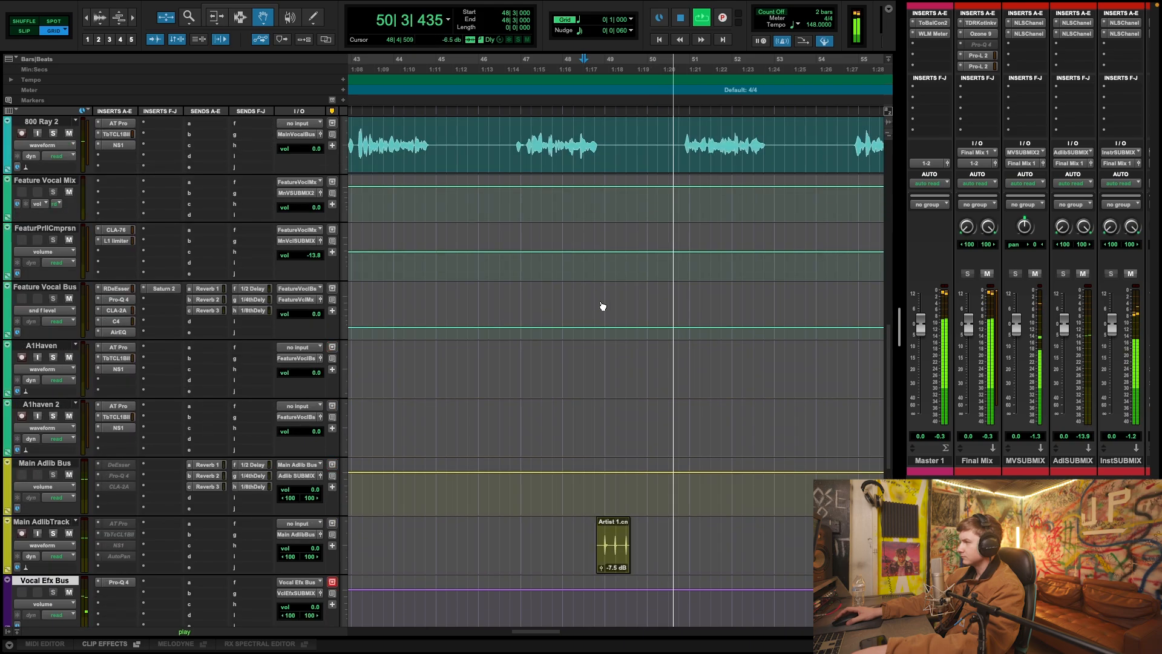
pyautogui.scroll(-4, 625, 368)
pyautogui.press('space')
# Select the clip on Main AdlibTrack near bar 49.
pyautogui.scroll(4, 620, 333)
pyautogui.scroll(-4, 615, 298)
pyautogui.click(613, 436)
pyautogui.click(42, 438)
pyautogui.click(58, 371)
pyautogui.click(52, 381)
# Show the Reverb 3 send level of the Main Adlib Bus and bring the main vocal tracks into view.
pyautogui.click(210, 369)
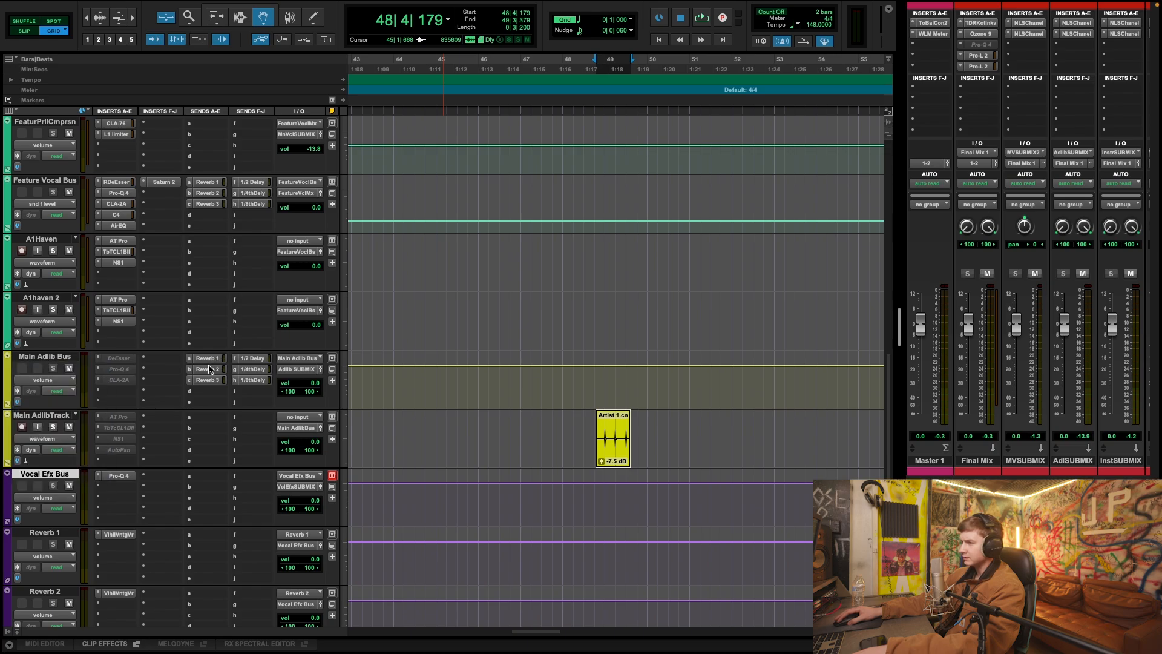
pyautogui.click(211, 359)
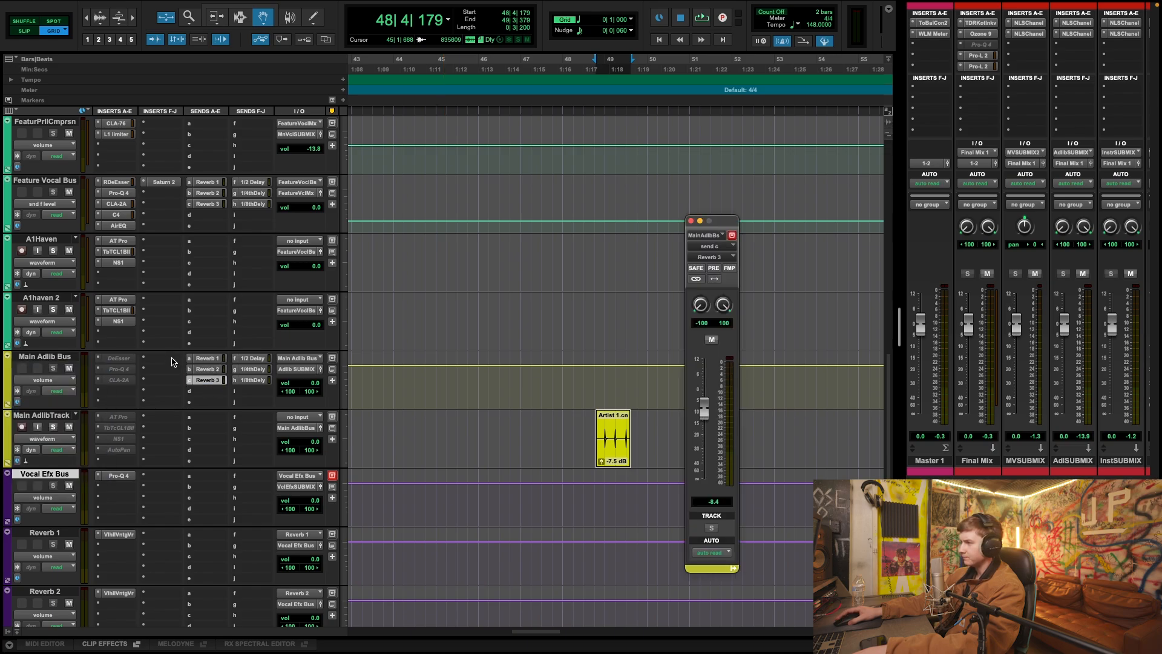
pyautogui.scroll(6, 611, 405)
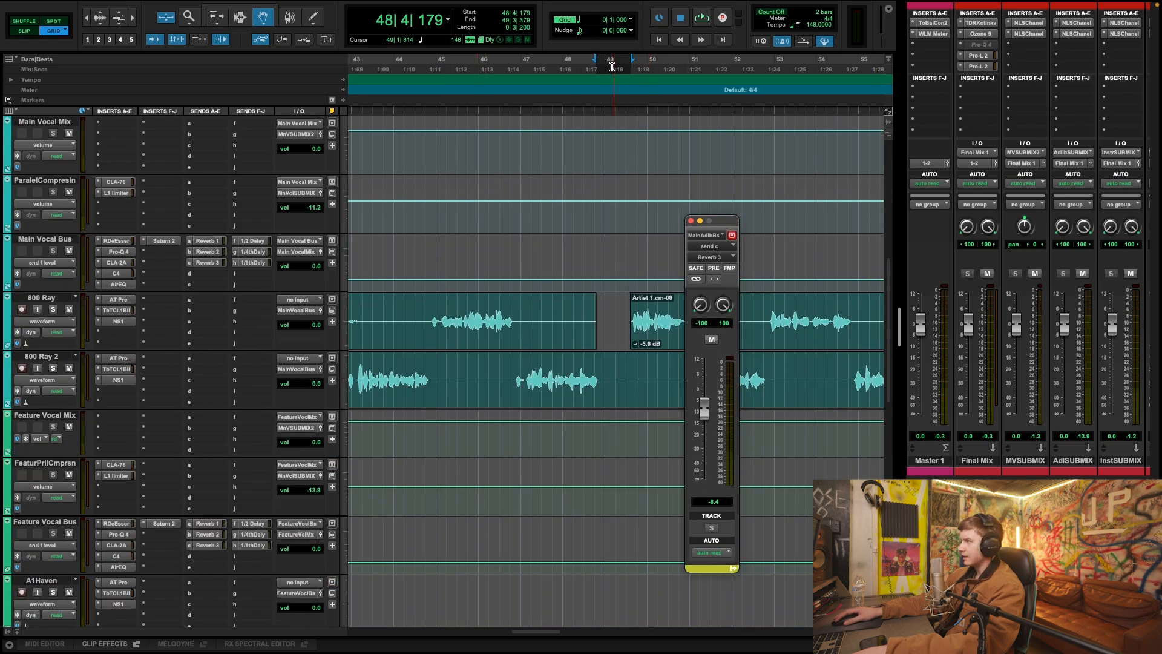